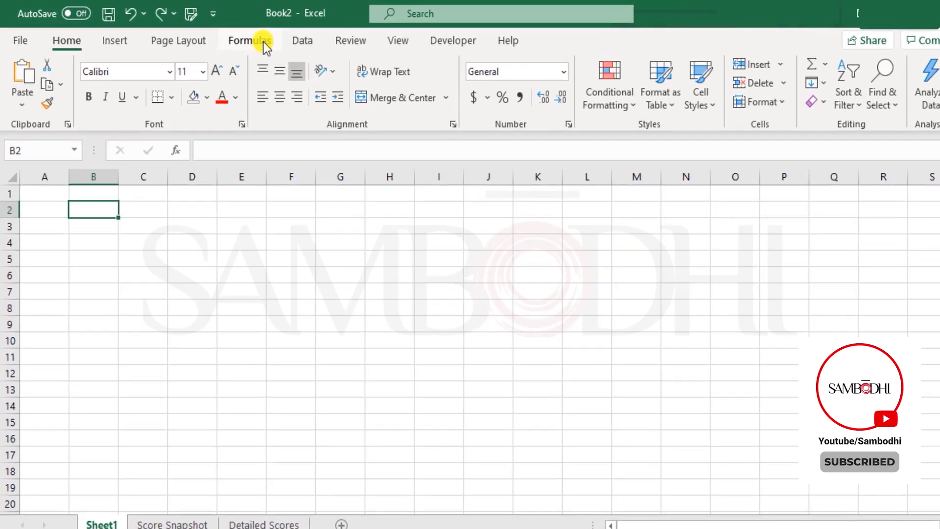
click(251, 40)
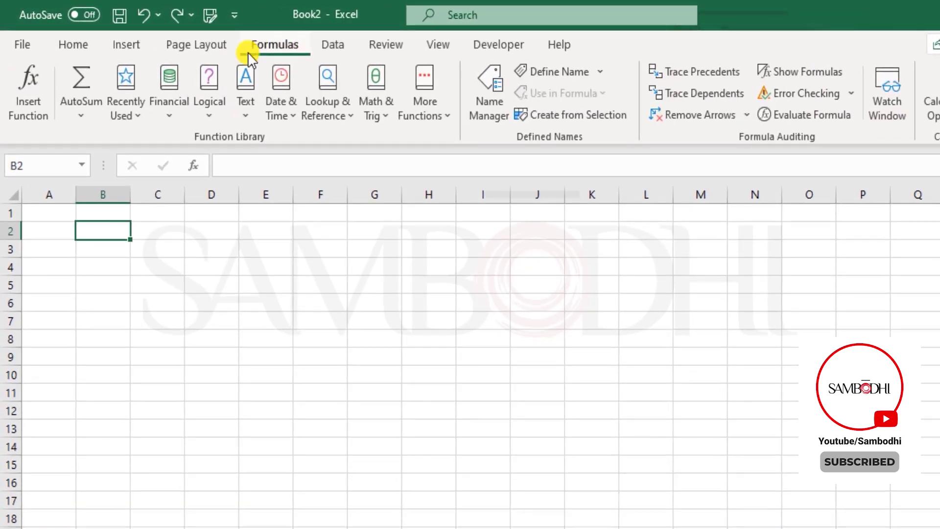
click(219, 114)
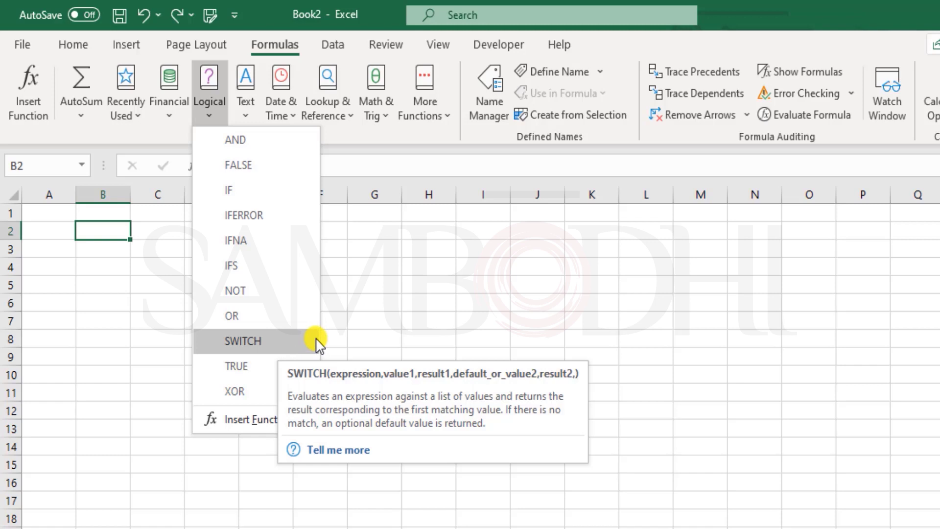
- Enter TRUE in cell B2 and FALSE in cell B3
click(101, 234)
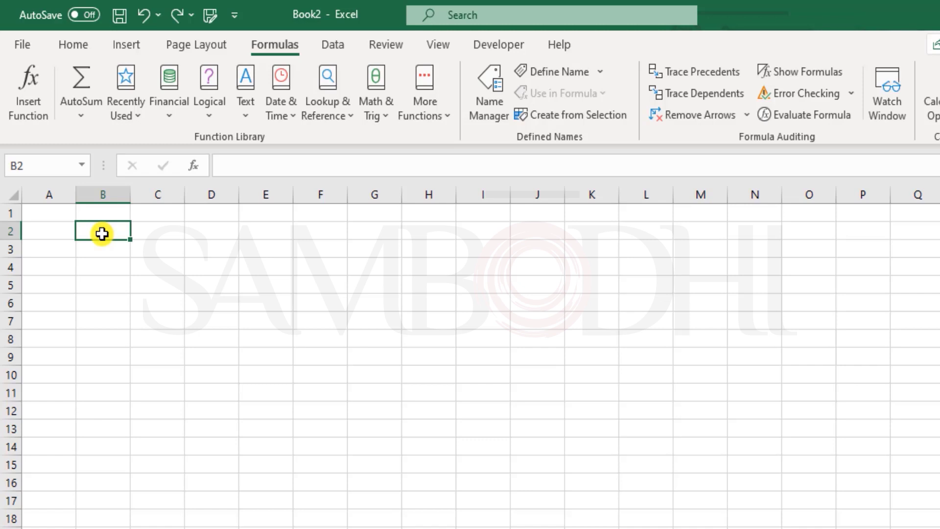
text(TRUE)
key(Return)
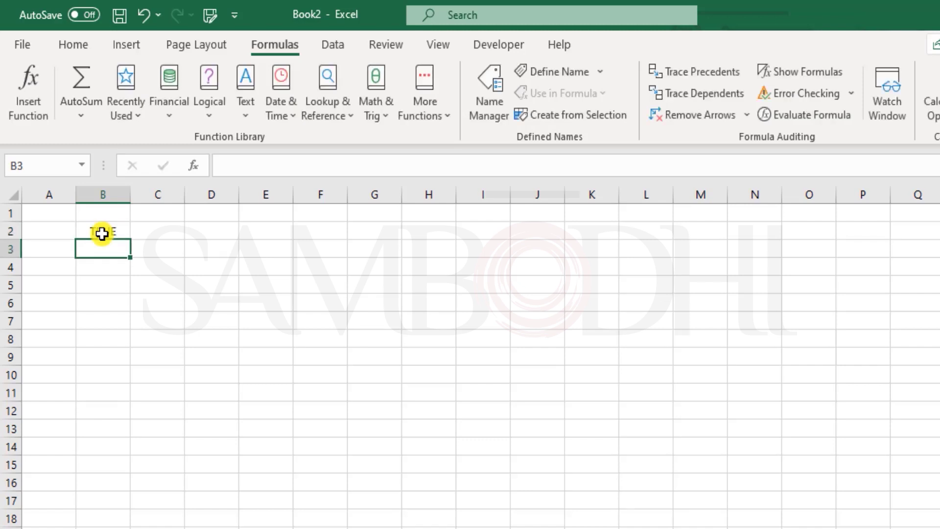
text(FALSE)
key(Return)
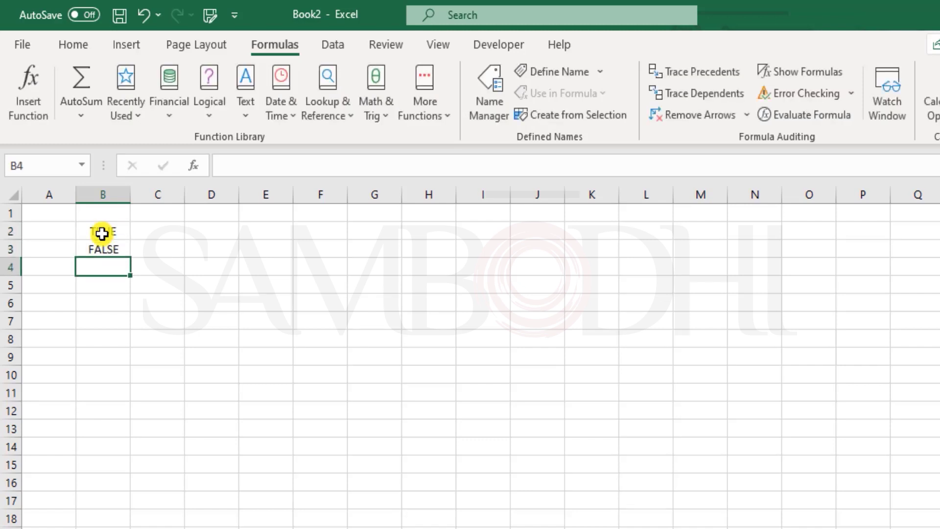
key(Up)
- Enter the numeric equivalents 1 in C2 and 0 in C3
click(102, 234)
key(Right)
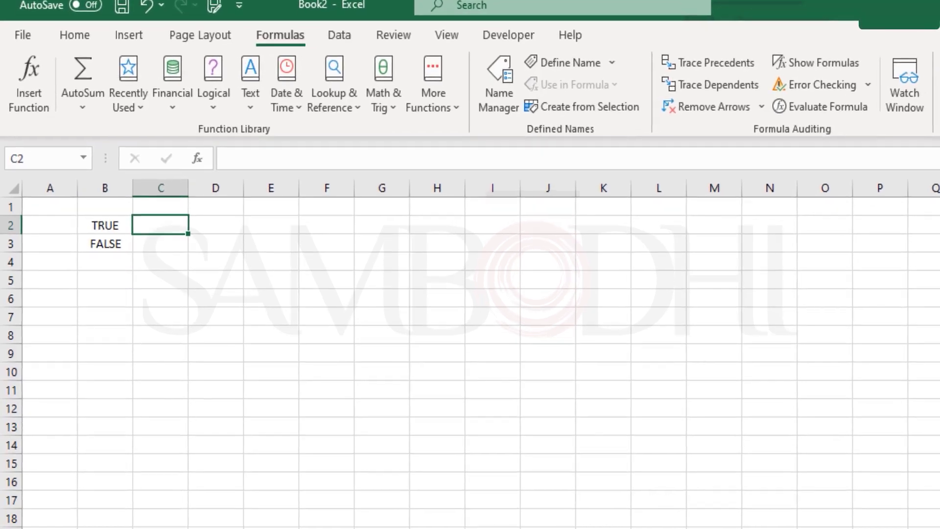
text(1)
key(Return)
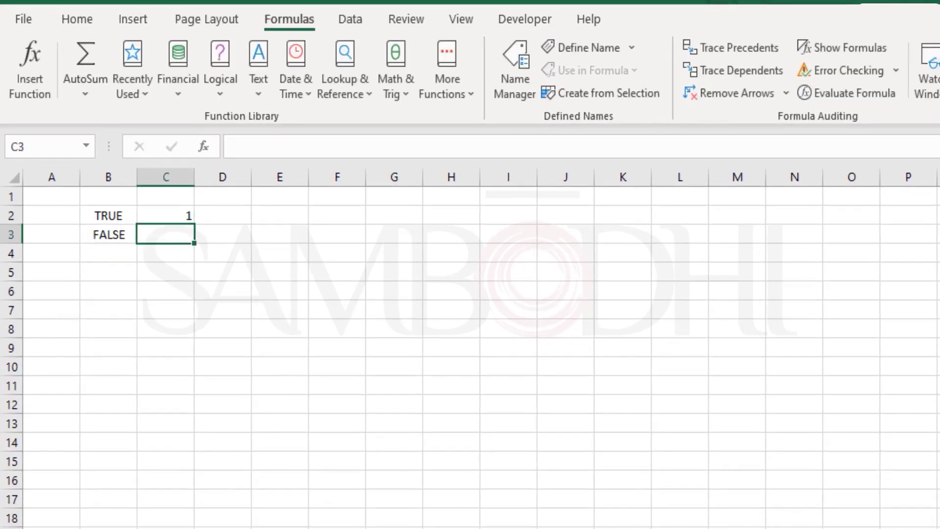
text(0)
key(Return)
key(Up)
- Select the TRUE/FALSE cells B2:B3, then pick empty cell B6 for new data
click(166, 216)
click(108, 216)
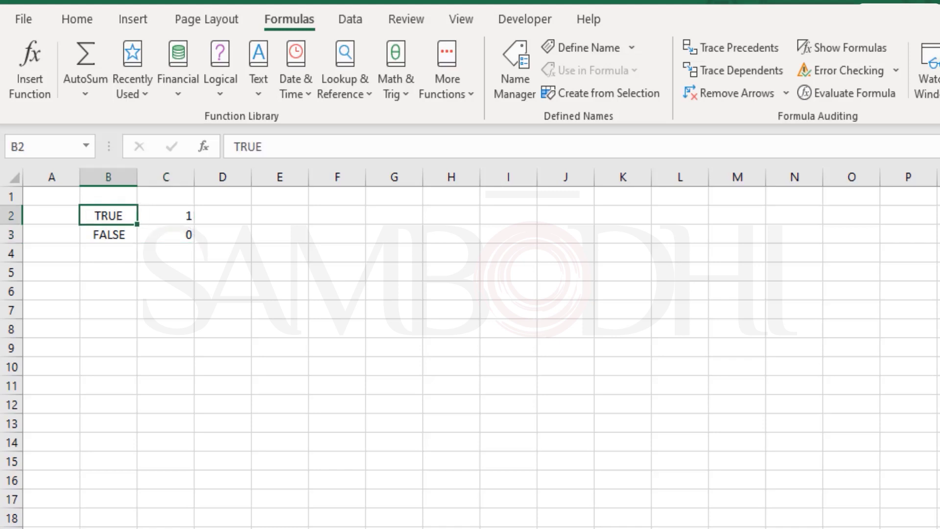
drag(108, 215, 108, 234)
click(108, 234)
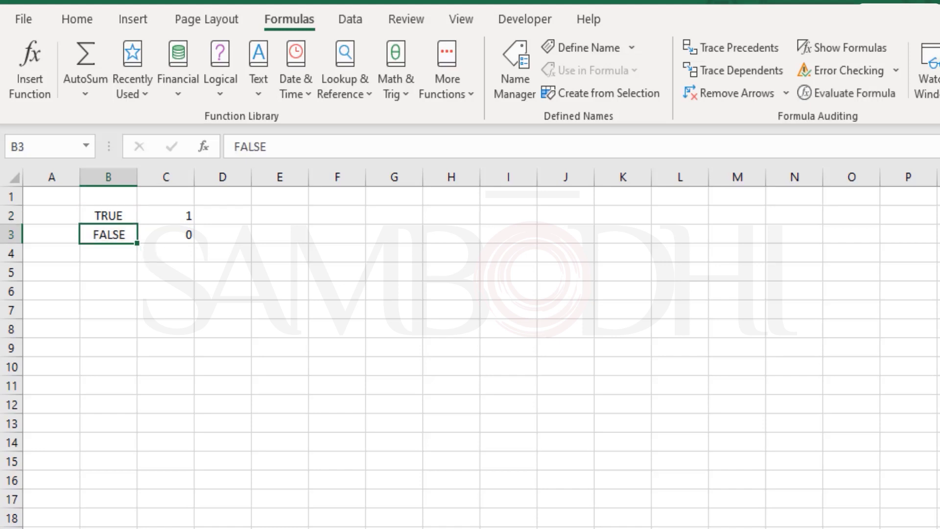
click(108, 291)
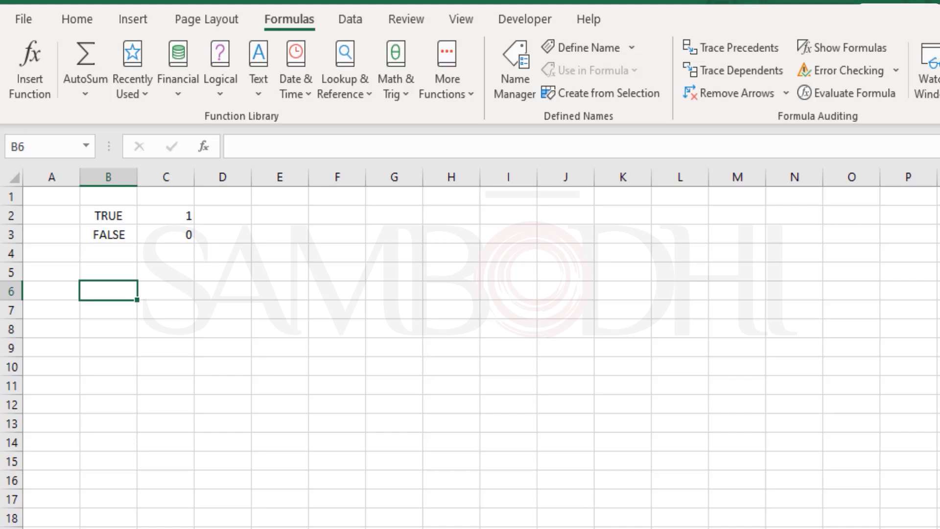
- Enter Economics 60 in B6:C6 and Statistics 55 in B7:C7
text(Ec)
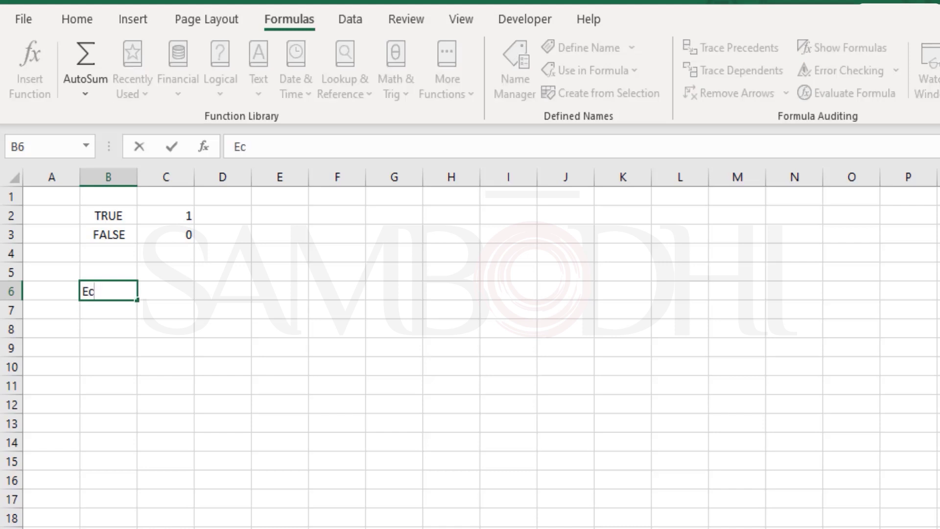
text(onomics)
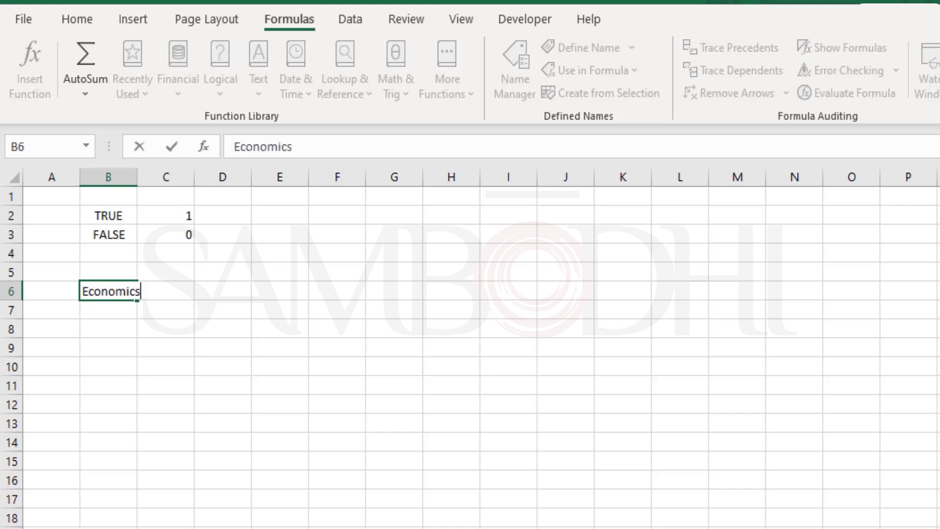
key(Tab)
text(60)
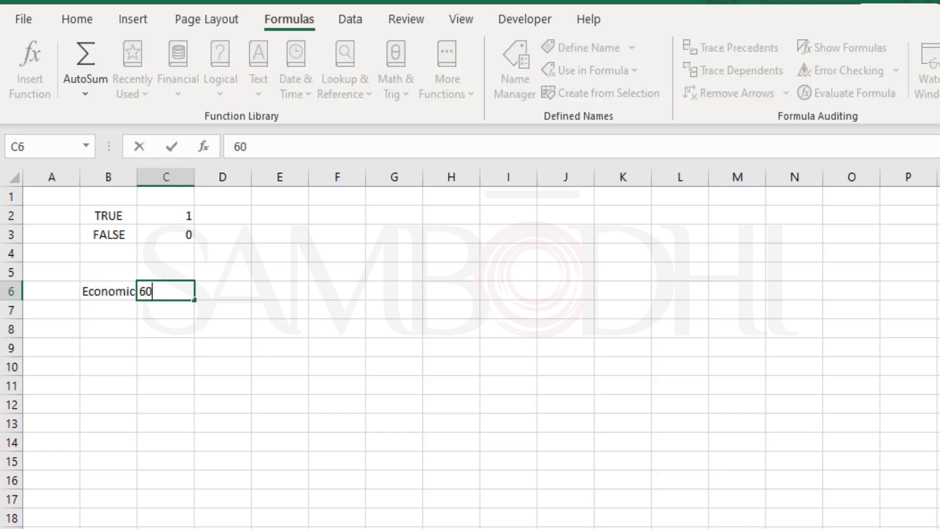
key(Return)
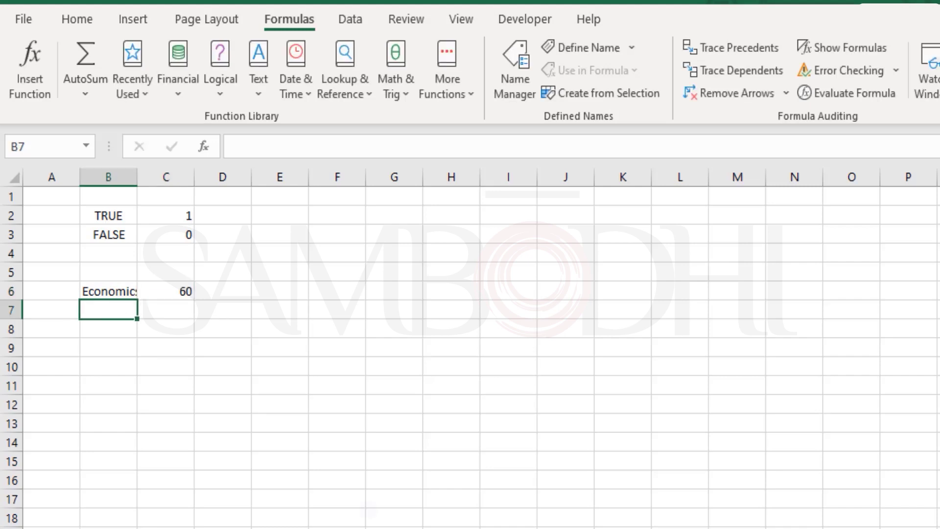
text(Statistic)
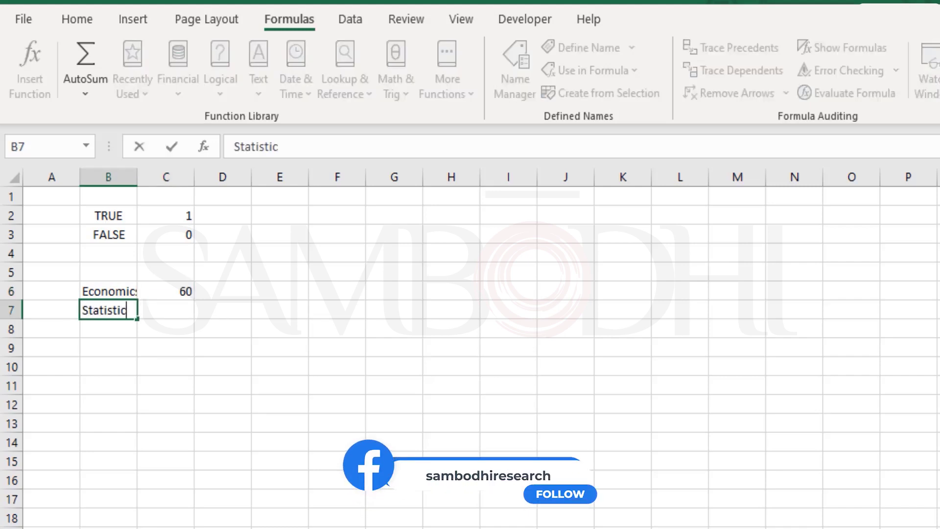
text(s)
key(Tab)
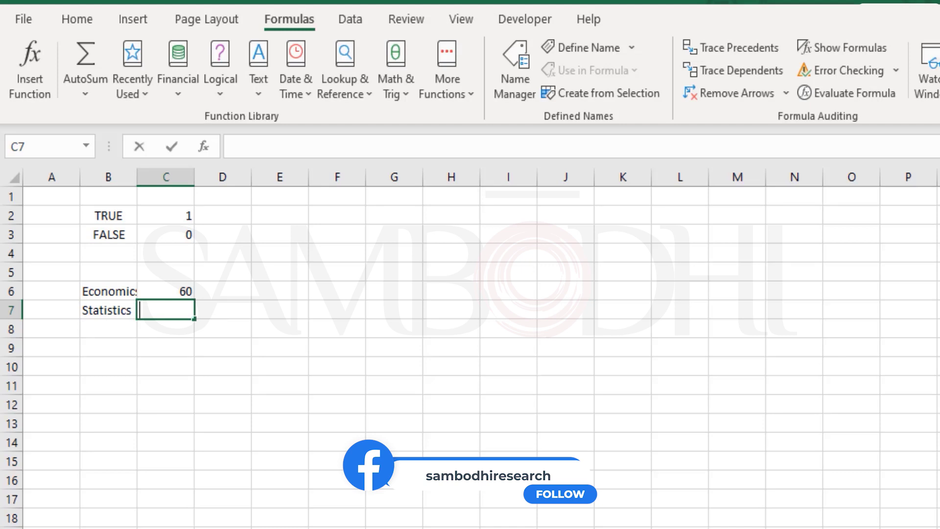
text(55)
key(Tab)
- Enter the label Passing Score with value 50 in B9:C9
click(222, 291)
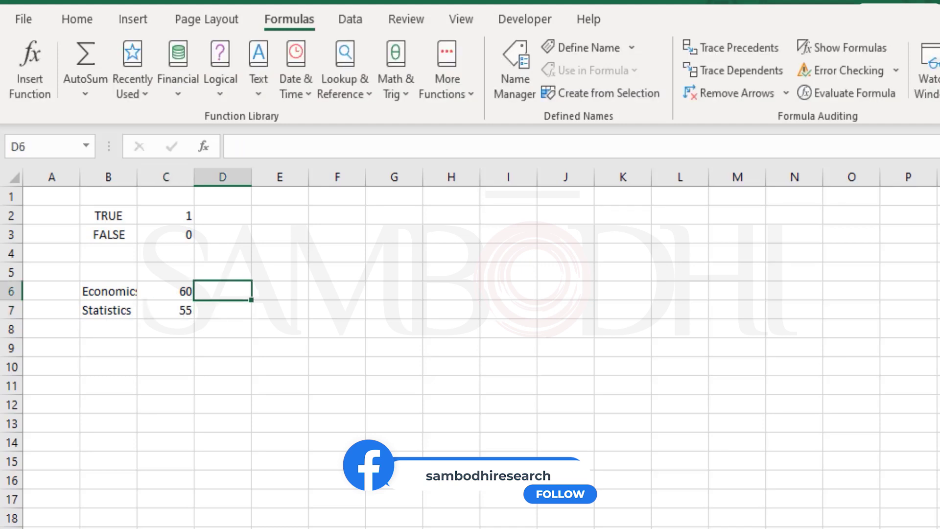
key(Down)
key(Down)
key(Left)
key(Left)
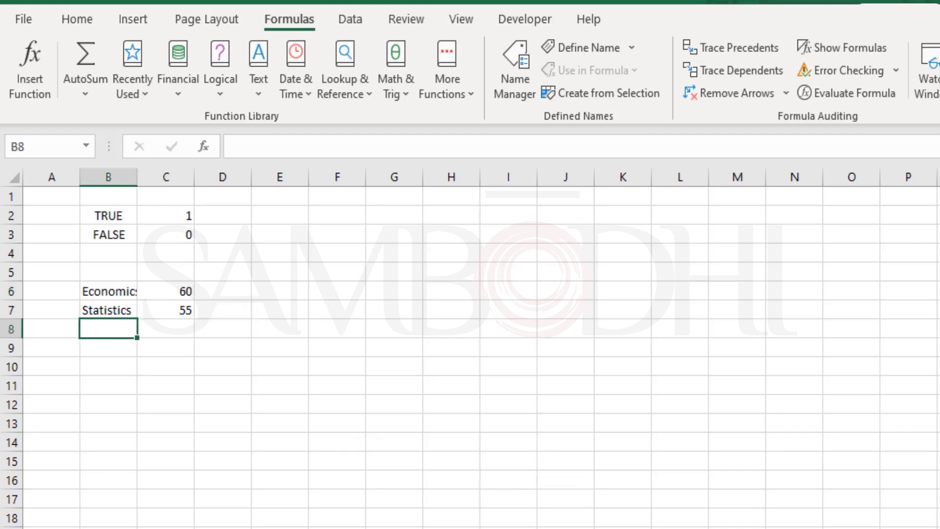
click(108, 347)
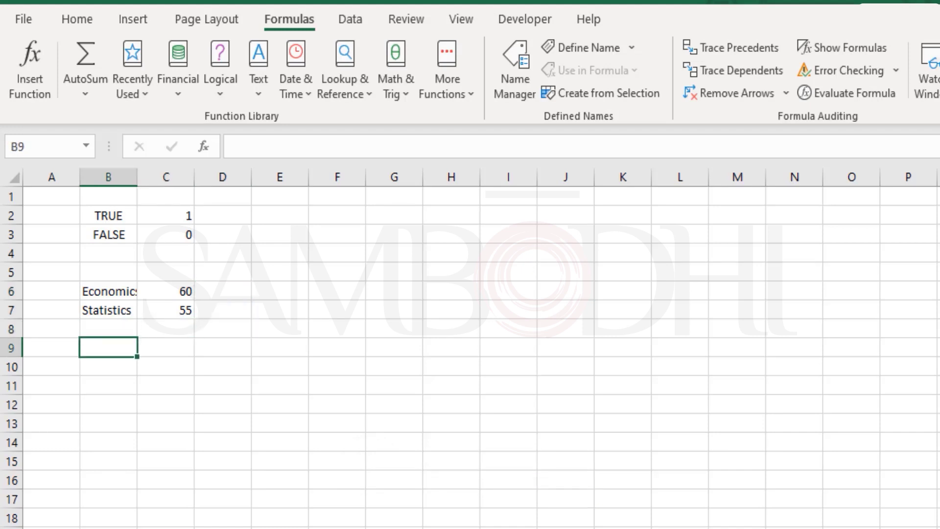
text(Passing Score)
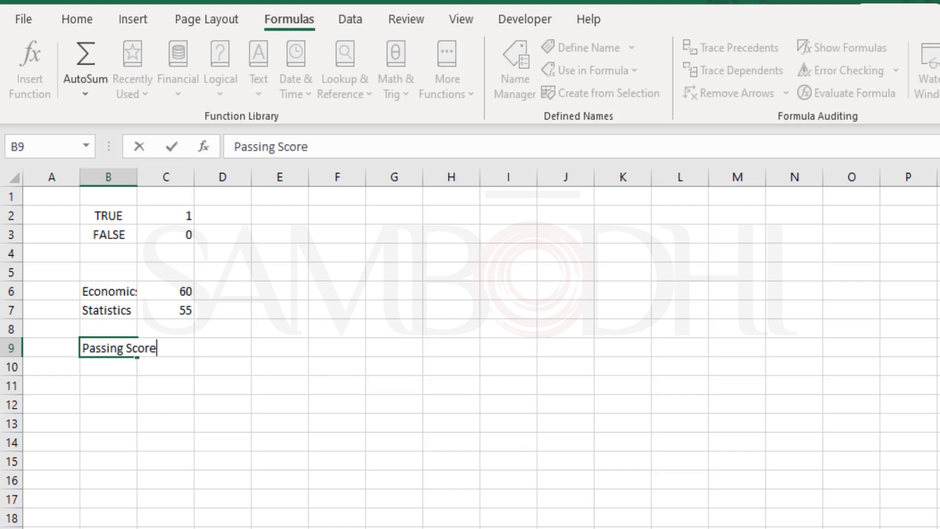
key(Tab)
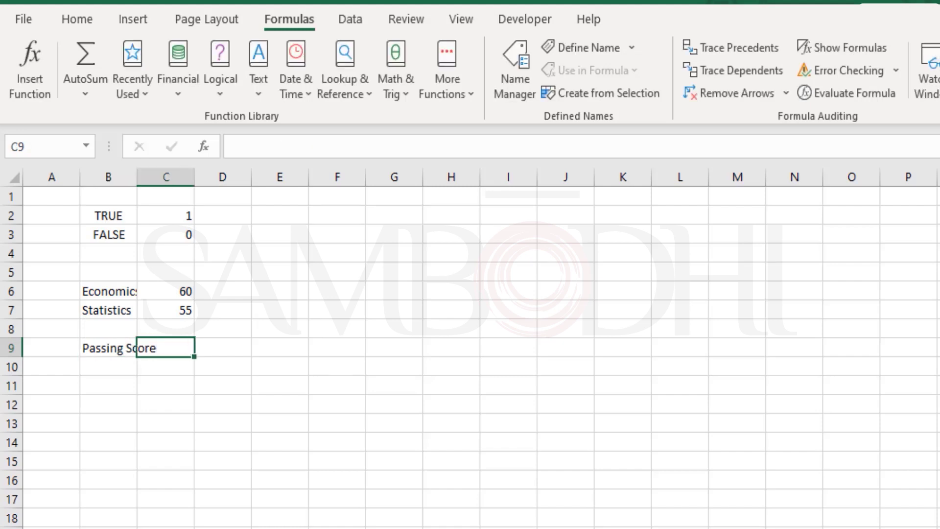
text(50)
key(Return)
- Select both scores in C6:C7, then move to cell F7
click(108, 348)
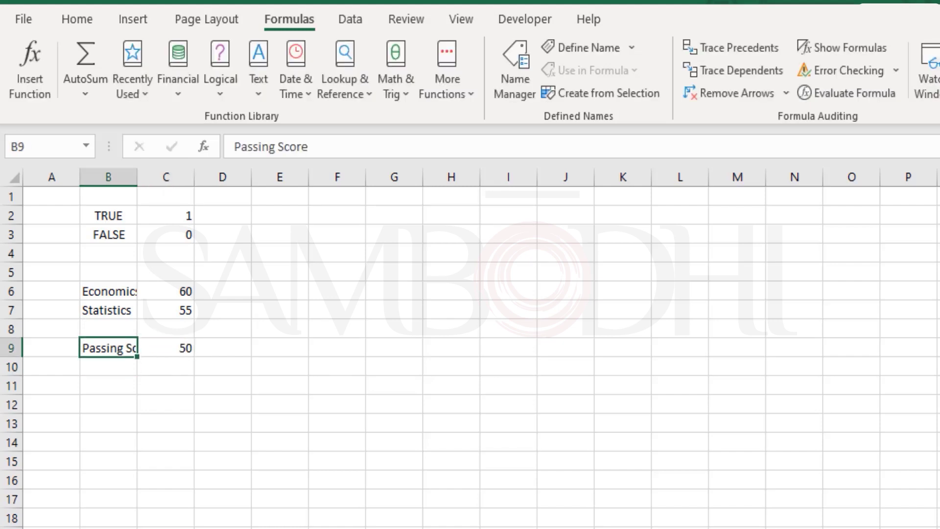
key(Right)
key(Up)
key(Up)
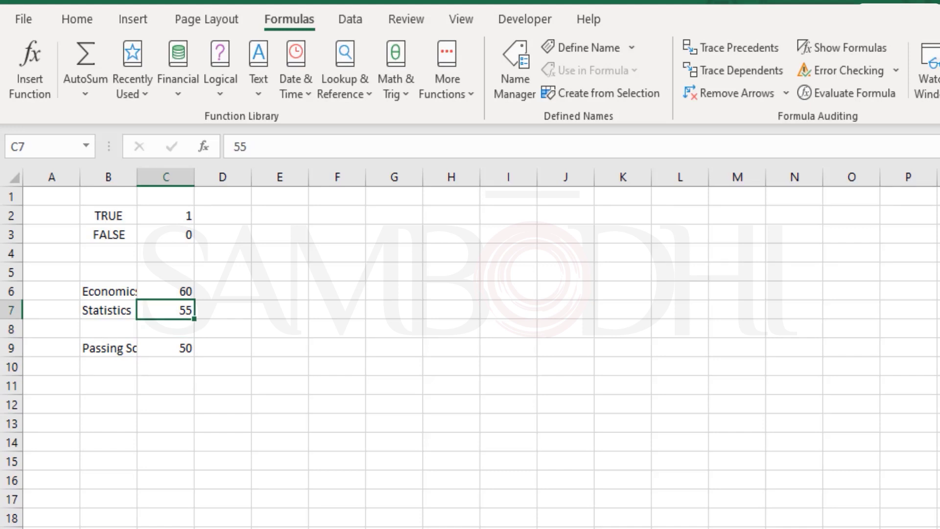
key(shift+Up)
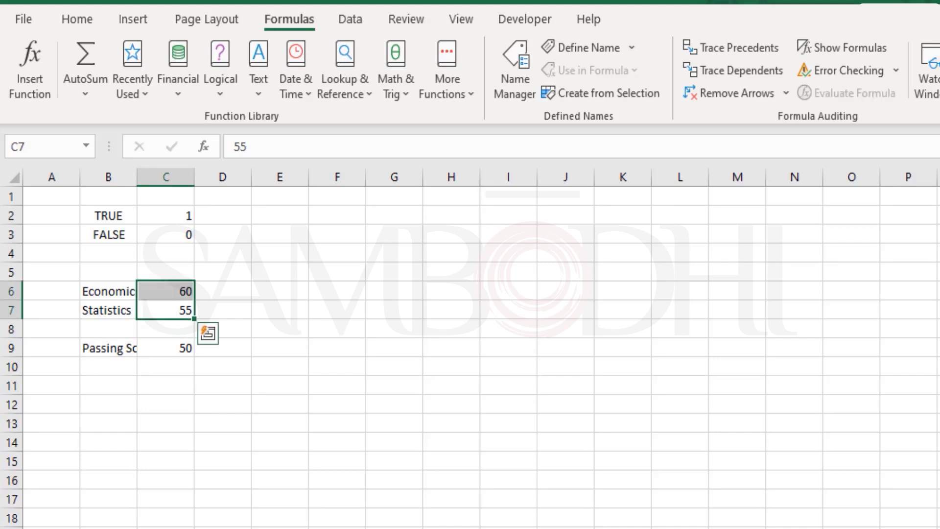
key(Right)
key(Right)
key(Right)
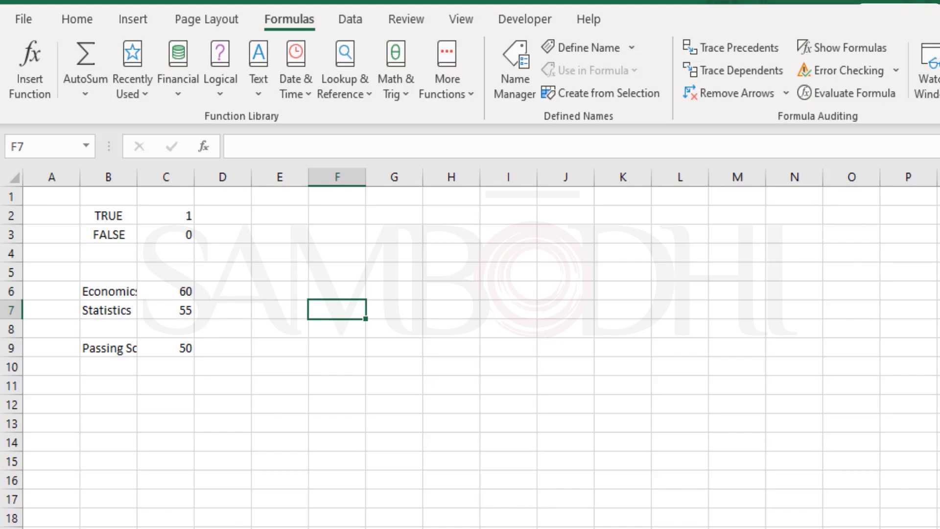
- Start F7's formula as =IF(C6>=C9,IF(C7>=C9,"Pass","Fail")) using clicked cell references
text(=i)
key(Tab)
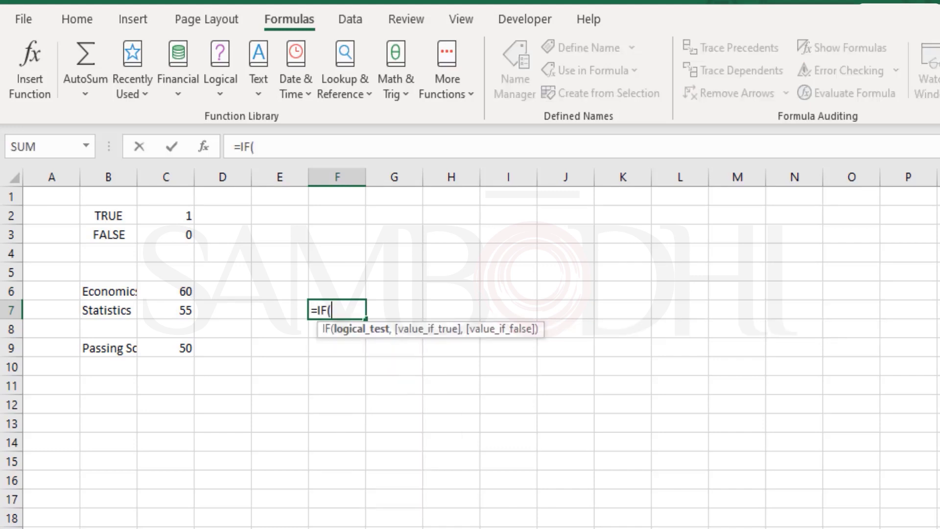
key(Up)
key(Left)
key(Left)
key(Left)
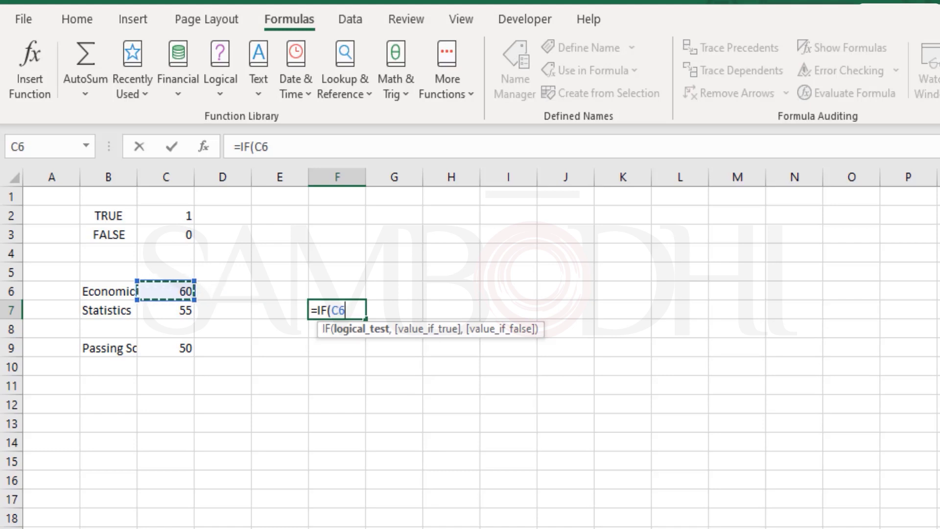
text(>=)
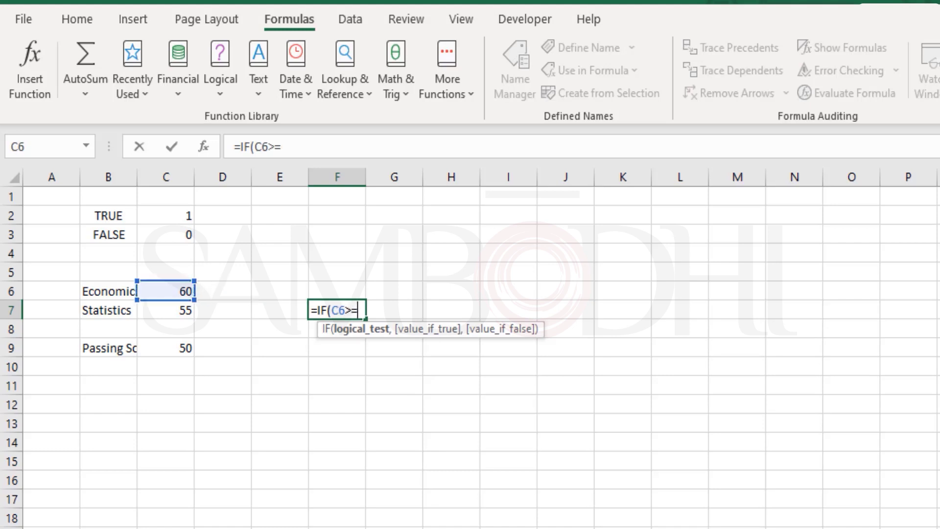
click(182, 348)
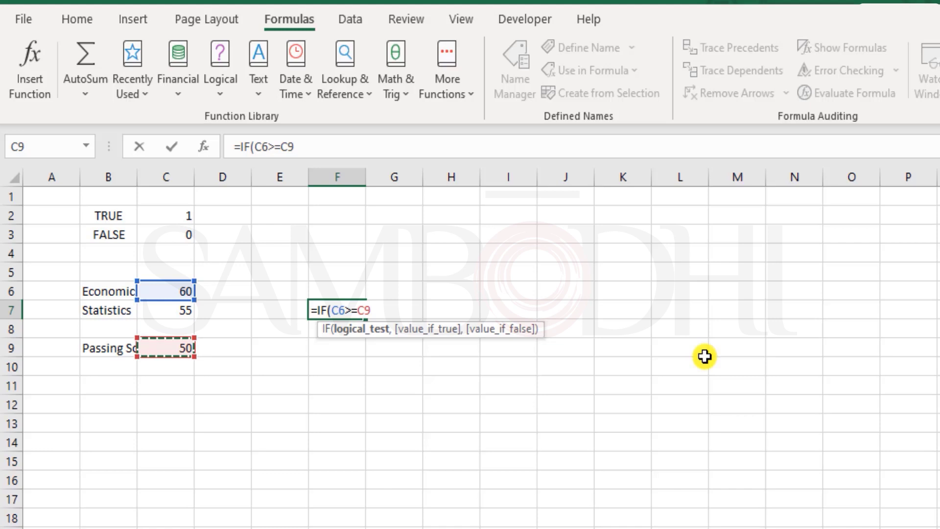
text(,I)
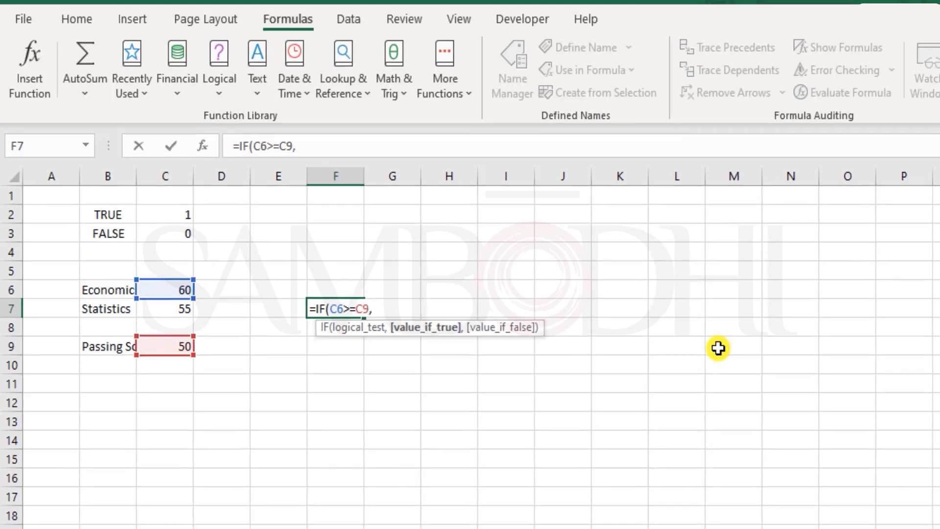
text(F()
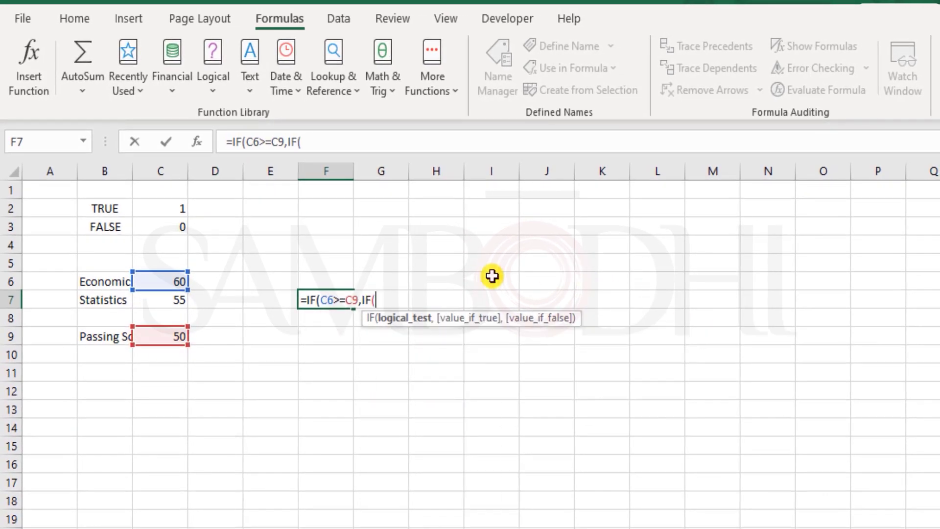
click(172, 304)
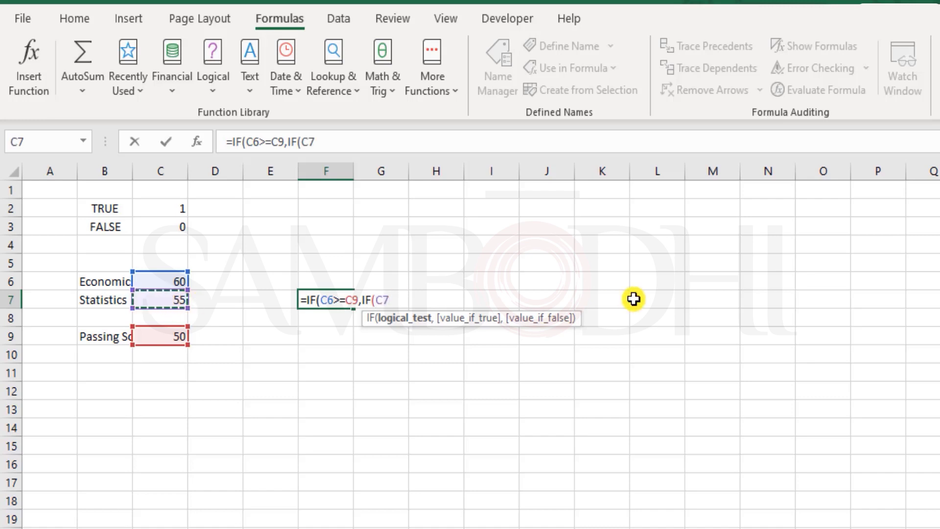
text(>=)
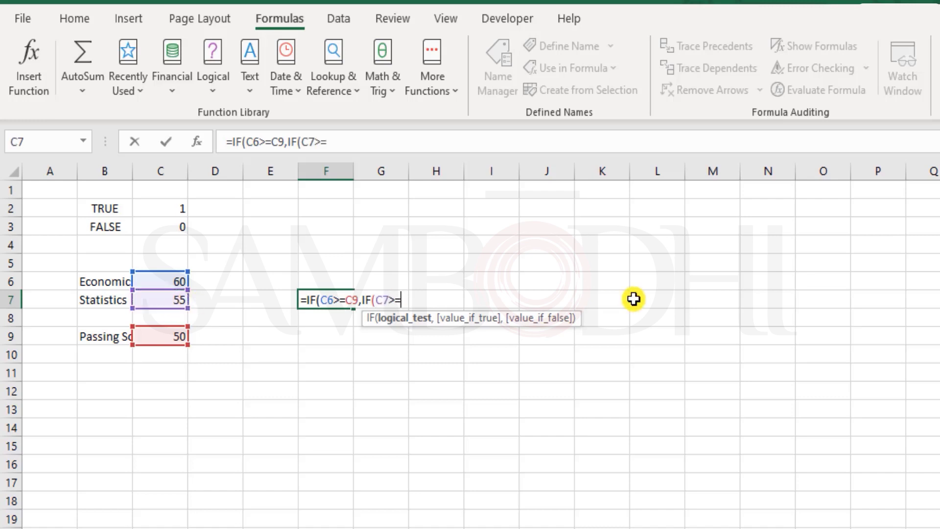
click(147, 336)
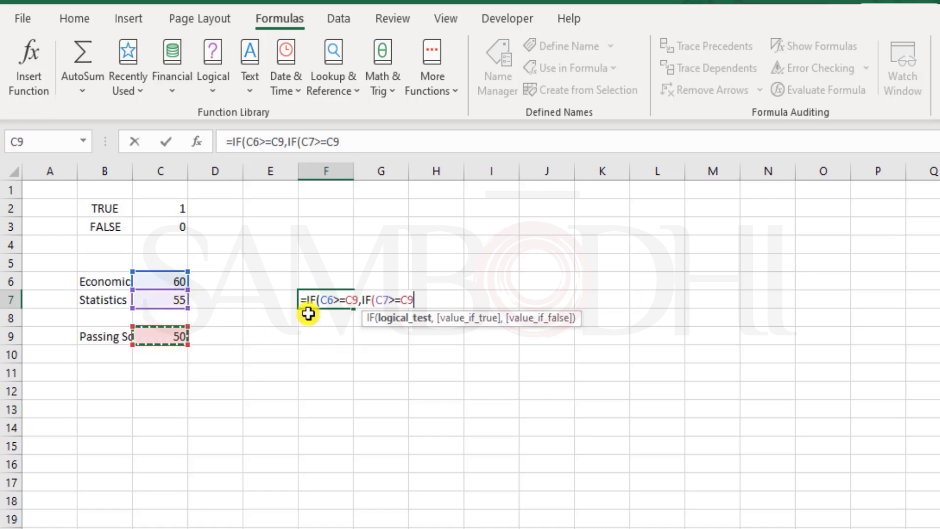
text(,"Pa)
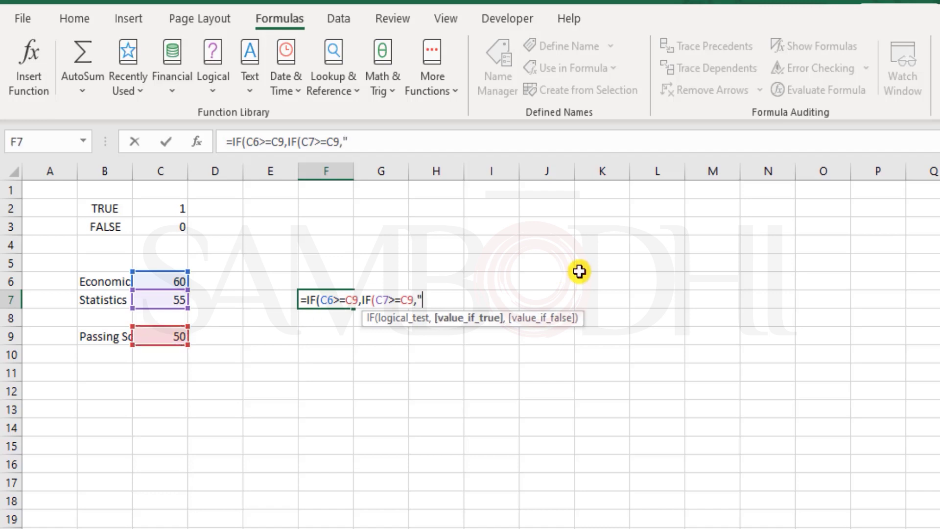
text(ss","Fail )
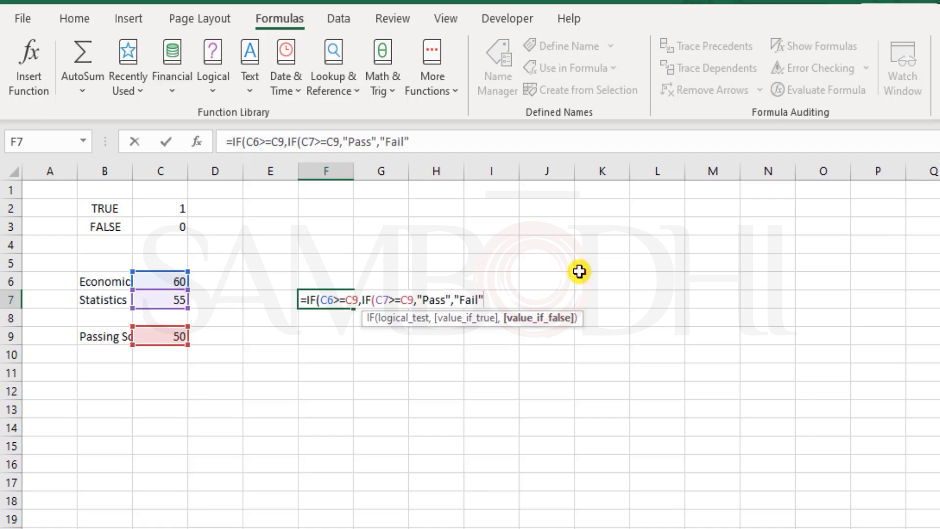
text())
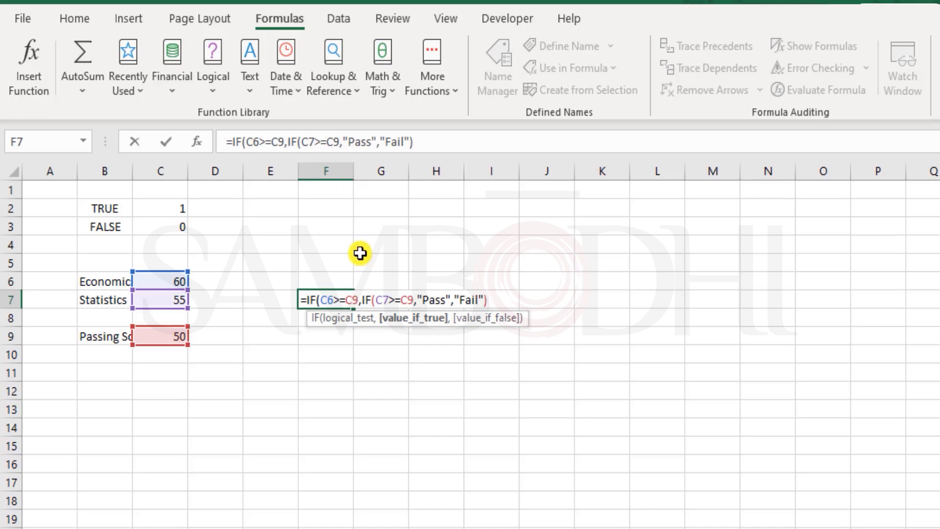
- Check the conditions, then append the outer ,"Fail") argument to finish the nested IF
shift+click(366, 301)
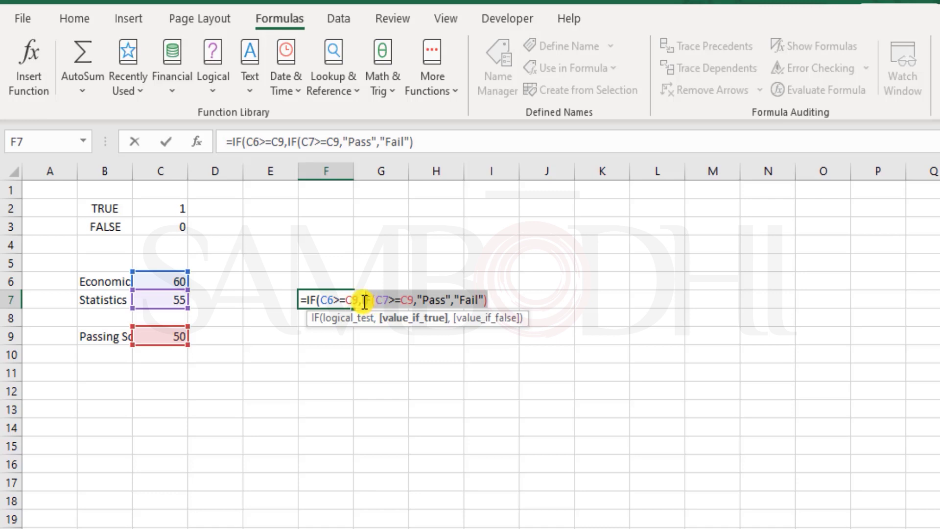
drag(359, 300, 322, 299)
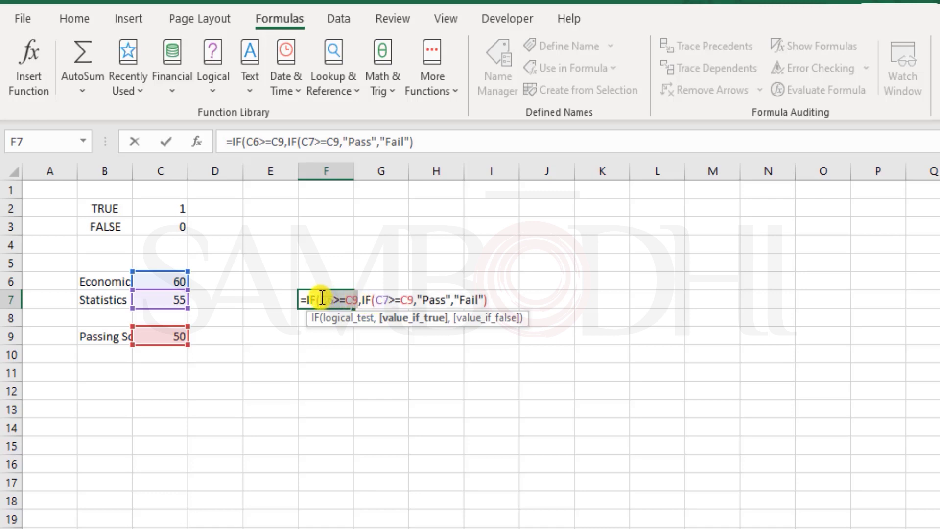
click(509, 296)
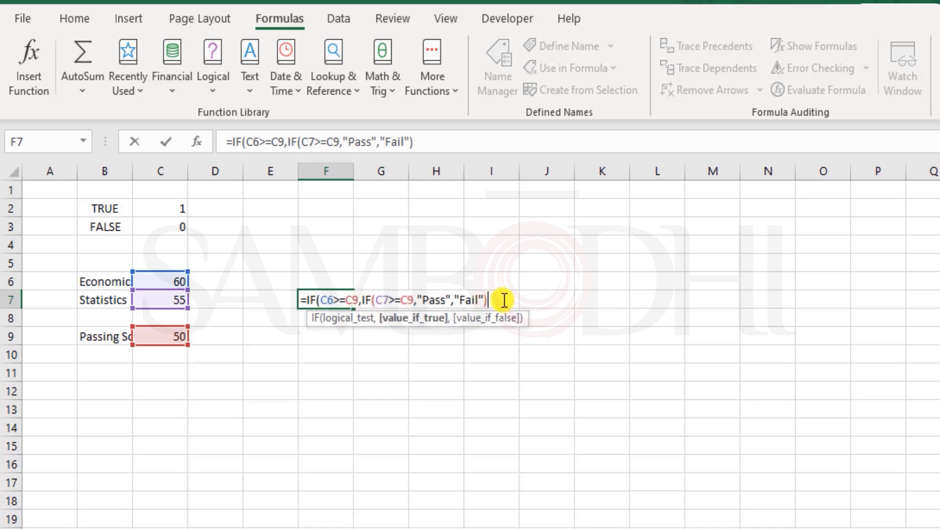
text(,)
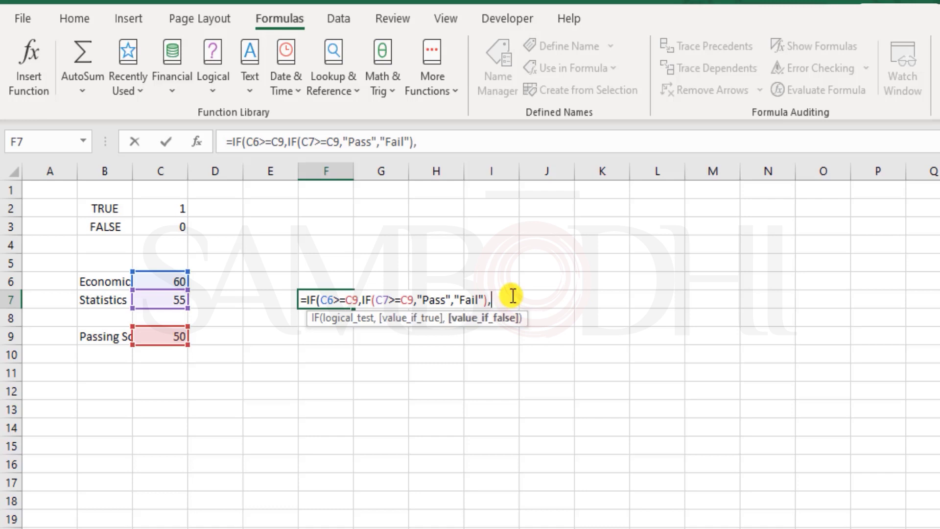
text("Fail"))
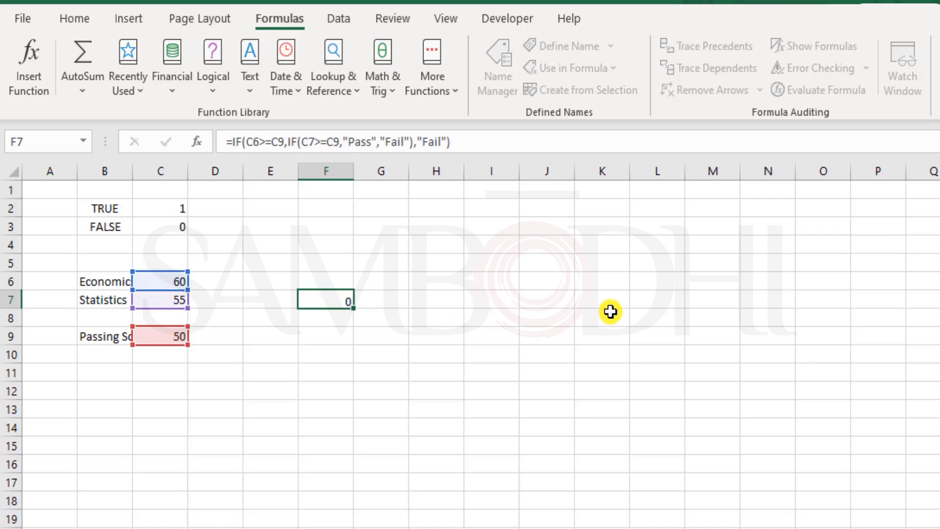
- Commit F7's nested IF and review its references; it returns Pass for scores 60 and 55
key(Return)
key(Up)
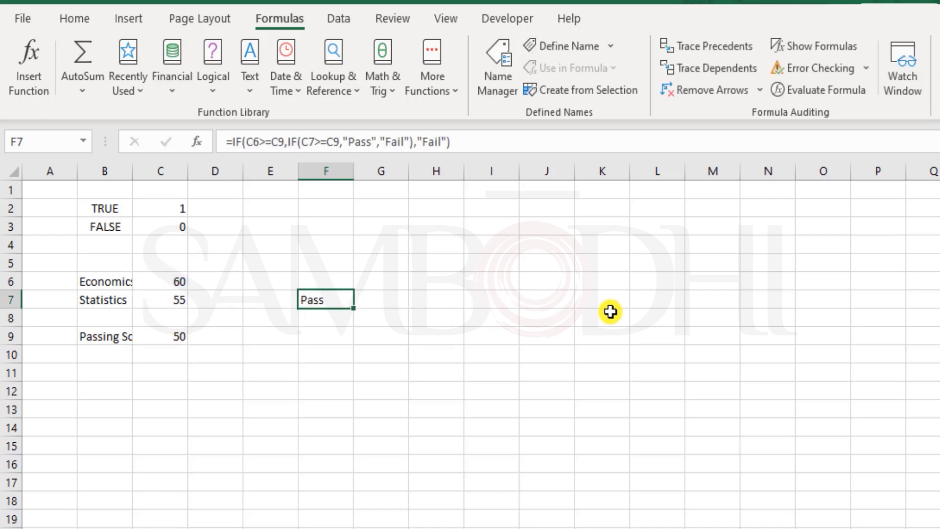
double_click(316, 302)
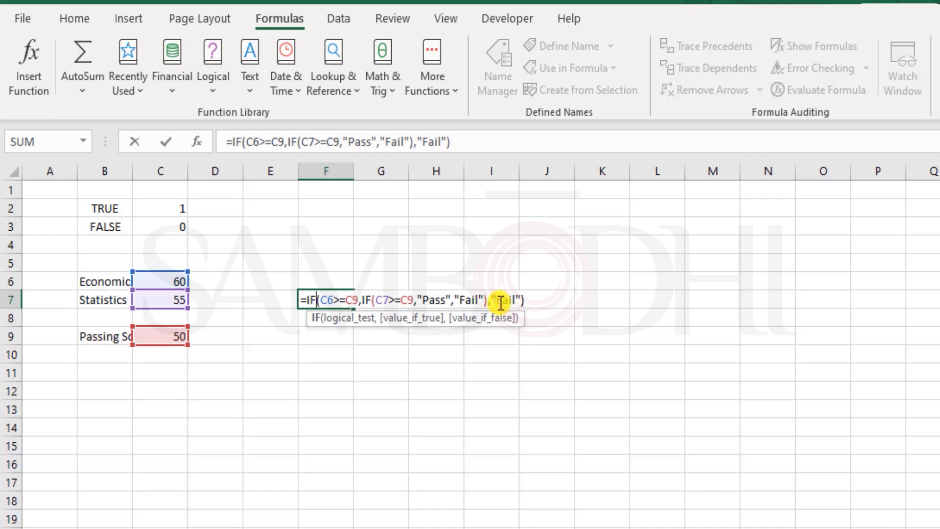
key(ctrl+Return)
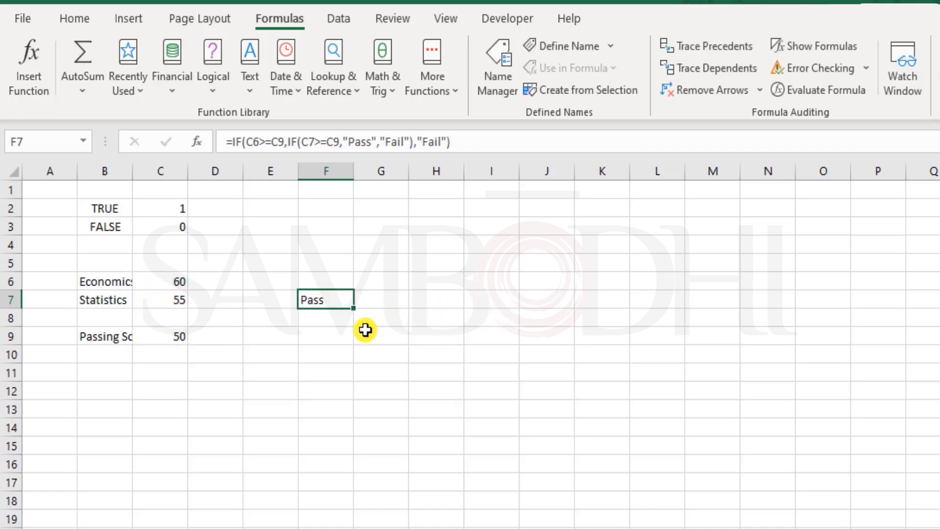
- Type the label AND() into F9, then move to G9
click(339, 333)
text(AND())
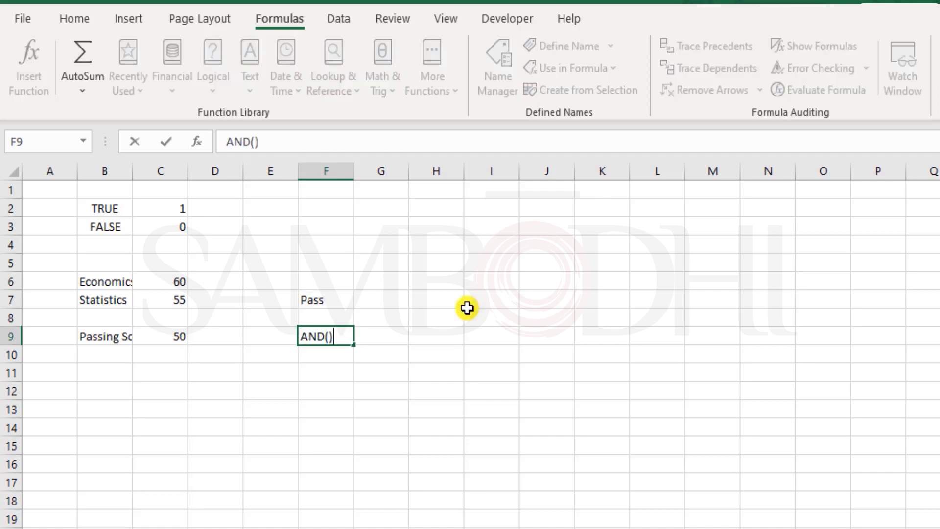
key(Return)
key(Up)
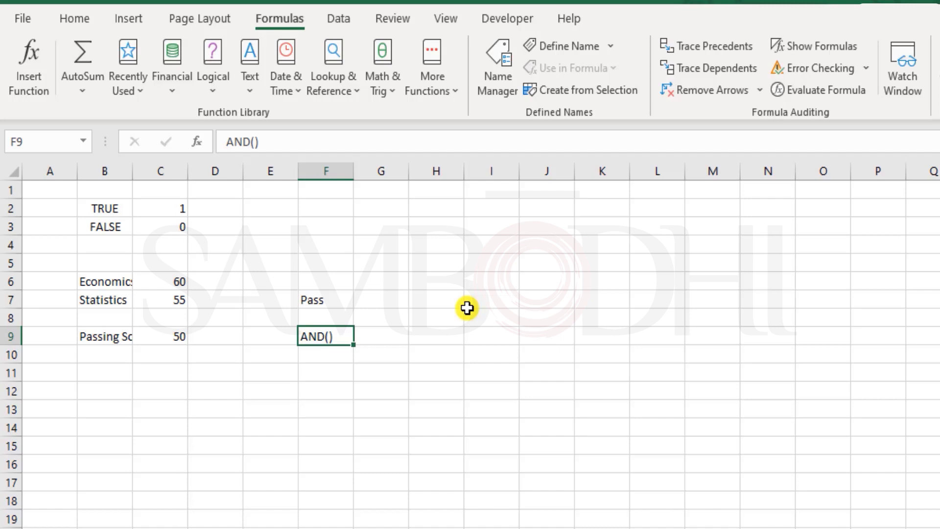
key(Right)
key(Right)
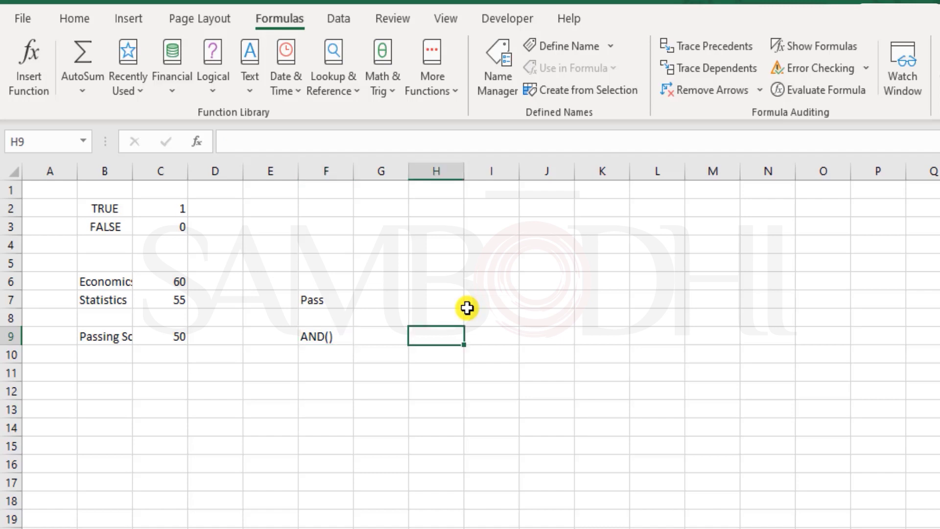
key(Left)
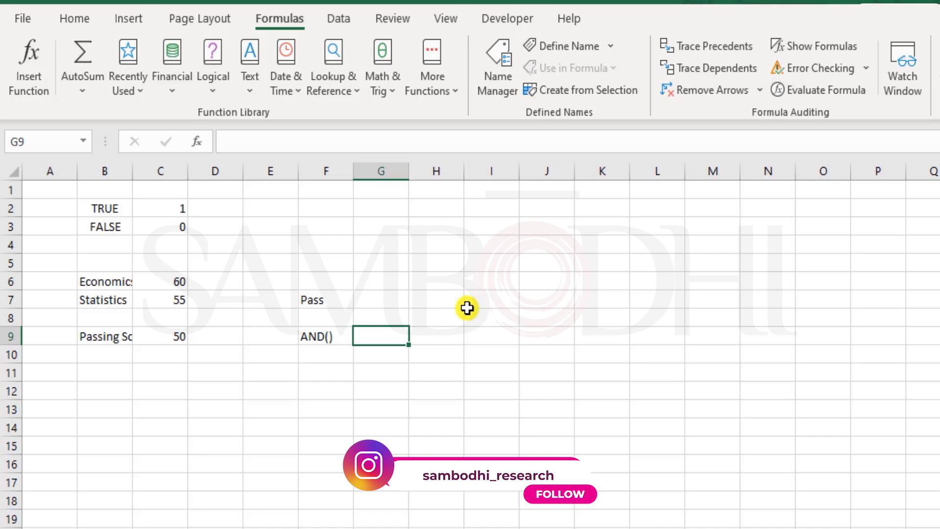
- Enter =AND(C6>=C9,C7>=C9) in G9, which returns TRUE
text(=and)
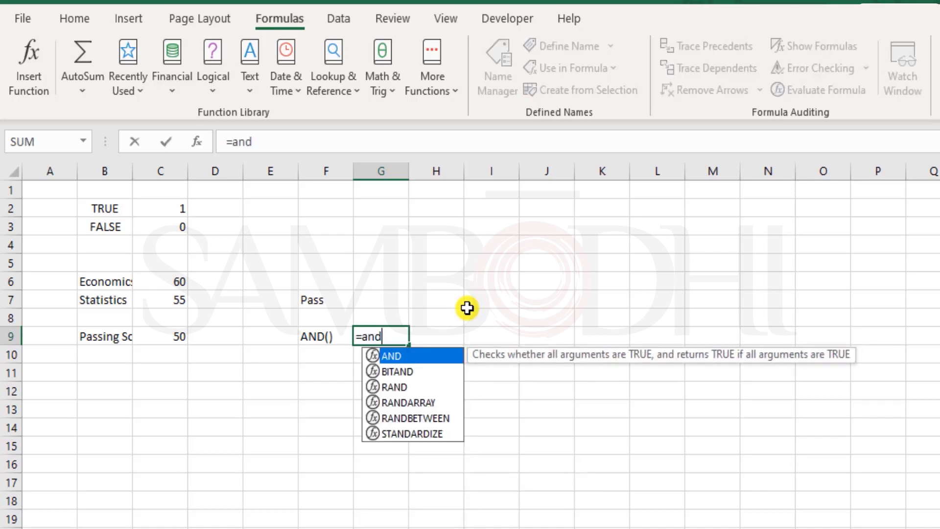
key(Tab)
click(184, 281)
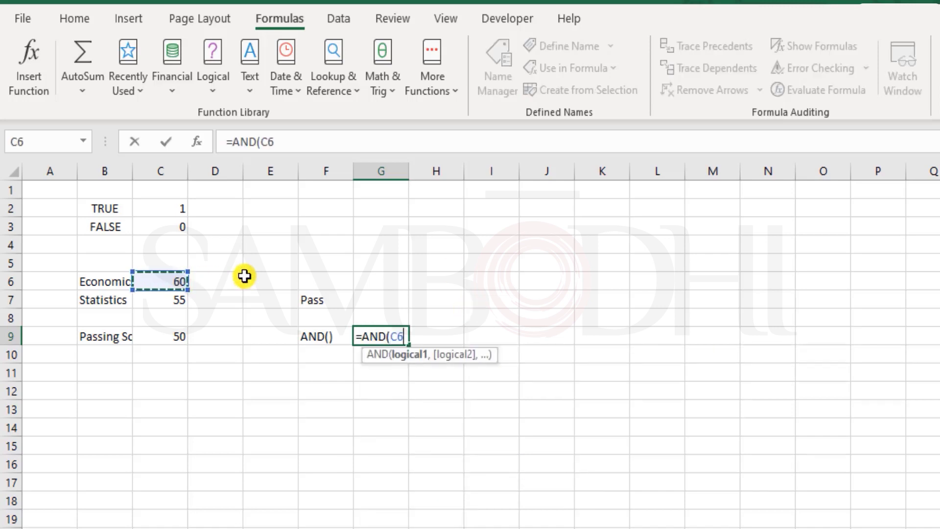
text(>=)
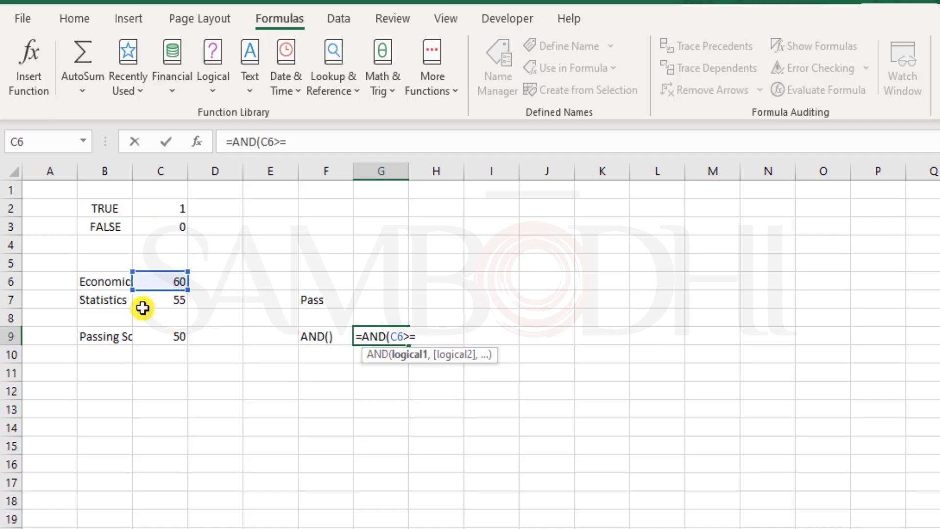
click(174, 338)
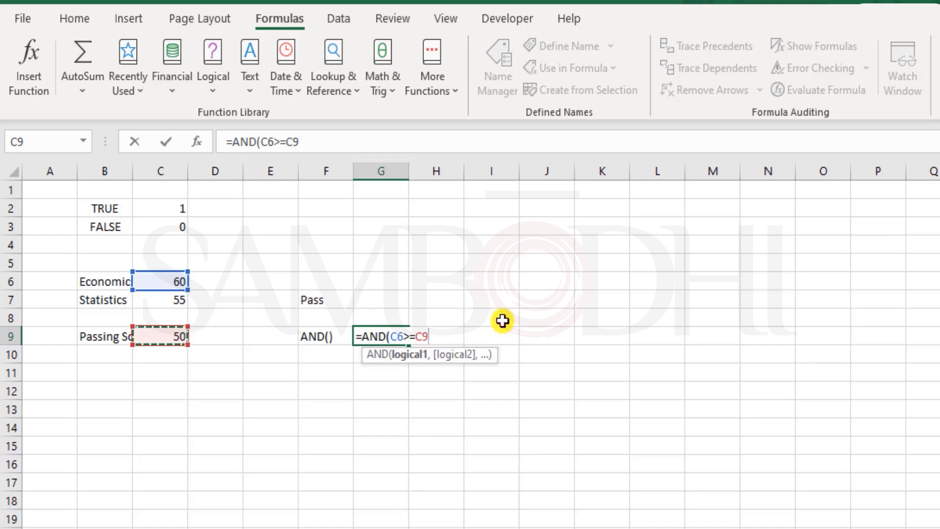
text(,)
click(169, 304)
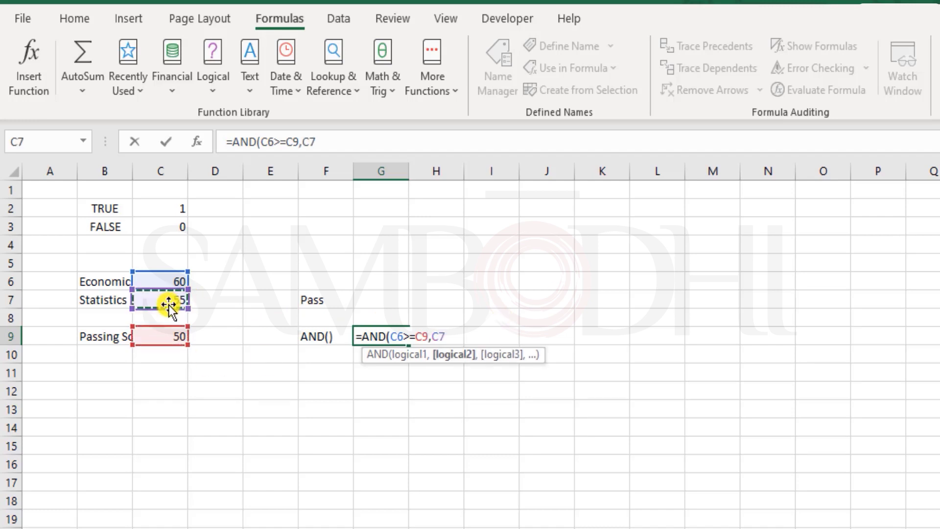
text(>=)
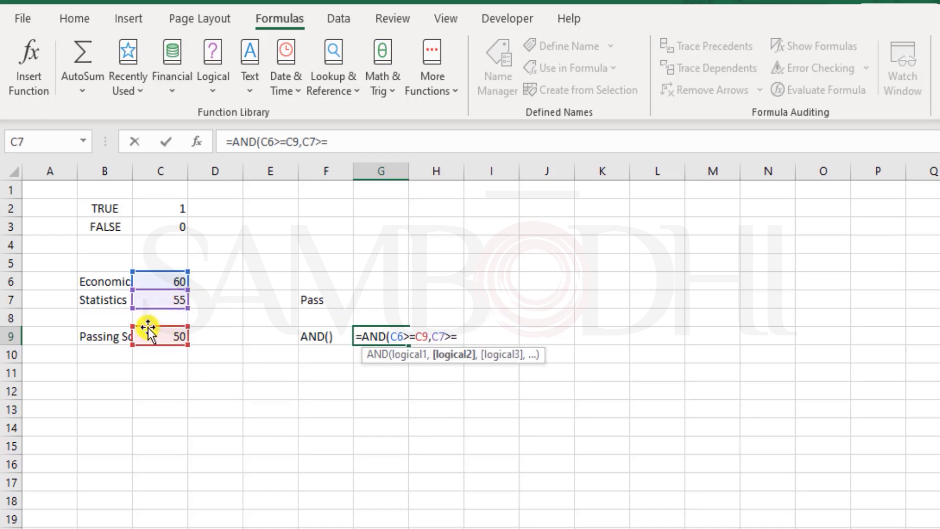
click(158, 340)
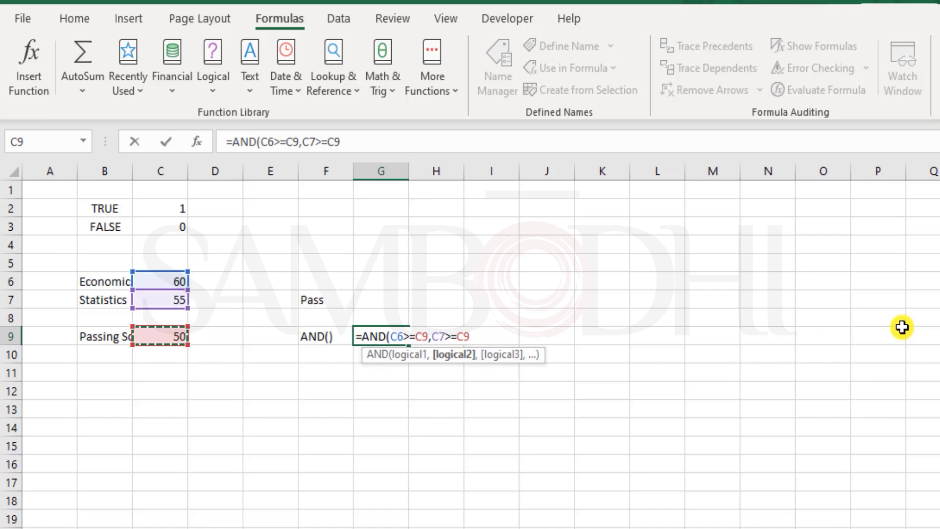
text())
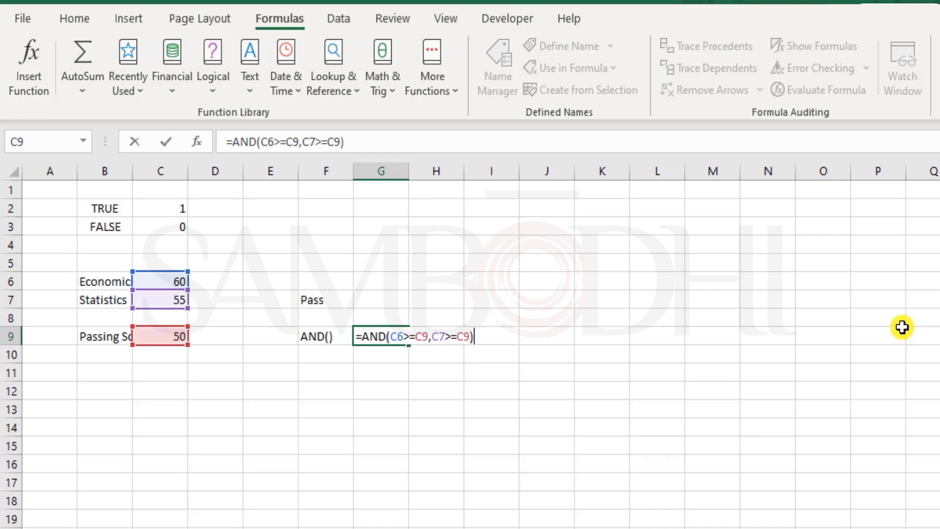
key(Return)
key(Up)
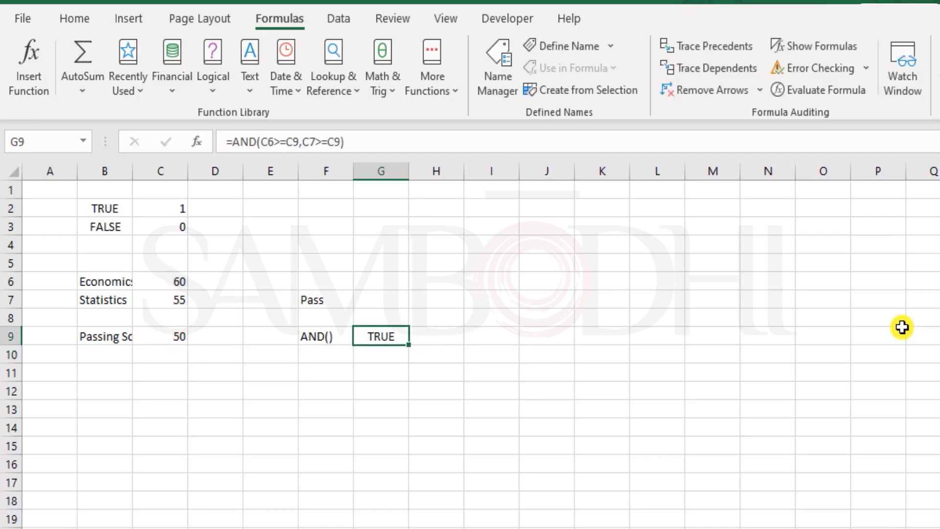
- Change the Statistics score in C7 to 48
key(Up)
key(Up)
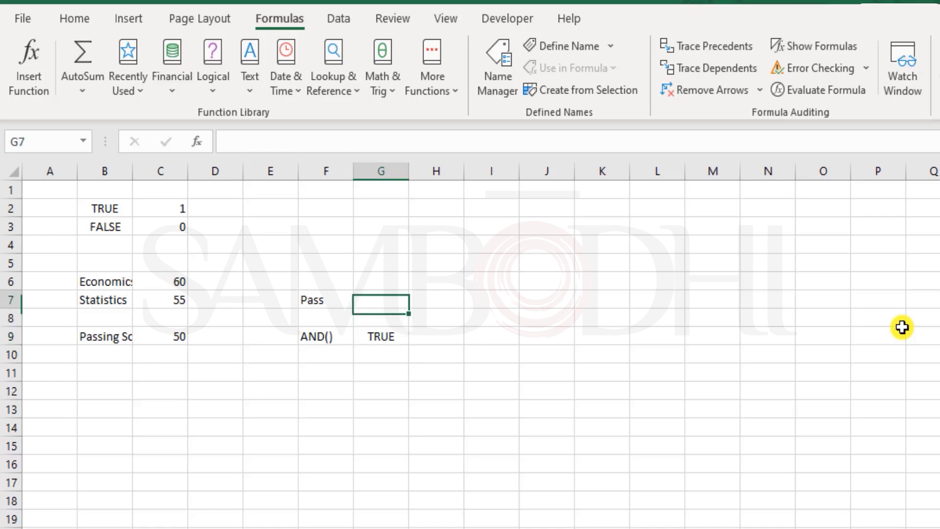
key(Left)
key(Left)
key(Left)
key(Left)
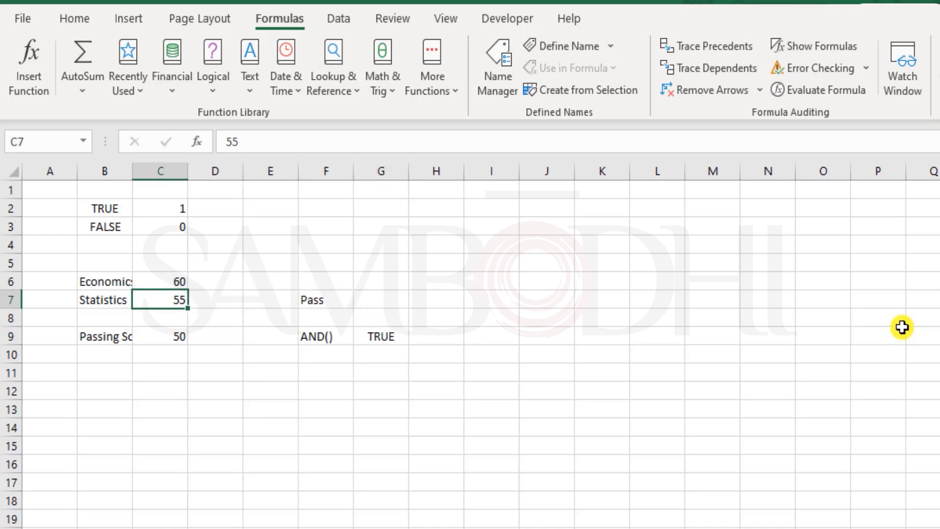
text(48)
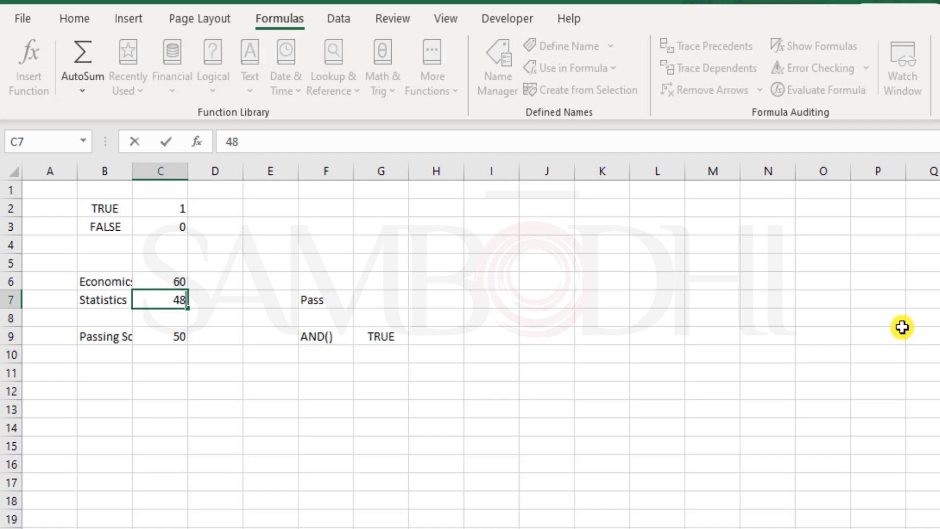
key(Return)
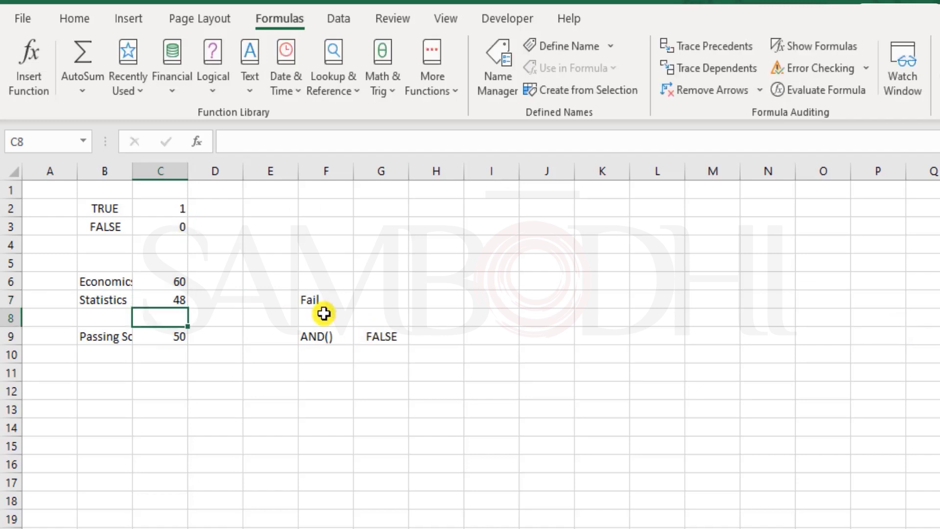
- Review the formulas in F7 (now Fail) and G9 (now FALSE)
click(318, 298)
double_click(384, 345)
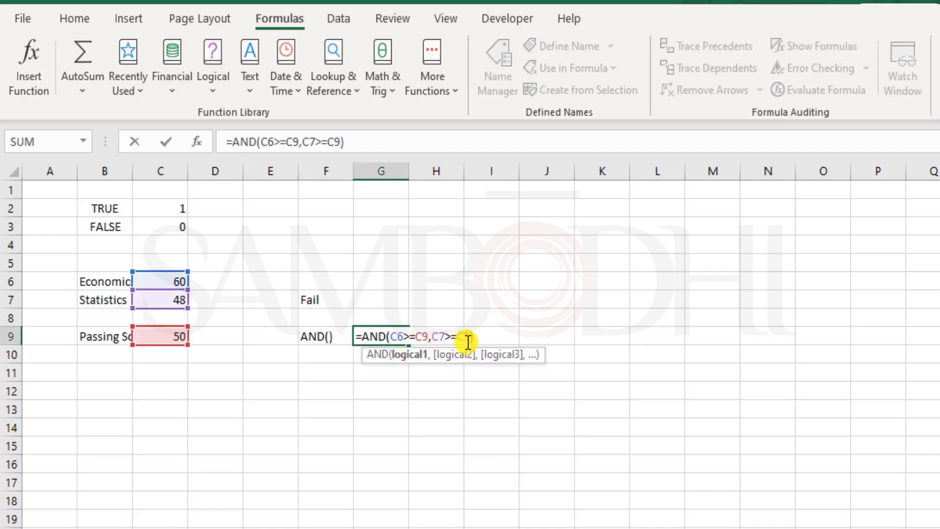
key(Escape)
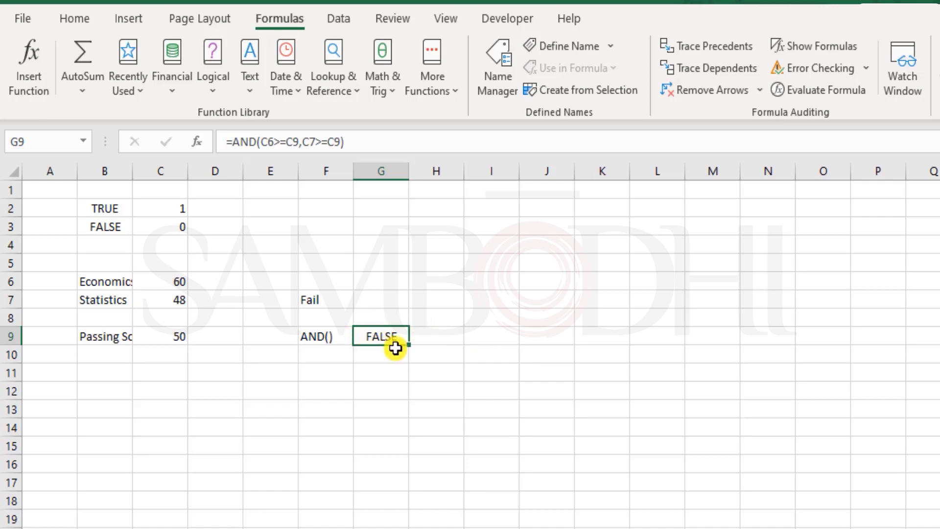
click(331, 301)
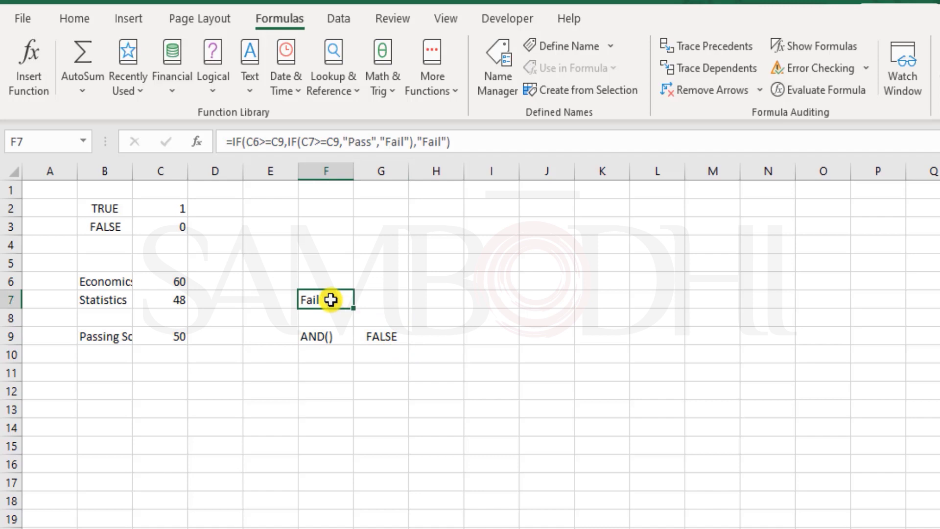
double_click(331, 300)
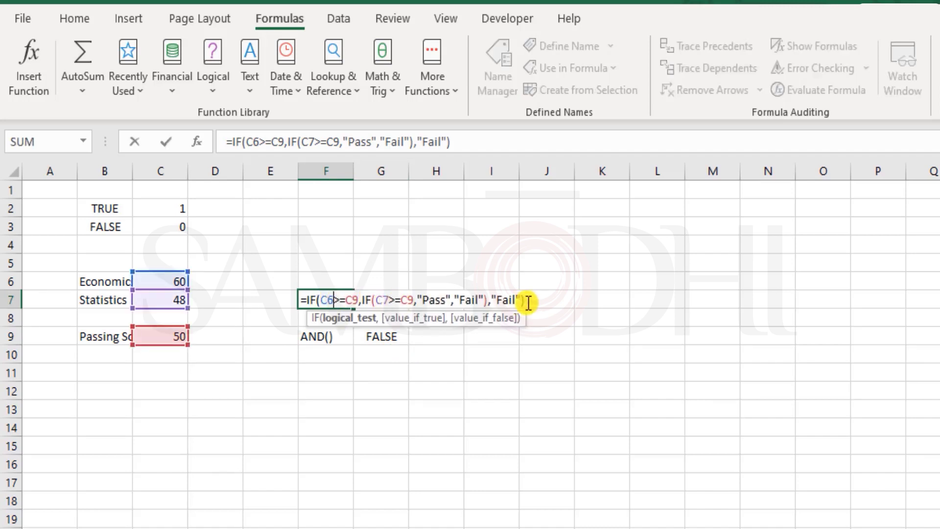
key(Escape)
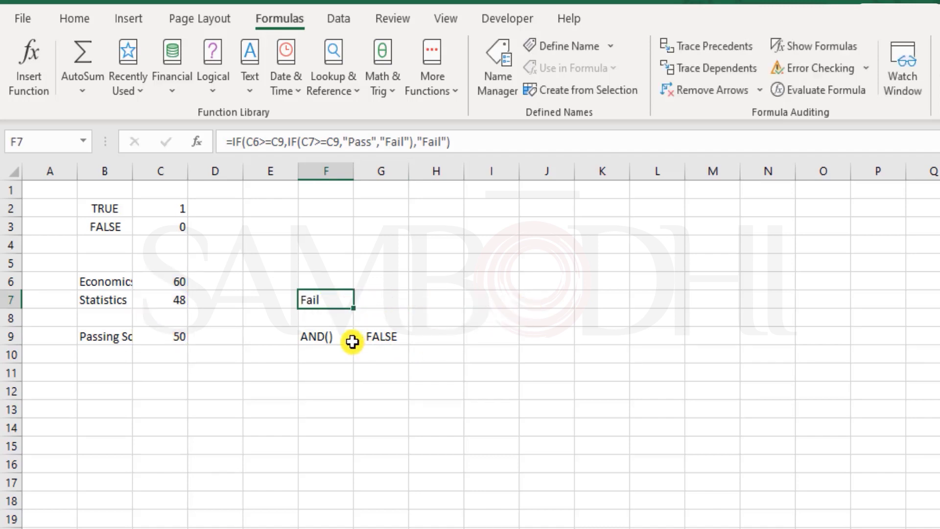
double_click(376, 336)
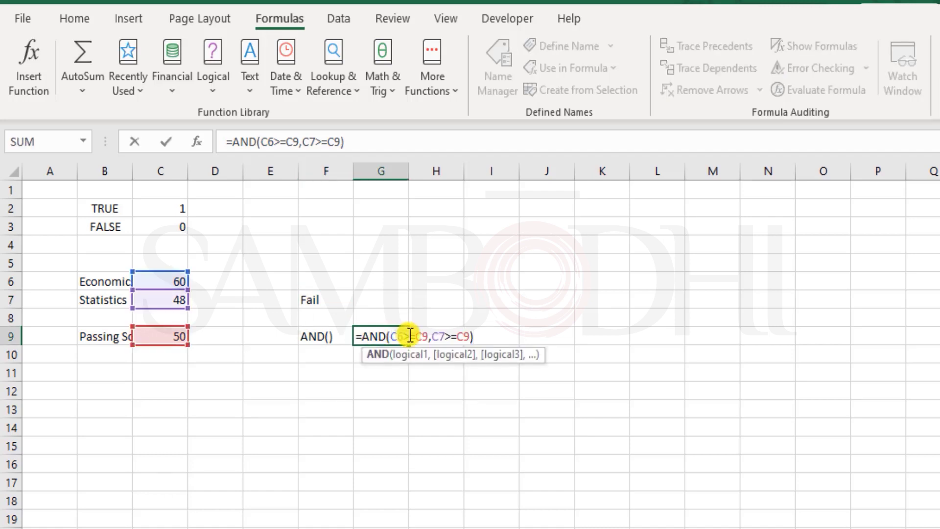
click(482, 334)
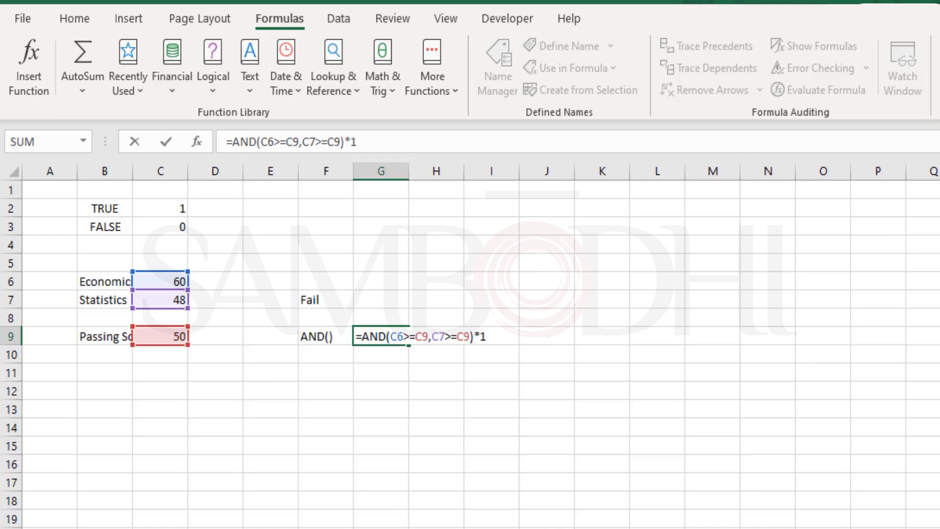
key(shift+Home)
key(shift+Right)
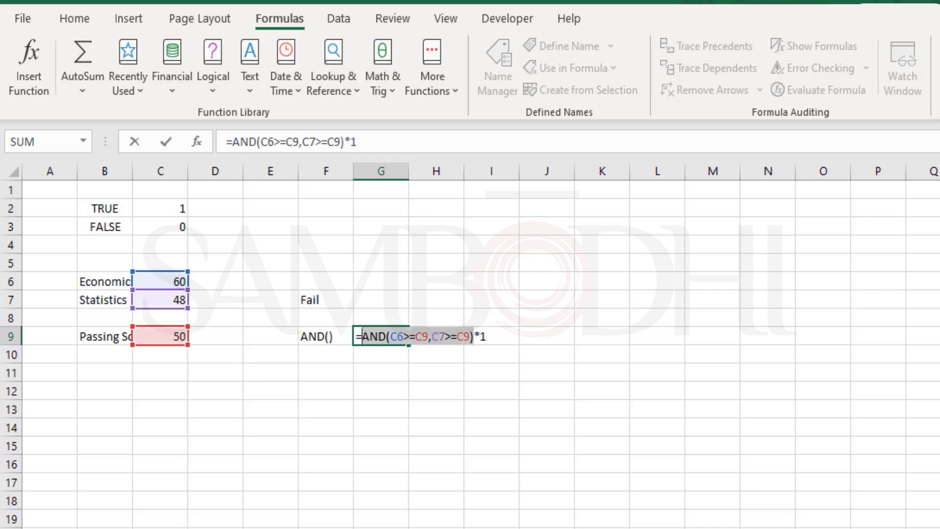
key(Right)
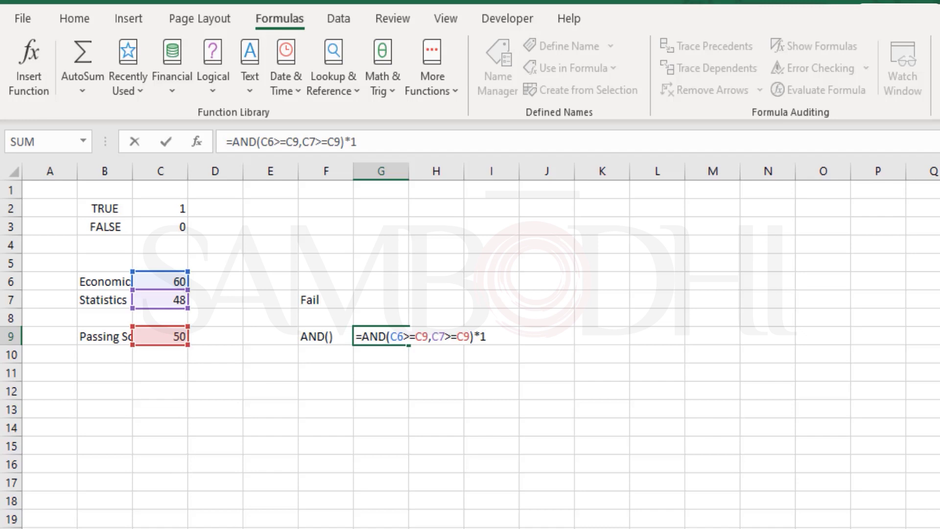
key(Return)
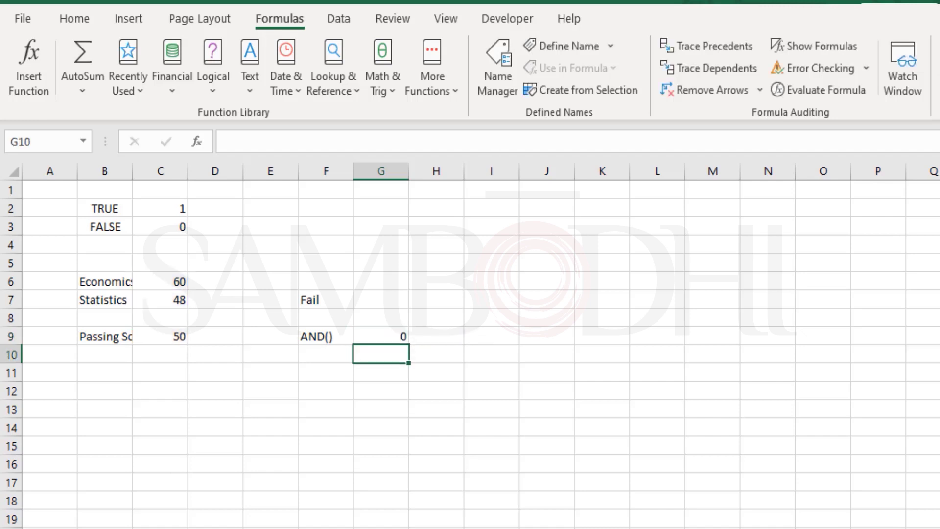
key(Up)
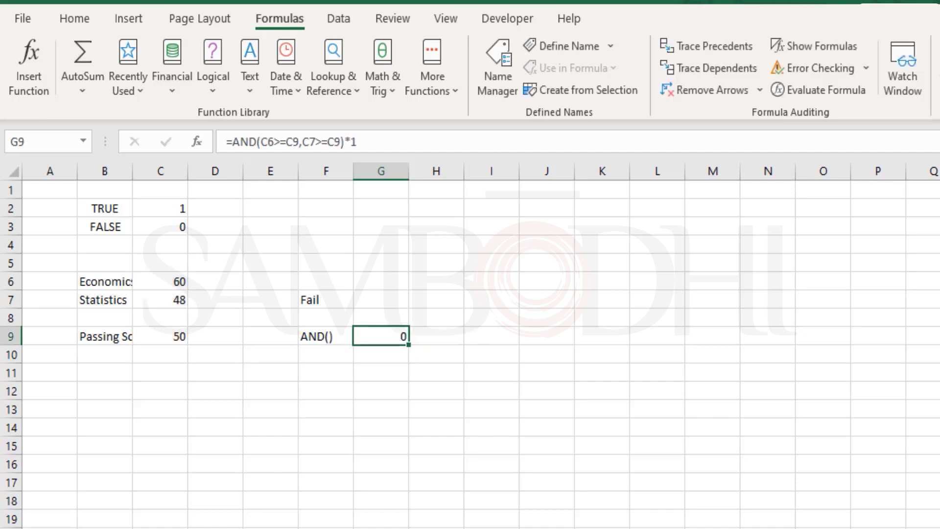
key(F2)
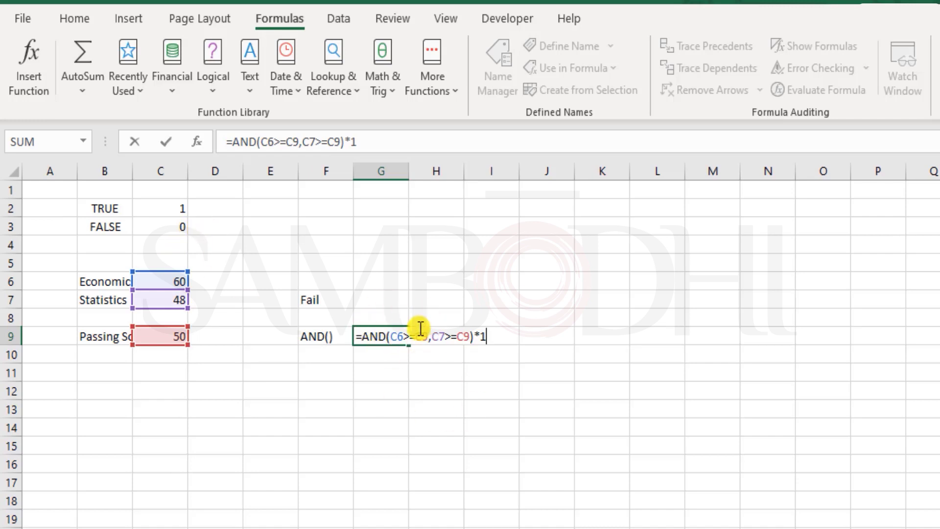
key(Escape)
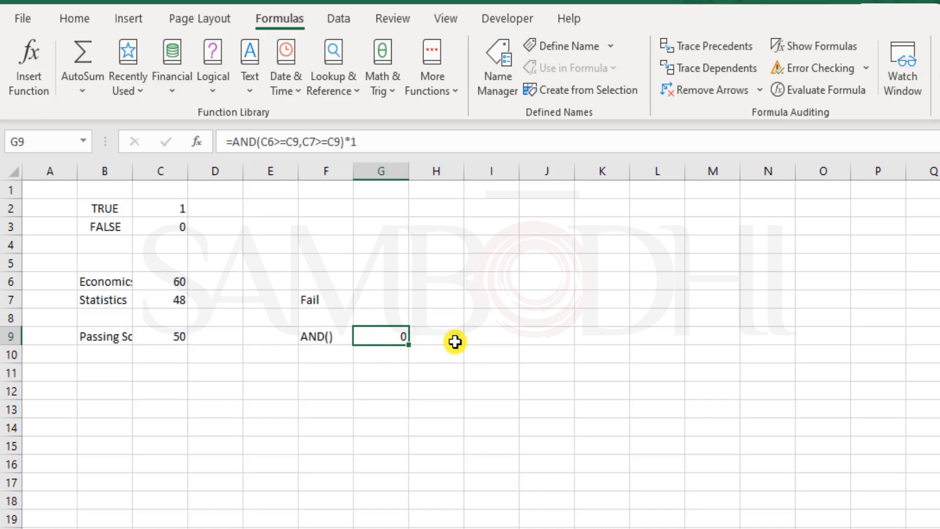
key(ctrl+z)
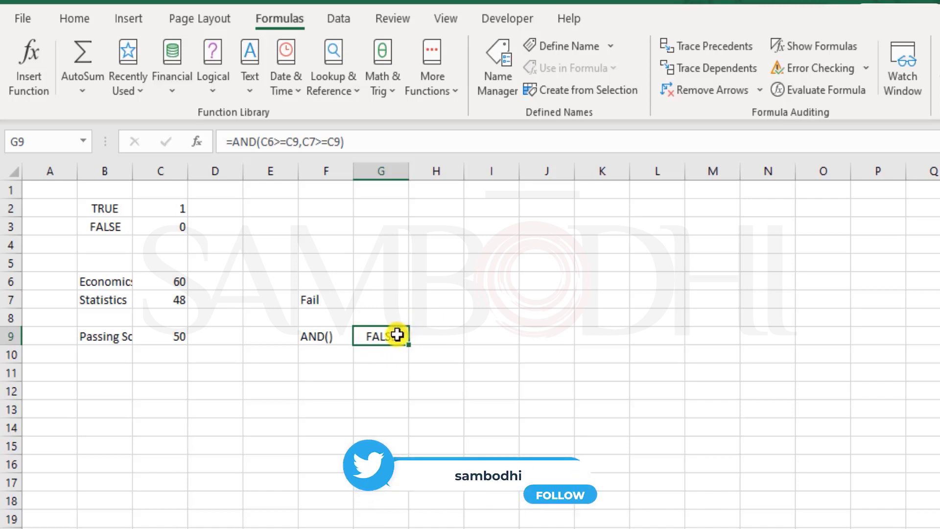
- Copy F7's IF formula text and paste it into K2 as a plain-text note
double_click(315, 301)
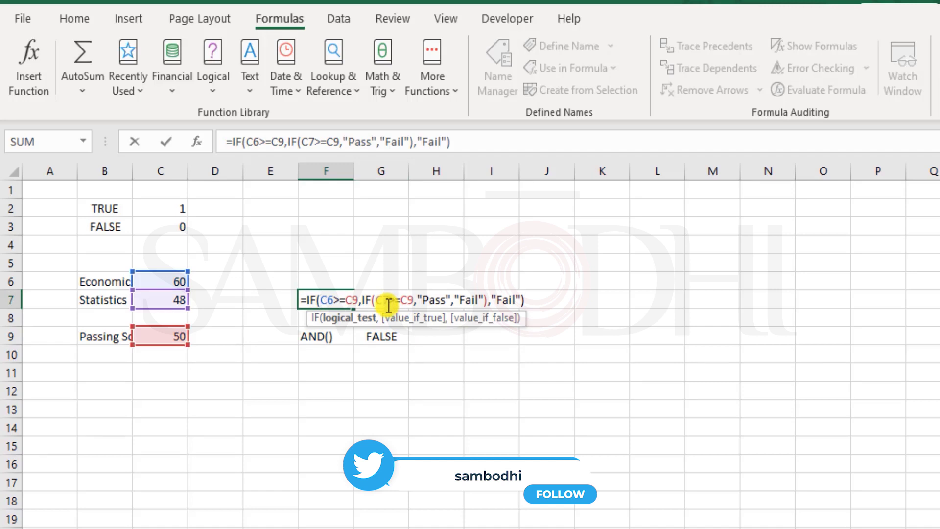
drag(302, 300, 547, 293)
key(ctrl+c)
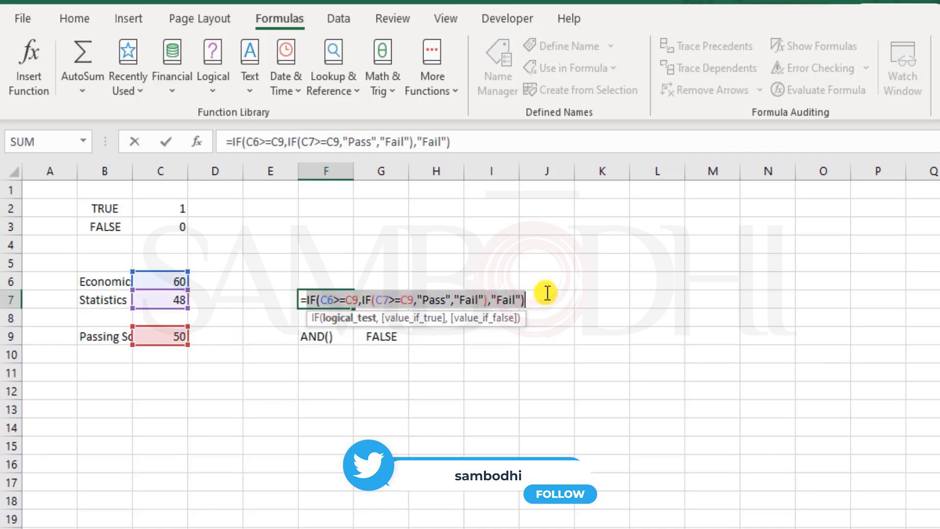
key(Escape)
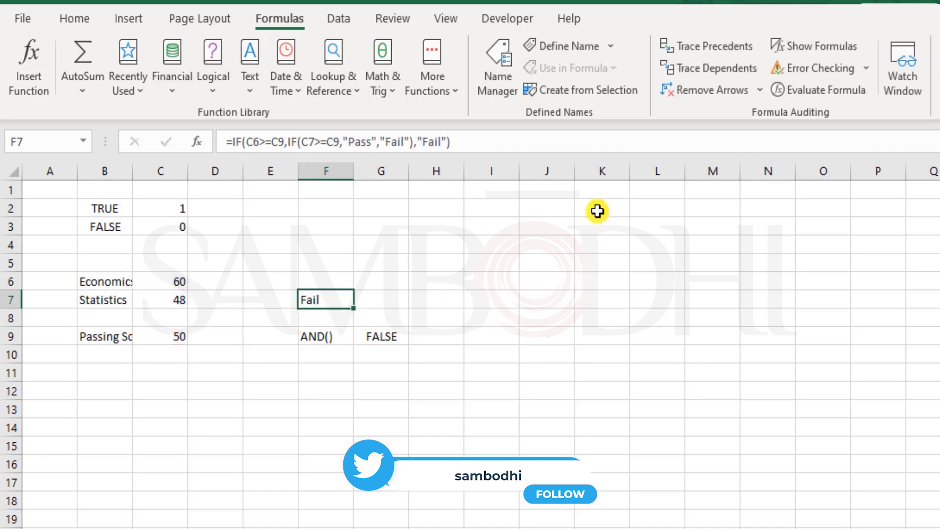
click(598, 211)
key(ctrl+v)
click(598, 226)
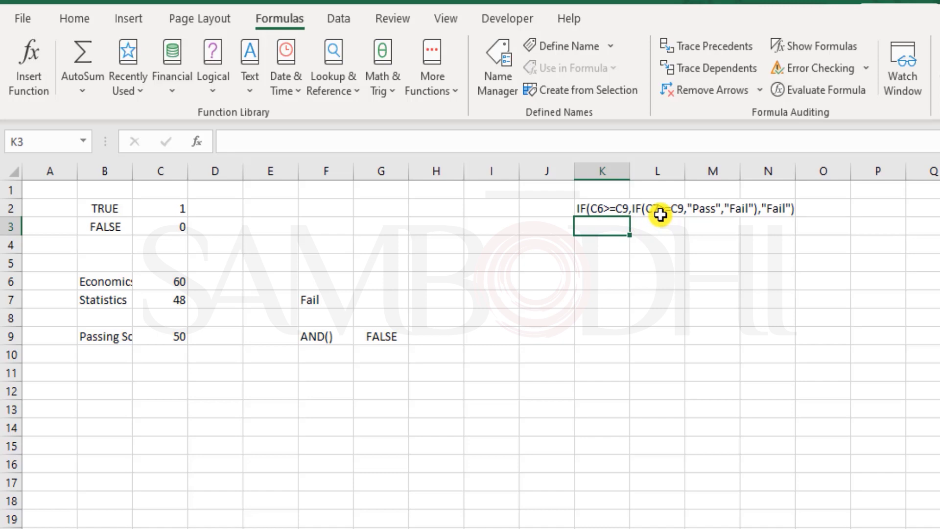
- Enter =C6>=C9 in K4, which returns TRUE
key(Down)
text(=C6)
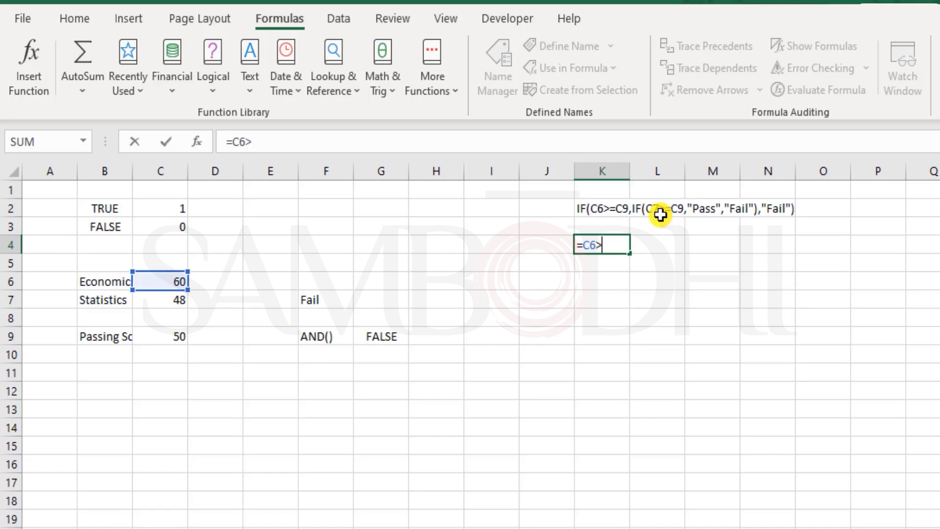
text(>=C()
key(BackSpace)
text(9)
key(Return)
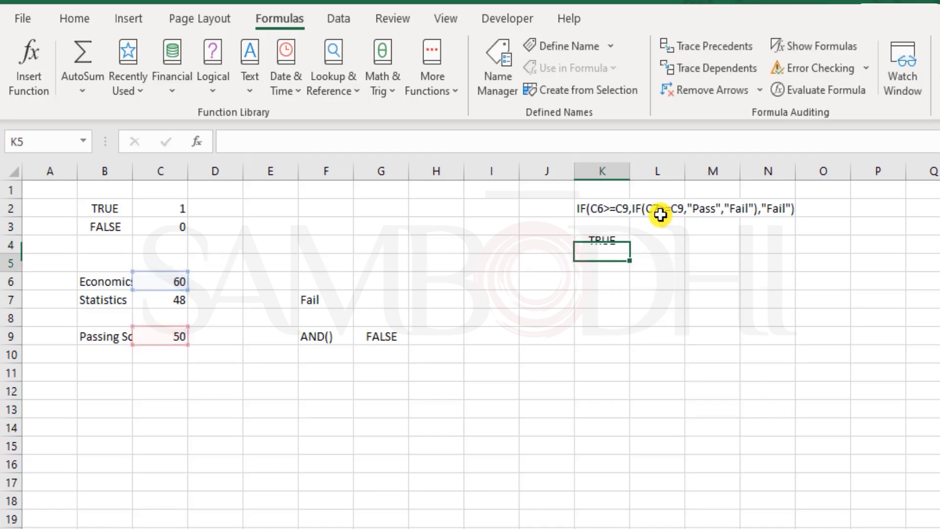
key(Up)
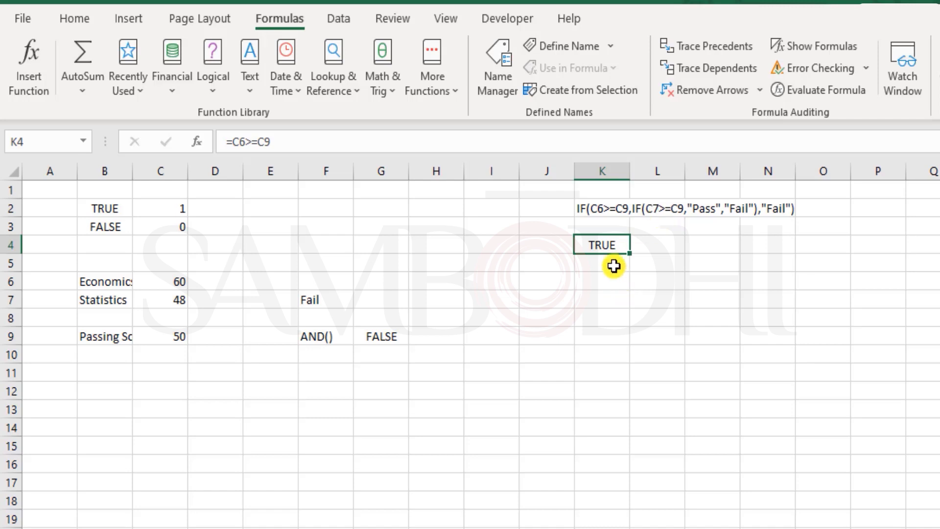
- Paste K2's formula text into K6 and replace the C6>=C9 condition with TRUE
click(605, 207)
drag(510, 142, 2, 127)
key(ctrl+c)
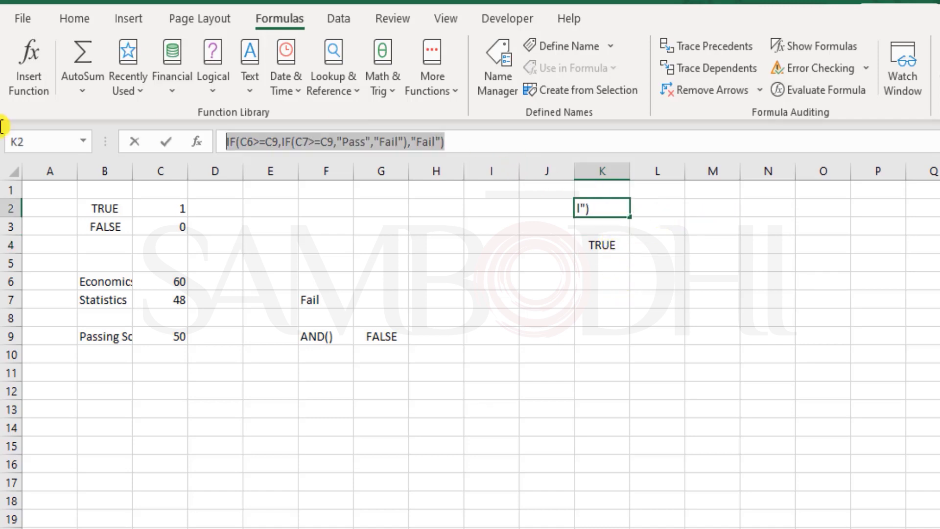
click(602, 282)
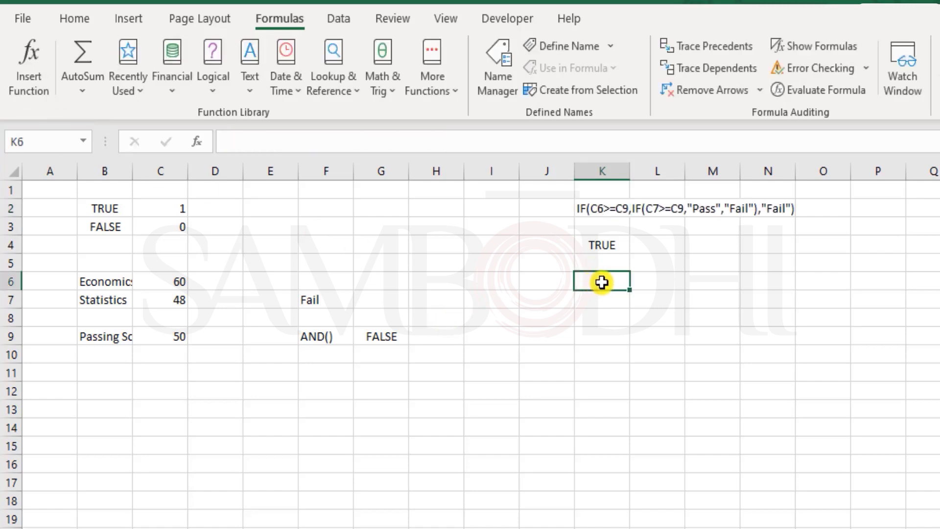
key(ctrl+v)
double_click(600, 282)
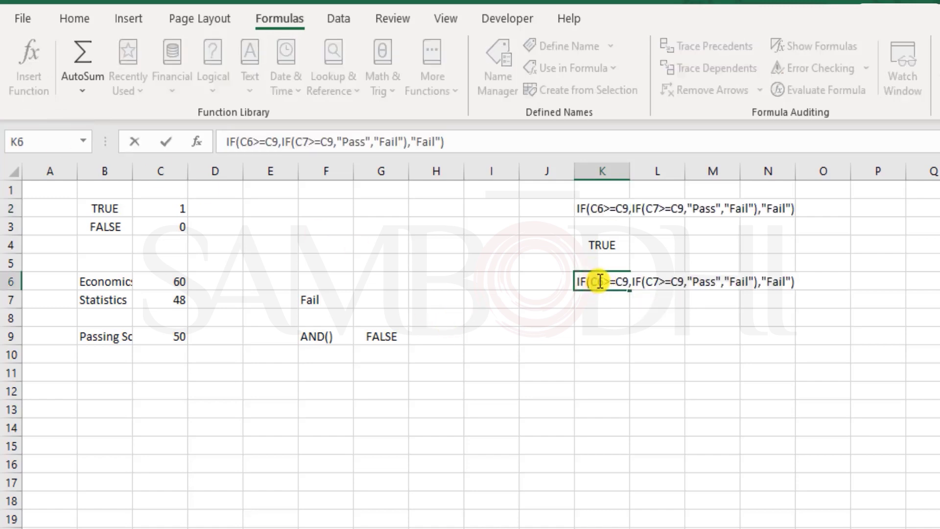
drag(591, 282, 631, 282)
text(T)
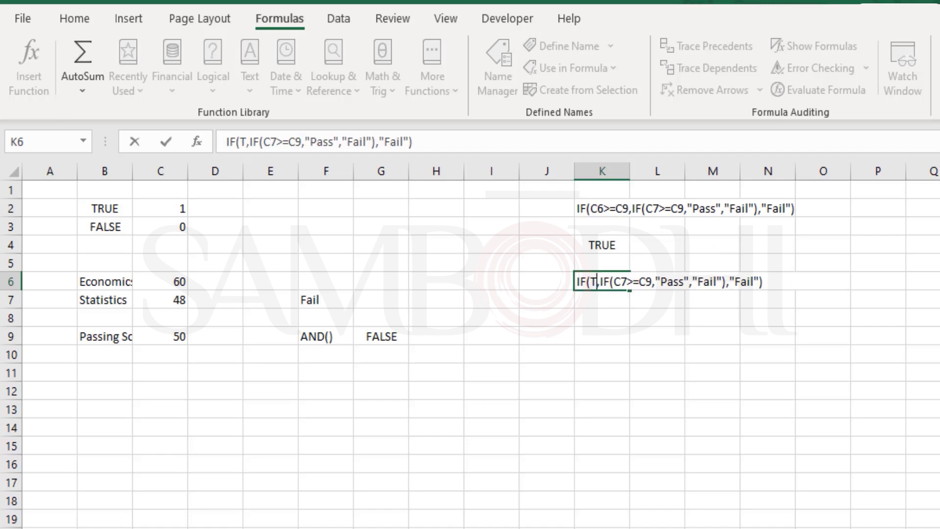
text(UR)
key(BackSpace)
key(BackSpace)
text(RUE)
key(Return)
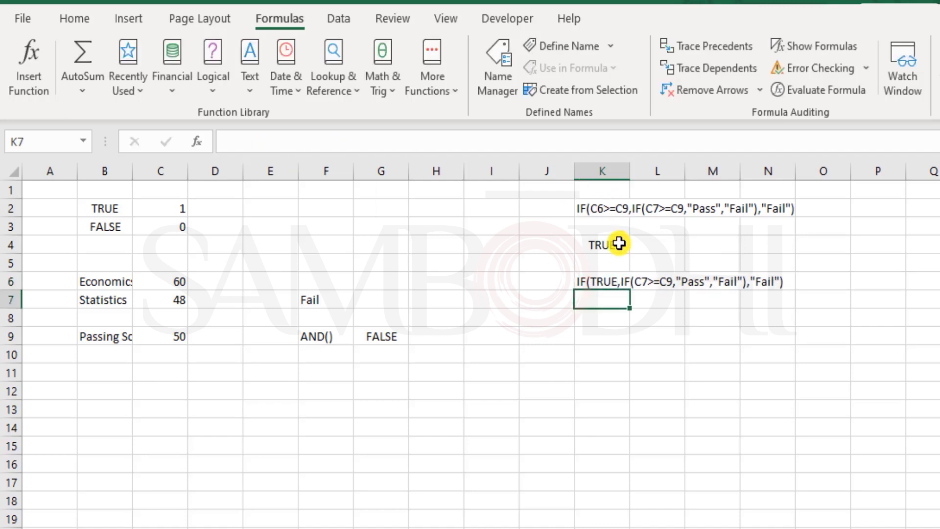
- Review K4's =C6>=C9 formula and the K6 example, then check the Statistics score 48
double_click(619, 243)
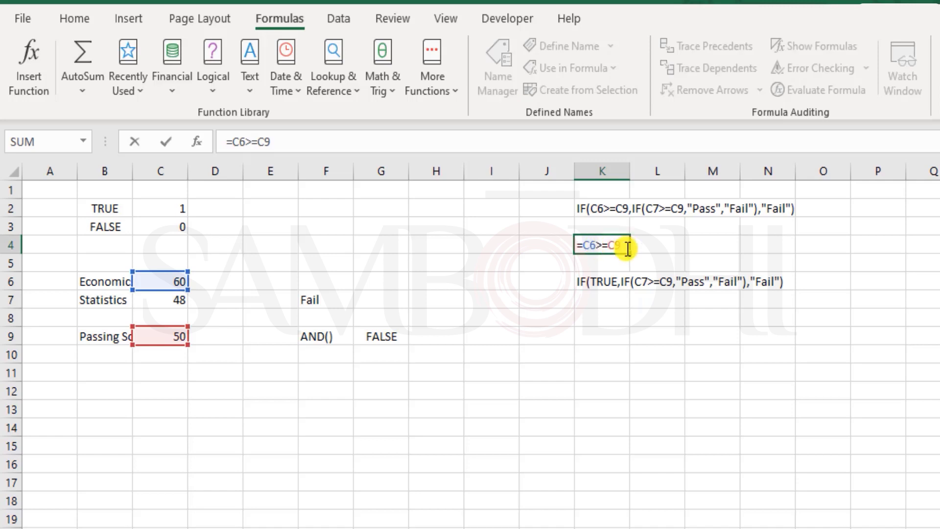
key(Escape)
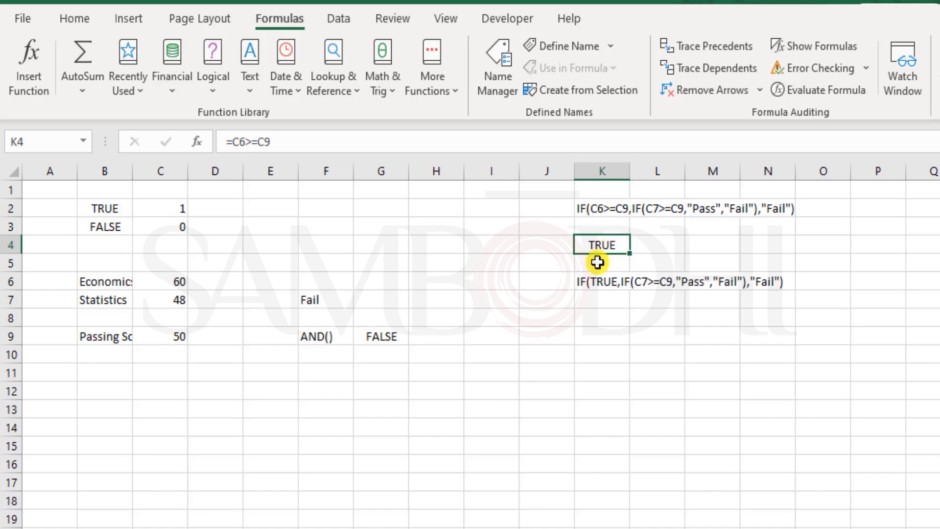
click(612, 289)
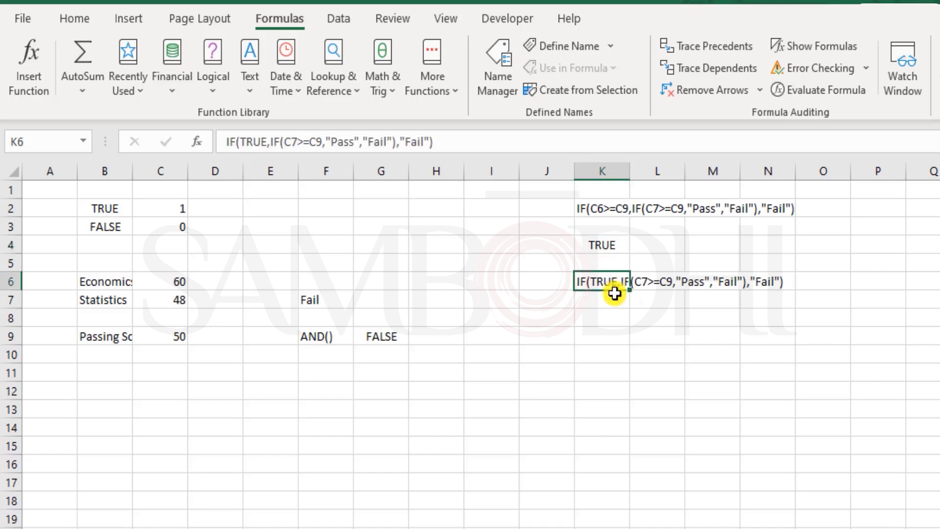
click(622, 314)
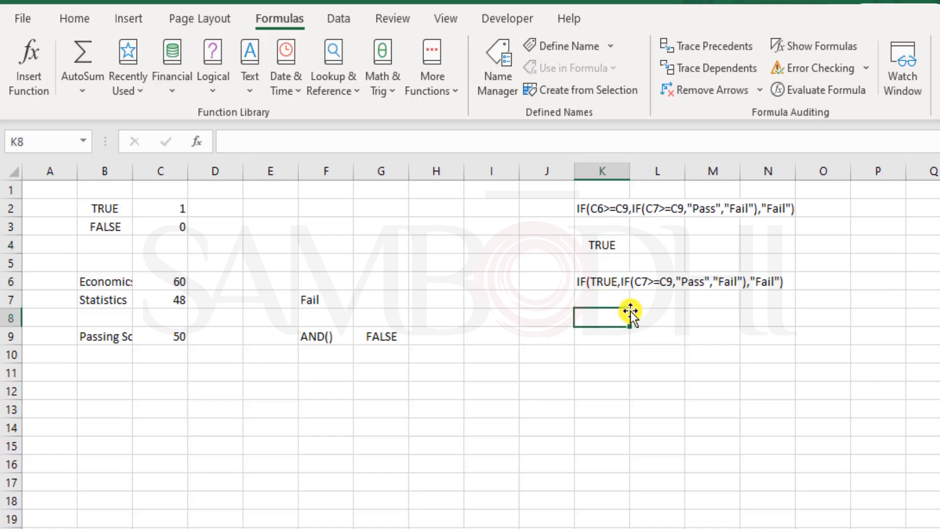
key(Down)
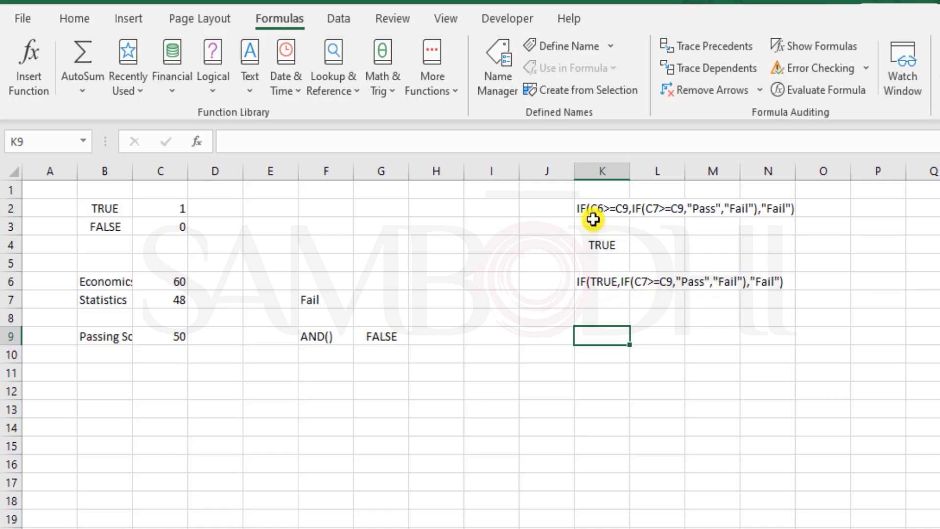
click(173, 300)
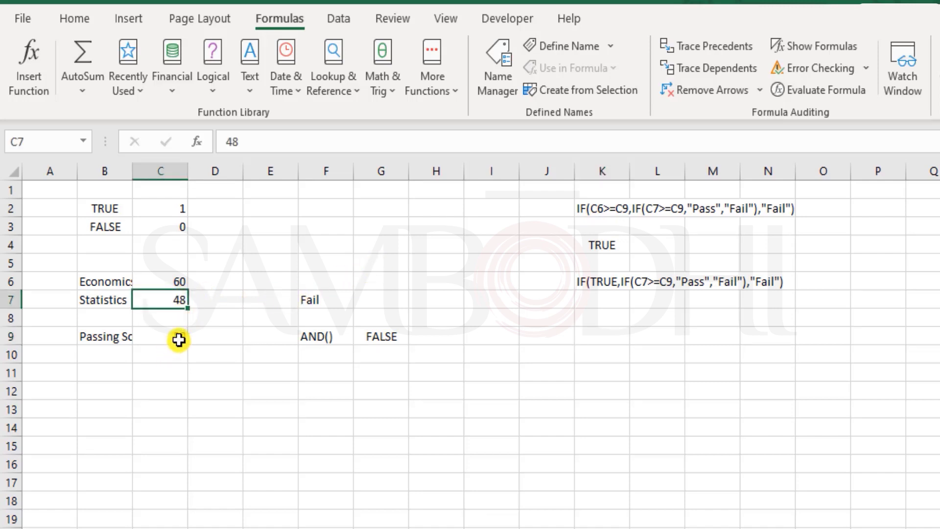
- Copy K6's IF(TRUE...) text into K8 and change TRUE to FALSE, then recheck K4's formula
click(615, 281)
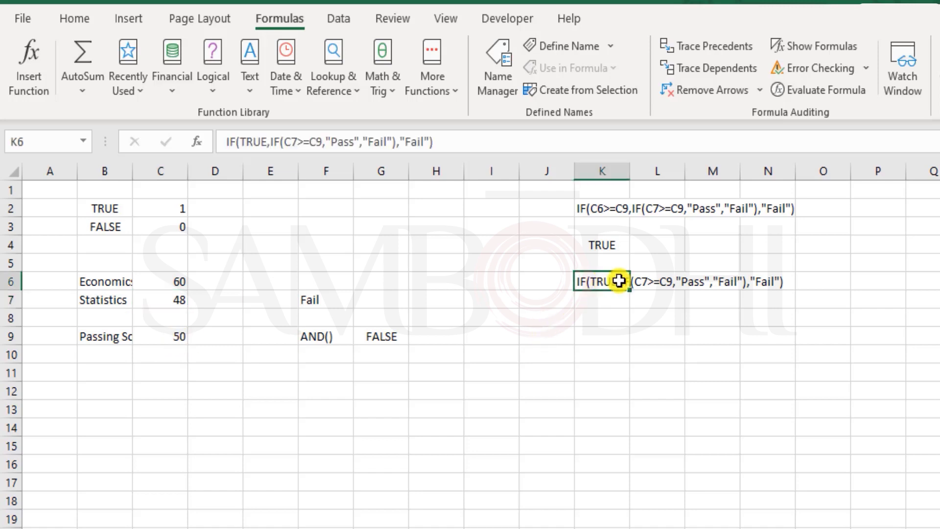
key(Down)
key(Down)
text(IF(TRUE,IF(C7>=C9,"Pass","Fail"),"Fail"))
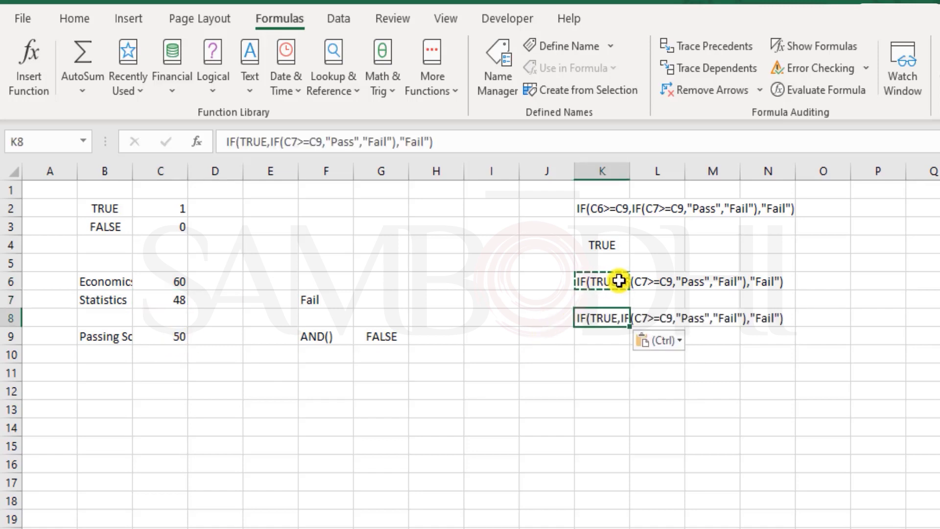
key(F2)
key(Home)
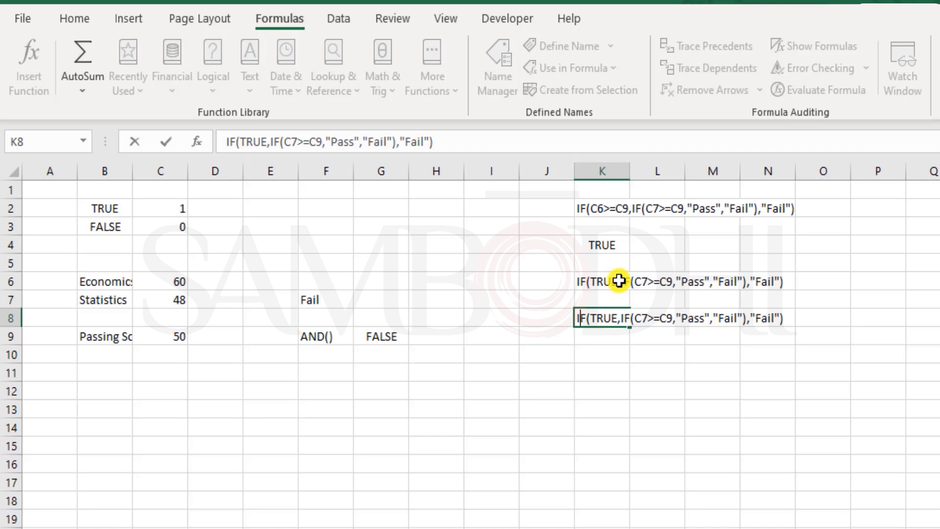
key(shift+Right)
key(shift+Right)
key(shift+Right)
key(shift+Right)
text(FALSE)
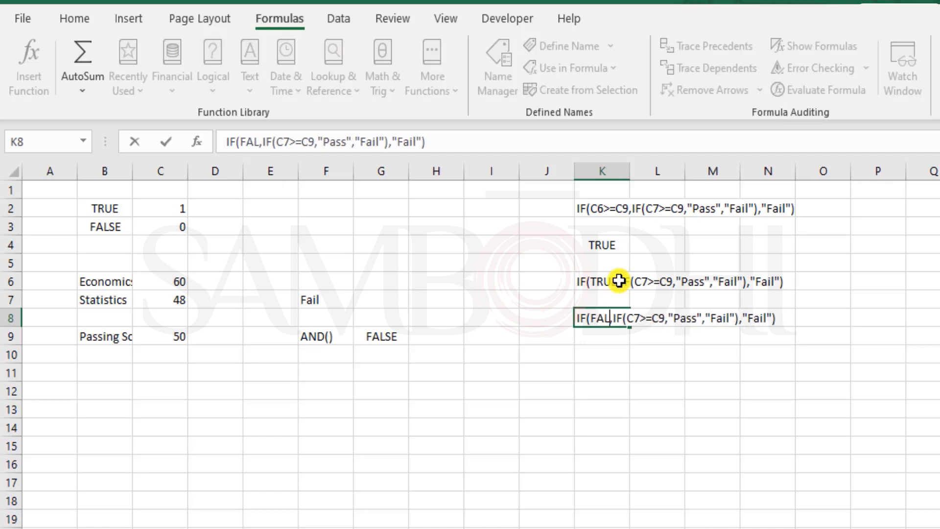
key(Return)
key(Up)
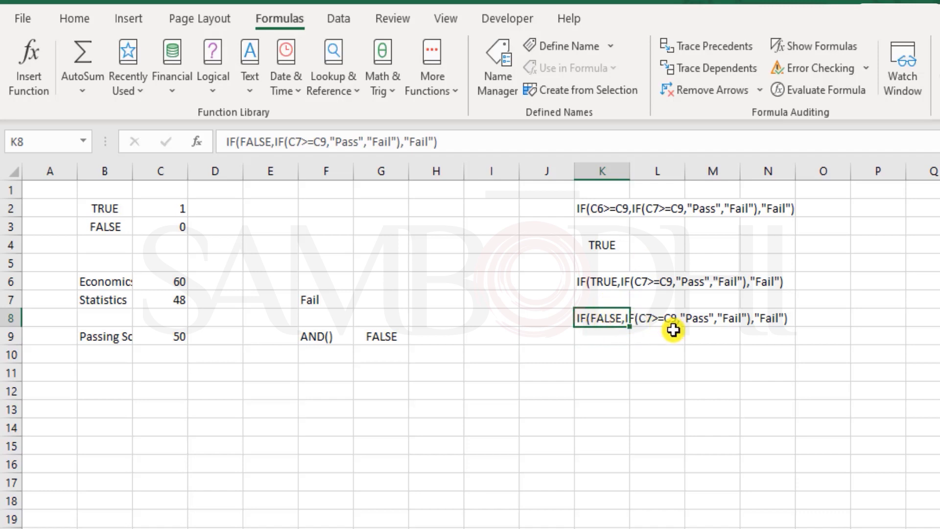
click(663, 367)
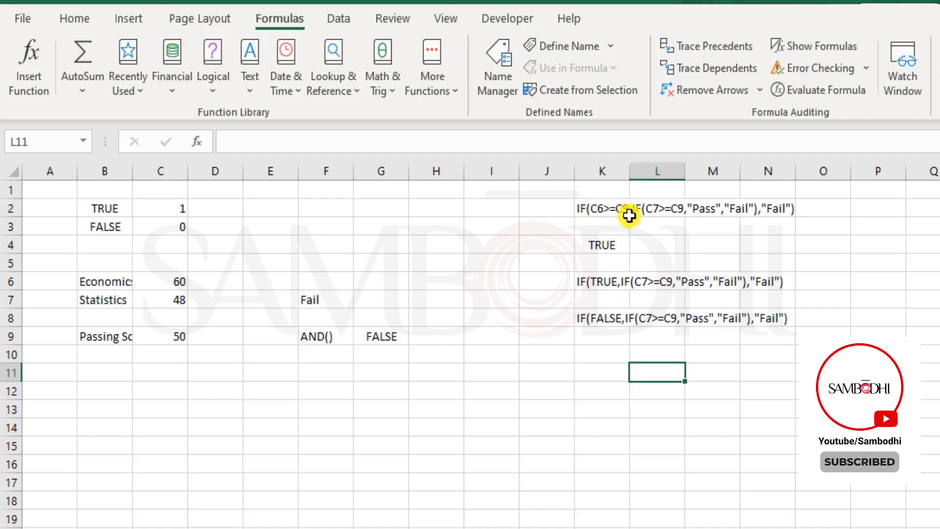
click(620, 246)
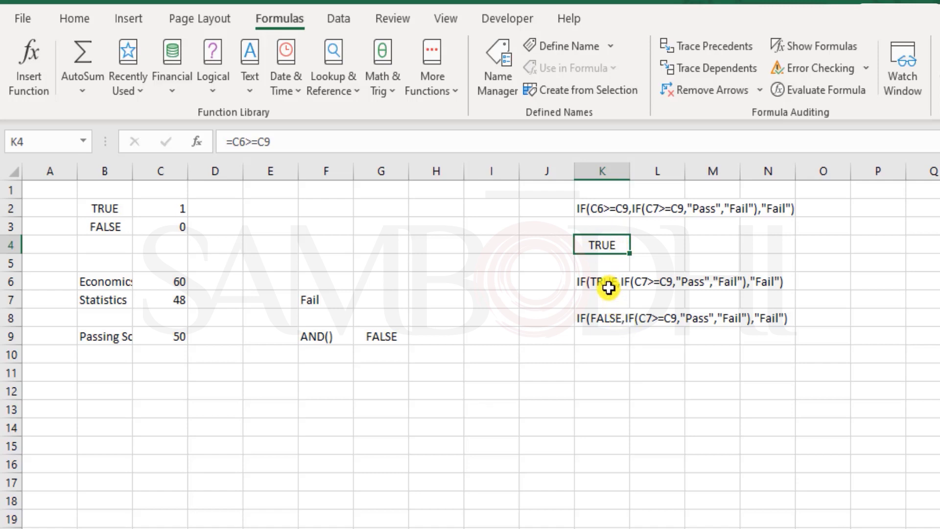
click(319, 378)
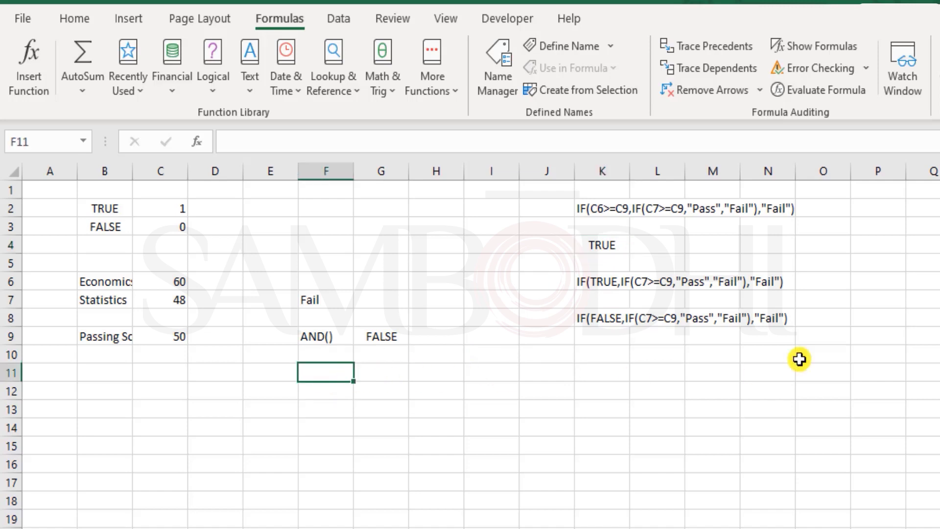
click(331, 338)
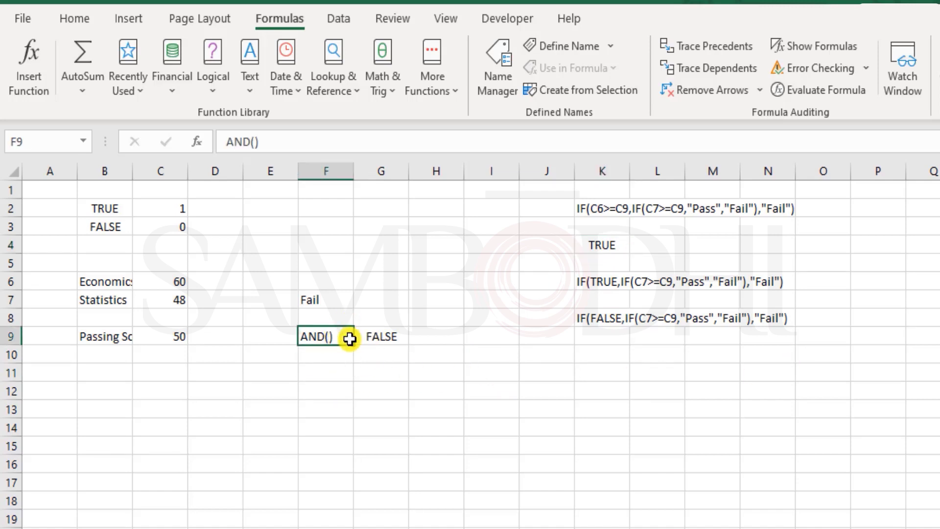
click(386, 339)
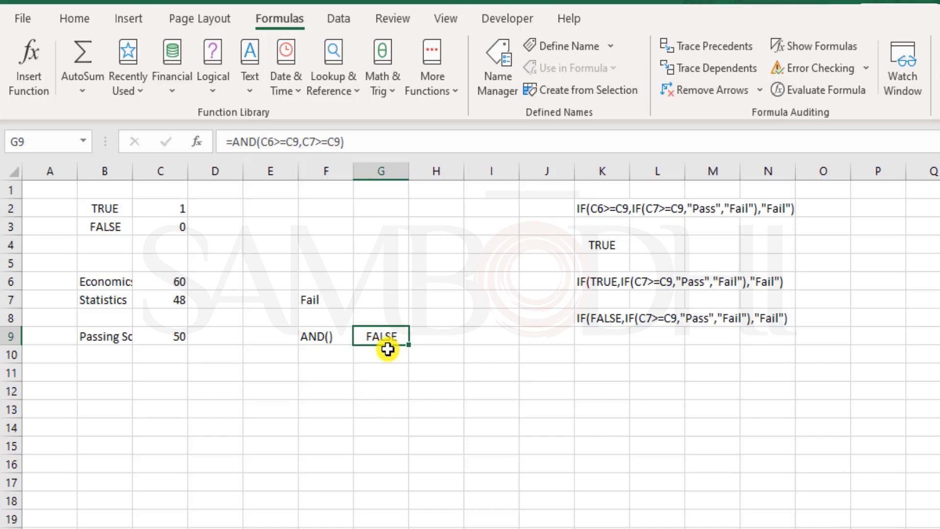
click(610, 280)
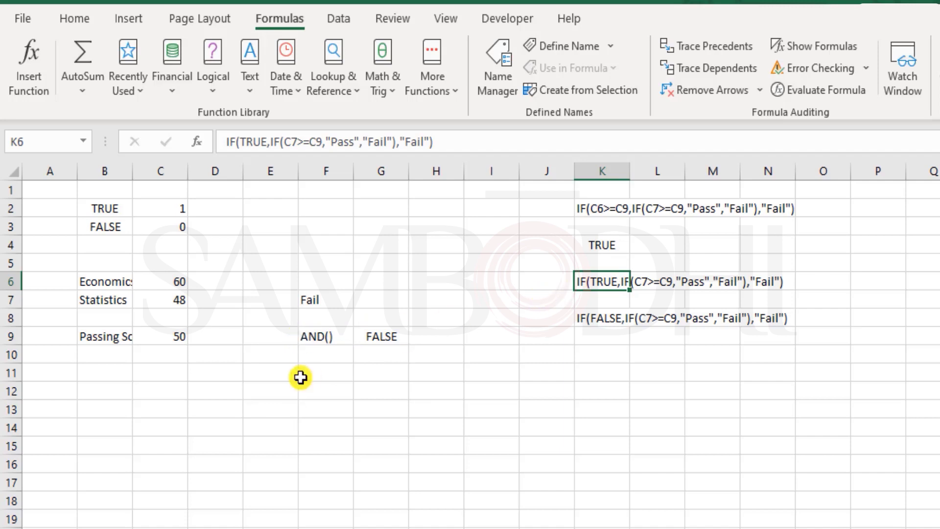
- Enter =IF(AND(C6>=C9,C7>=C9),"Pass","Fail") in F11, which returns Fail
double_click(318, 377)
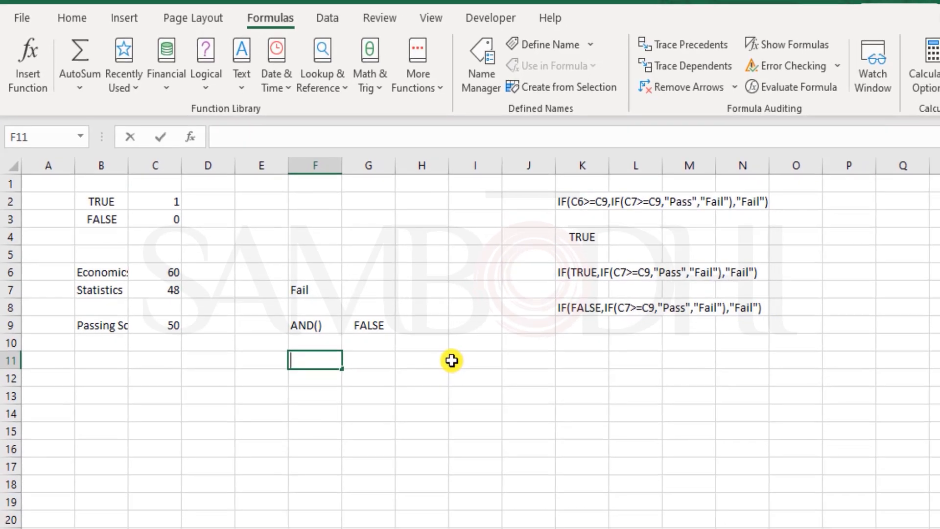
text(=if)
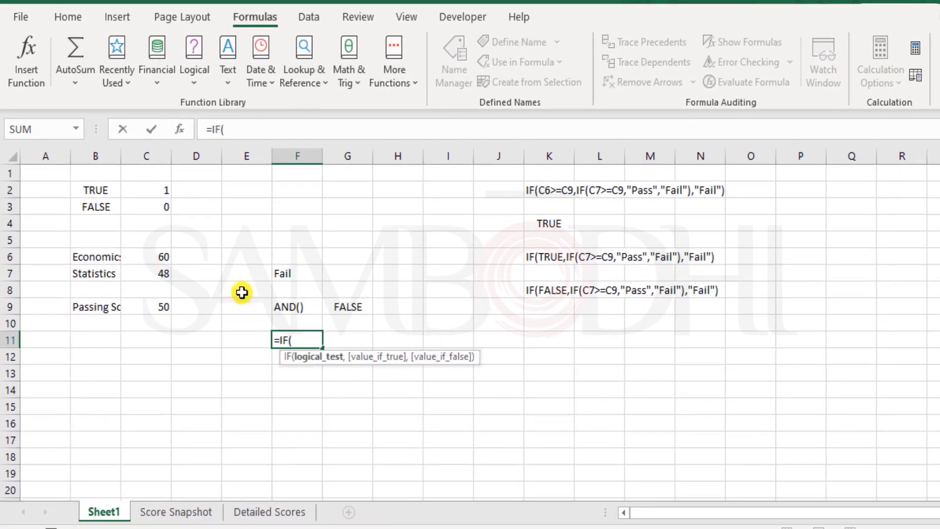
text(an)
key(Tab)
click(159, 254)
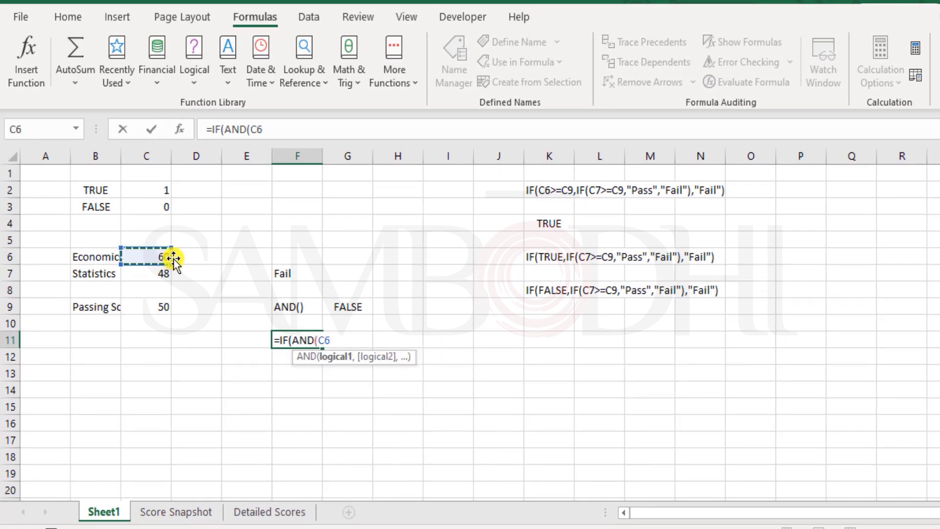
text(>=)
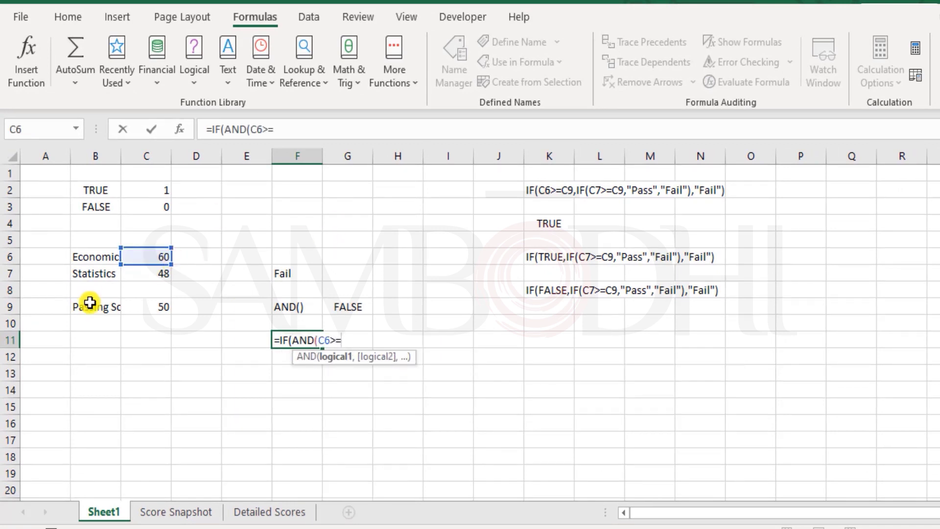
click(147, 306)
text(,)
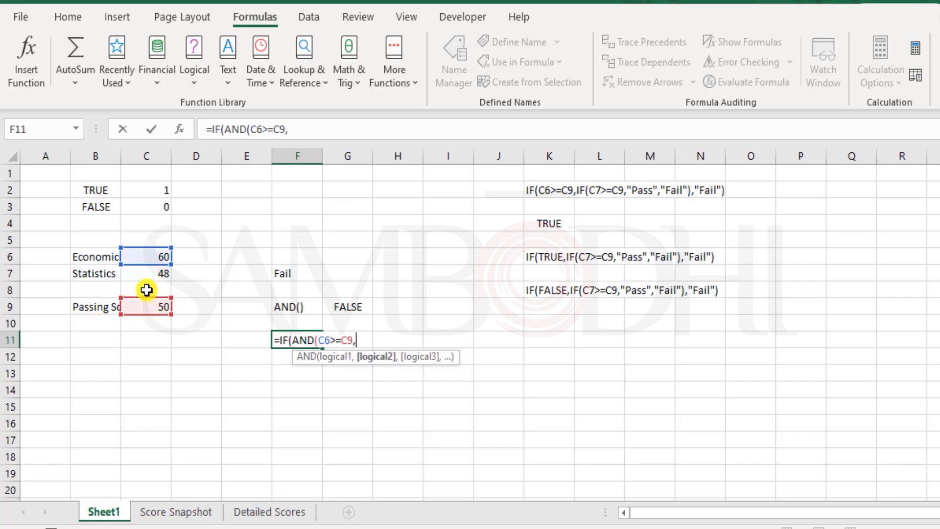
click(164, 275)
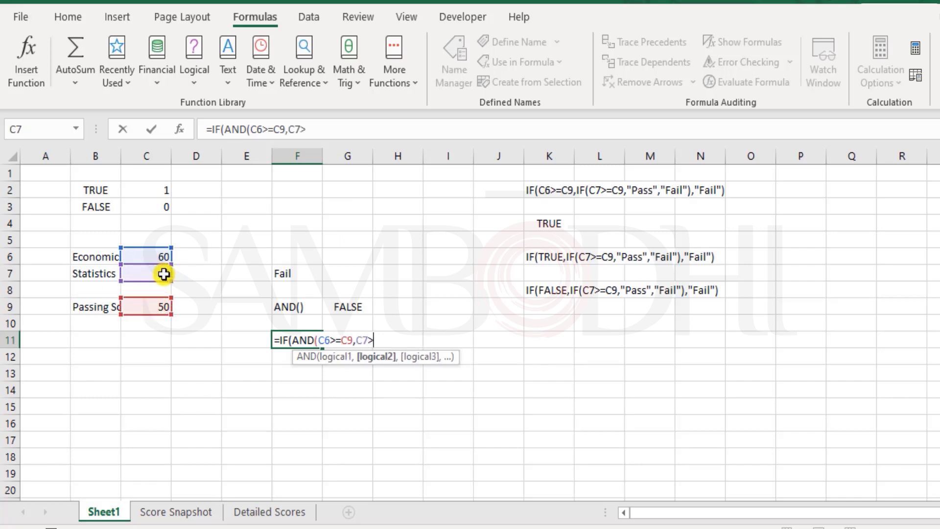
click(150, 307)
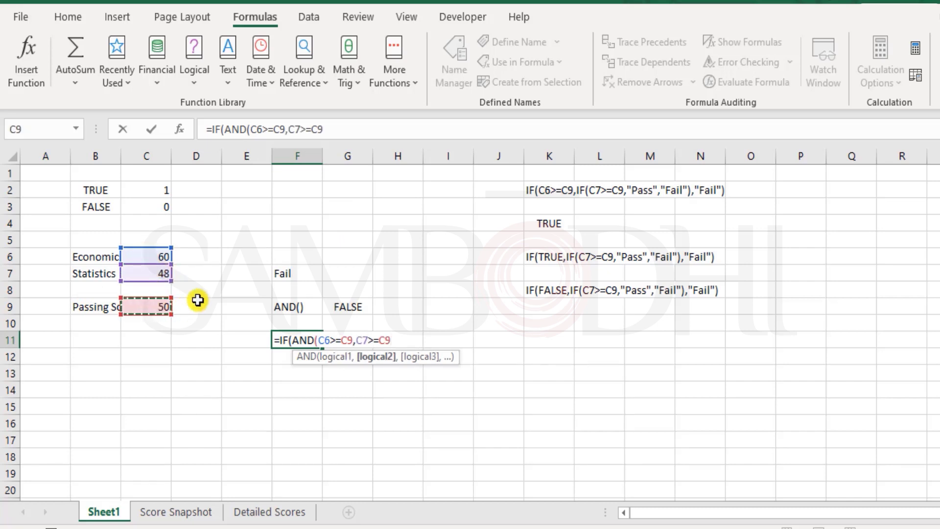
text())
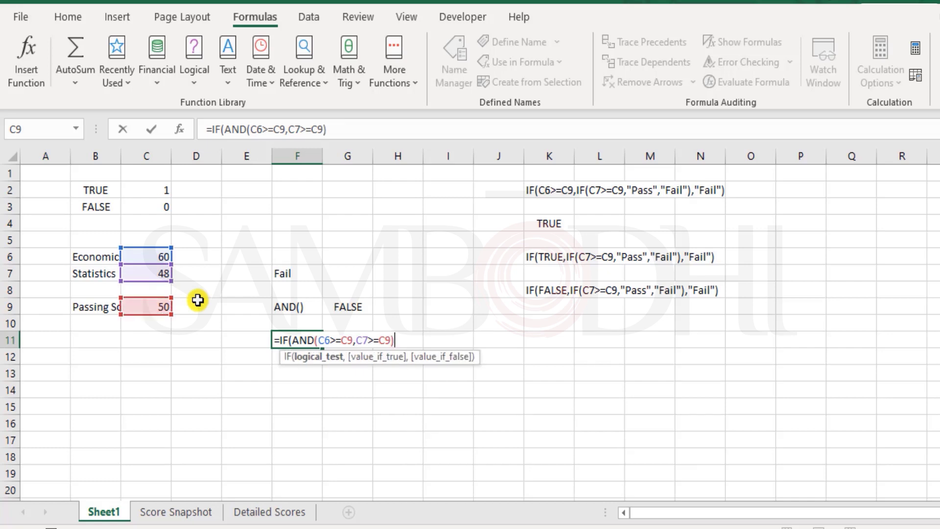
text(,"Pass)
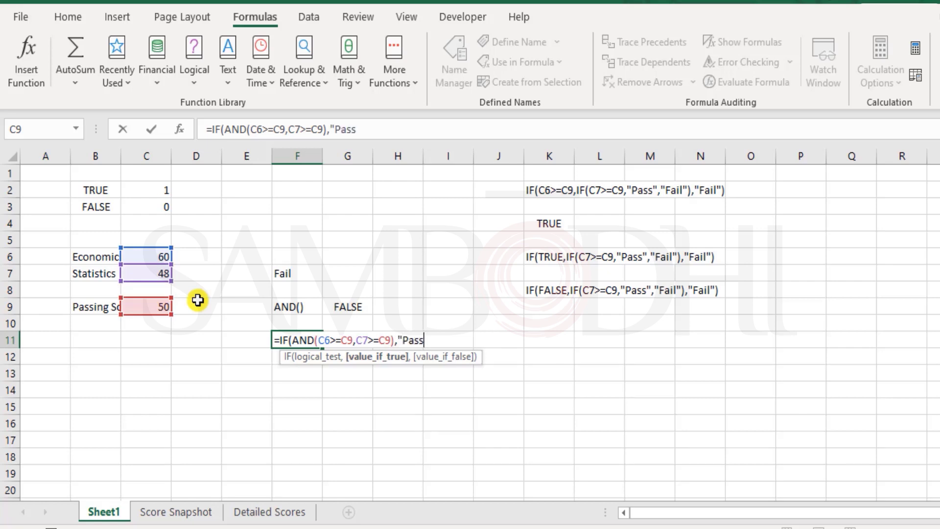
text(","Fail"))
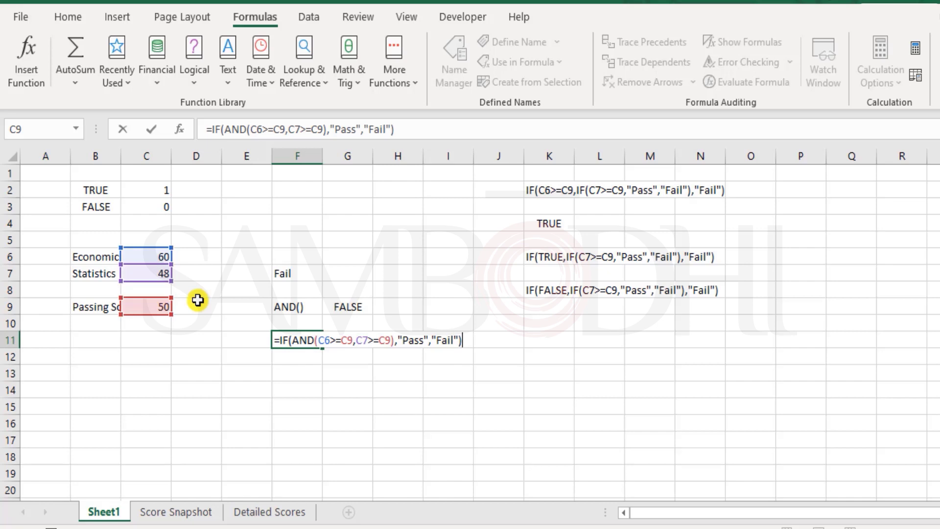
key(Return)
key(Up)
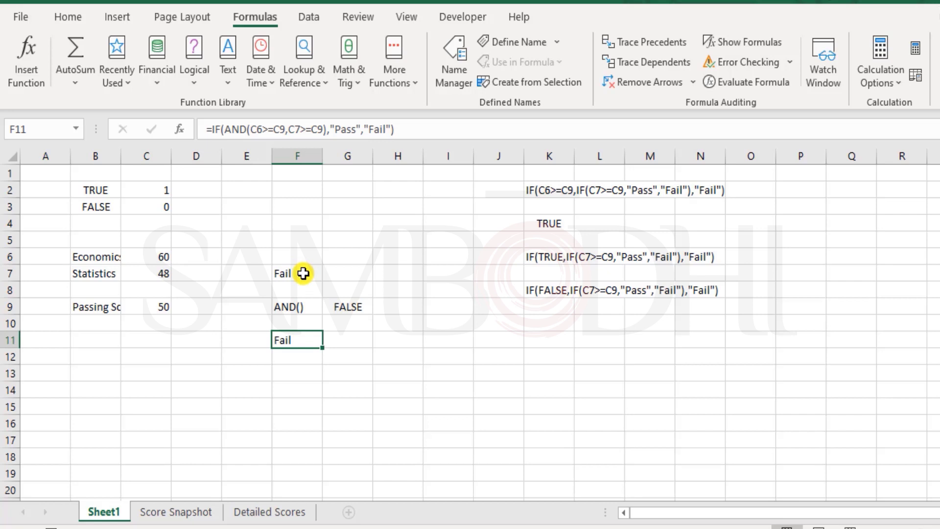
click(303, 273)
double_click(303, 274)
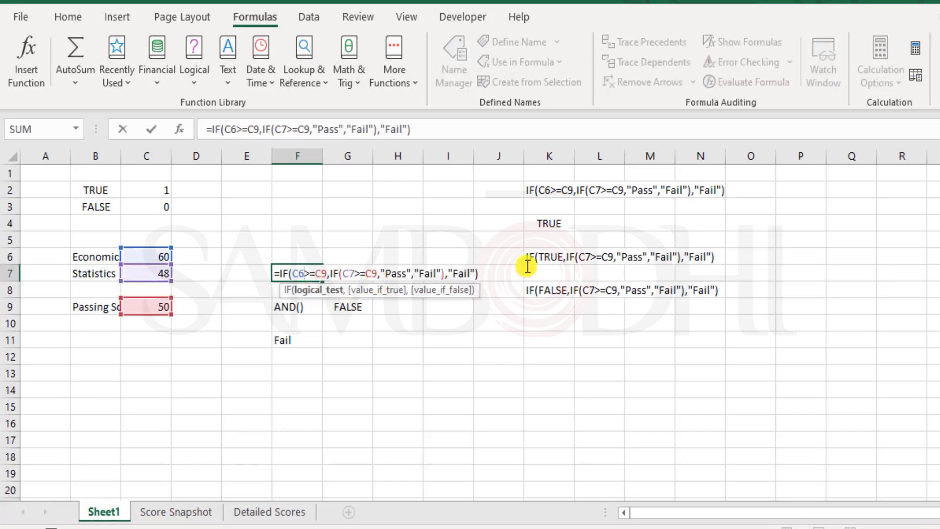
key(Escape)
double_click(310, 340)
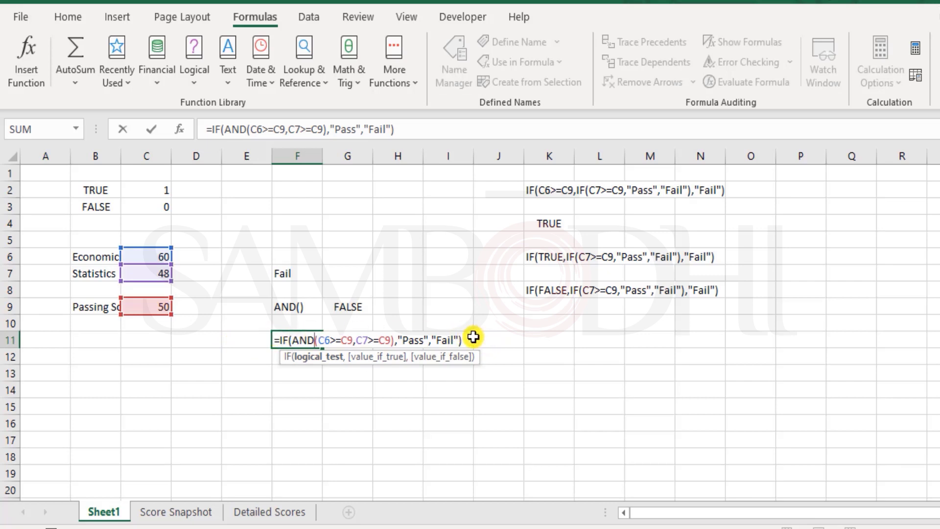
key(ctrl+Return)
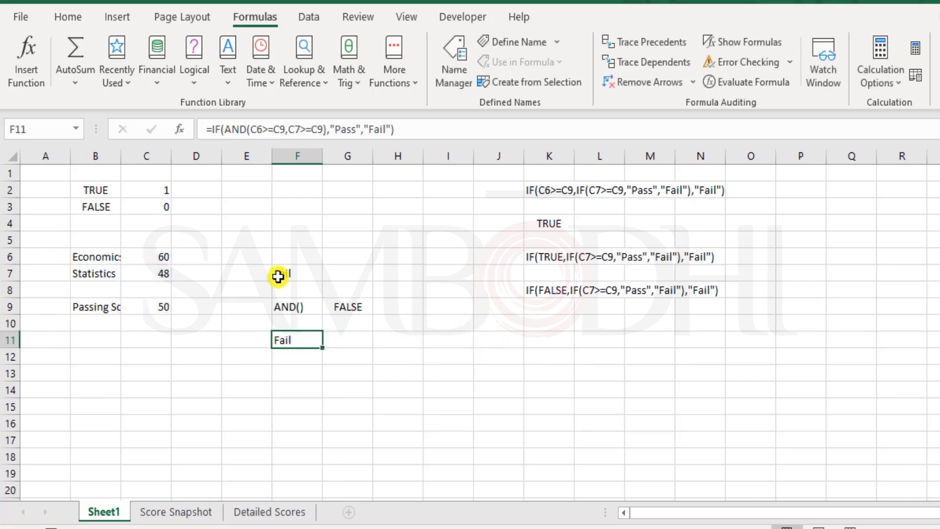
click(280, 283)
click(306, 272)
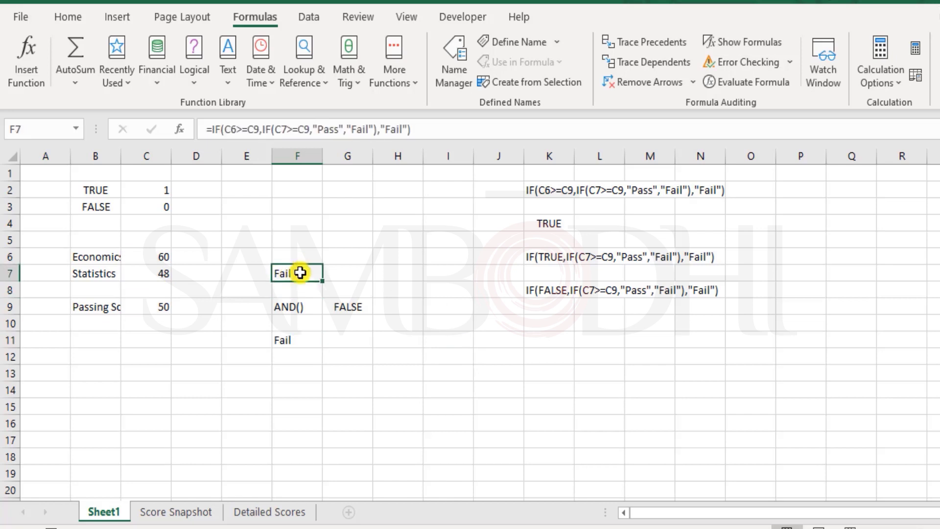
double_click(300, 273)
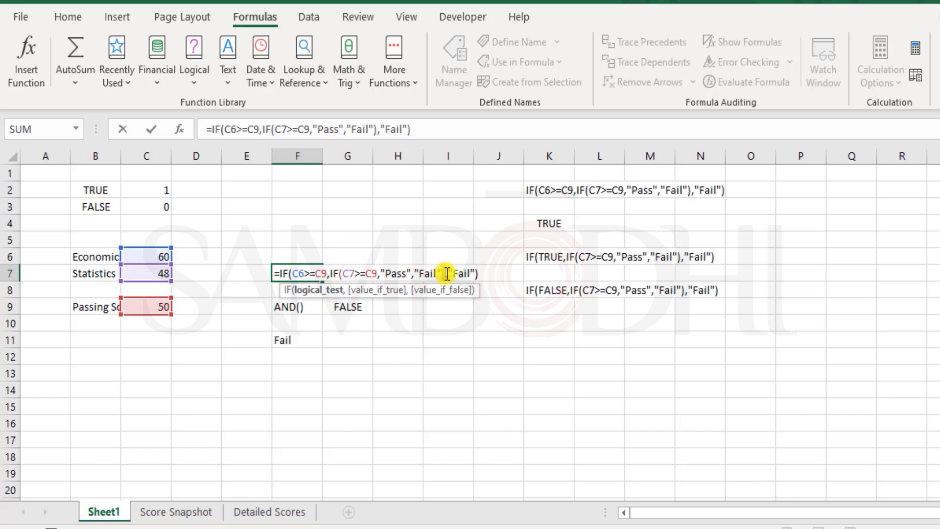
click(471, 273)
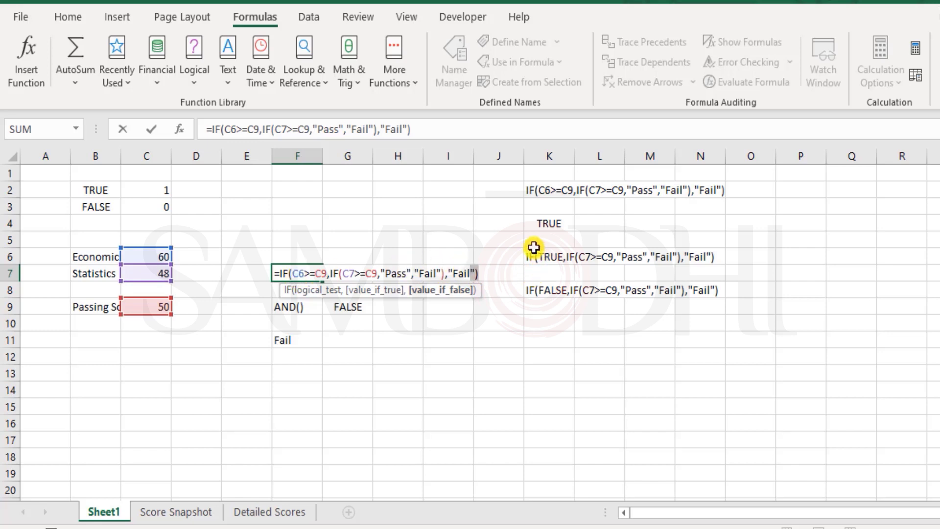
key(ctrl+Return)
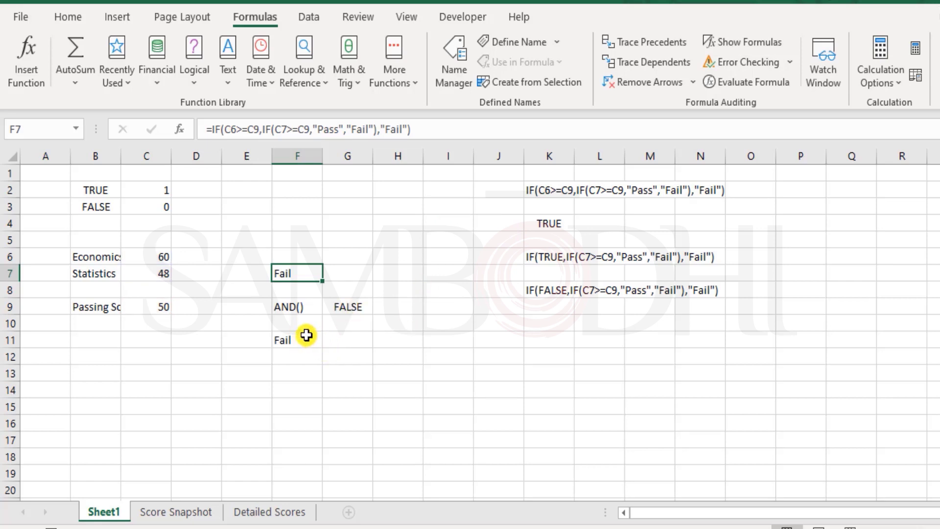
double_click(307, 335)
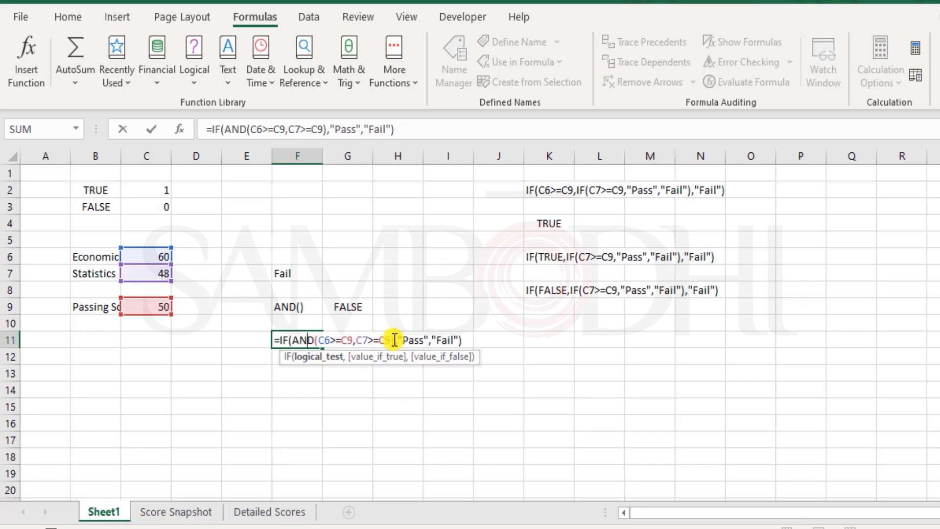
drag(394, 340, 293, 340)
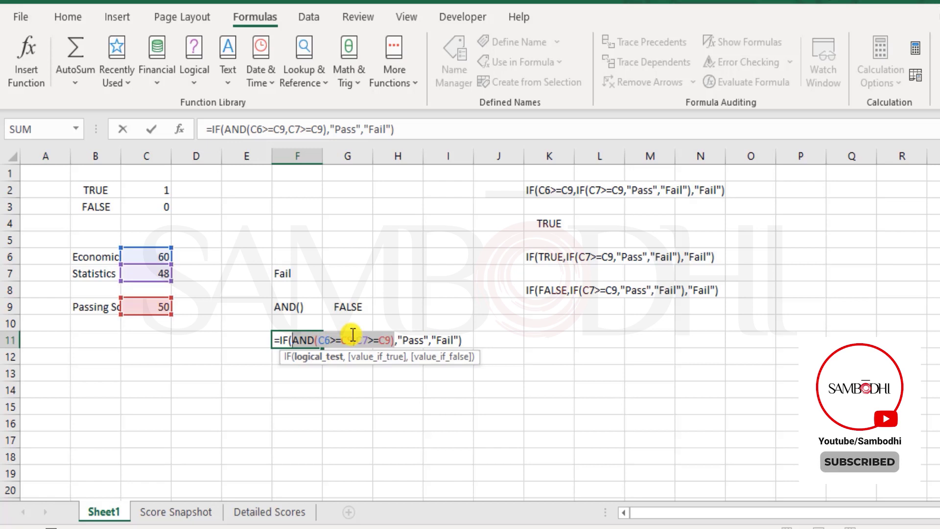
text(FALSE)
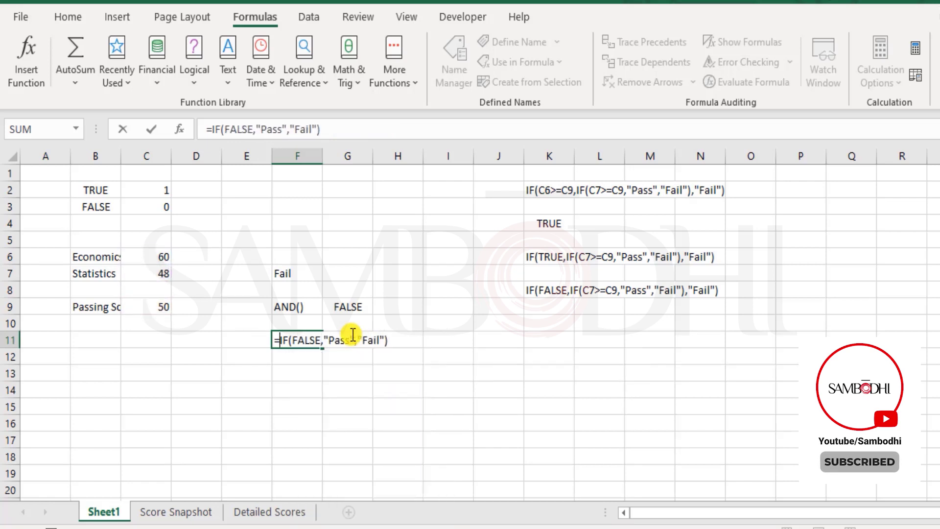
key(Left)
key(Left)
key(Left)
key(Left)
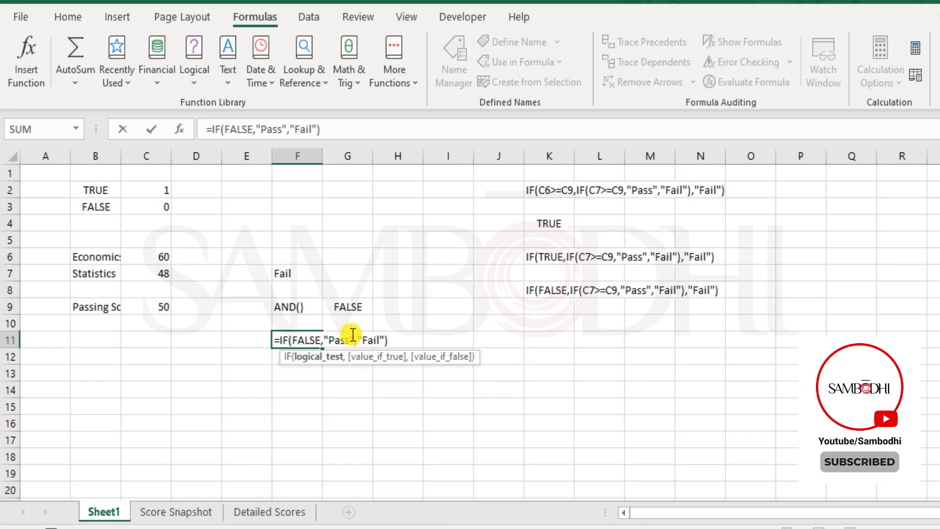
key(shift+Right)
key(shift+Right)
key(shift+Right)
key(shift+Right)
key(shift+Right)
text(TRUE)
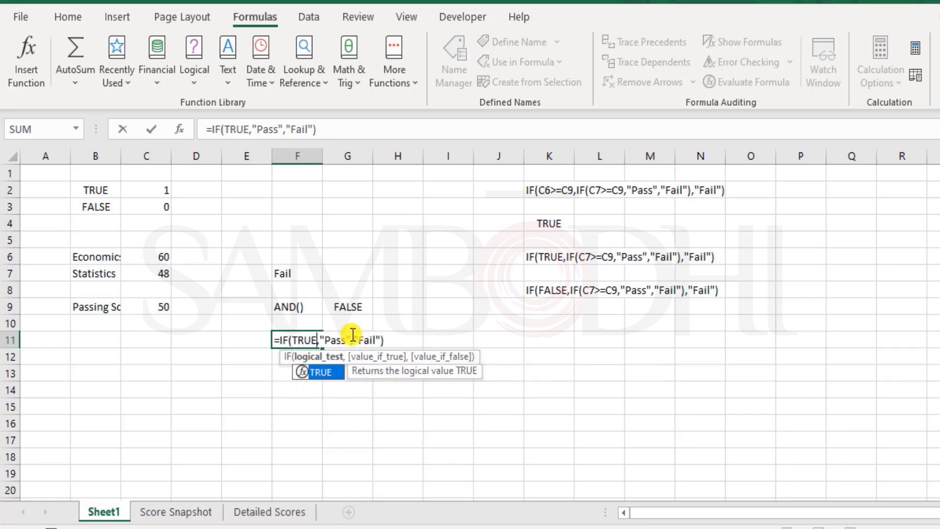
key(Return)
key(Up)
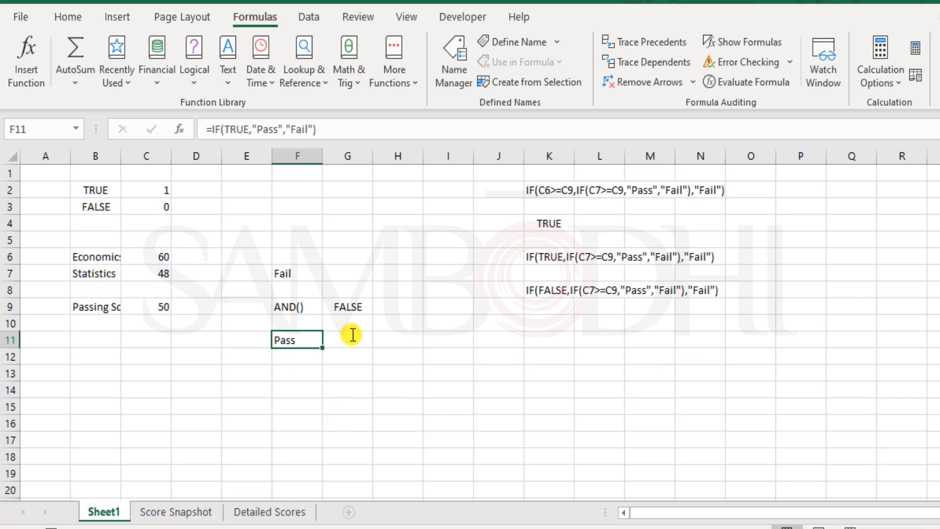
key(F2)
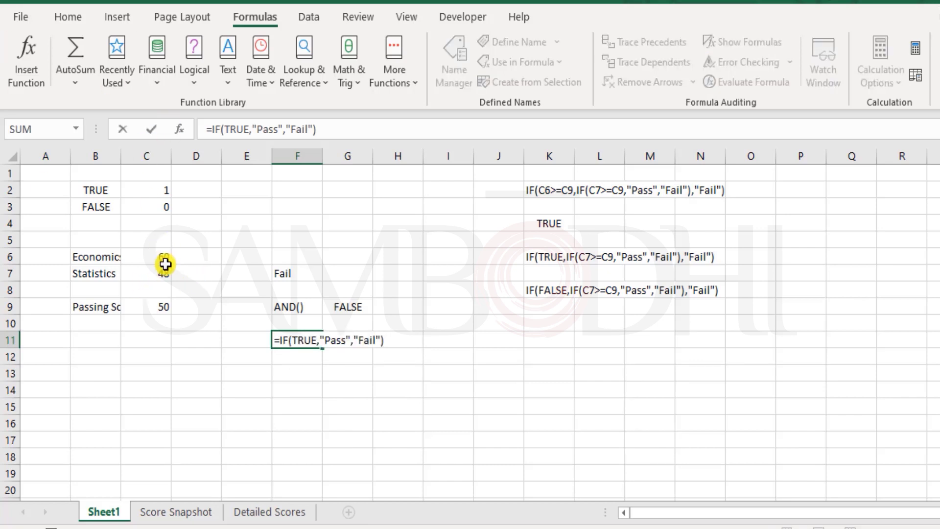
click(313, 342)
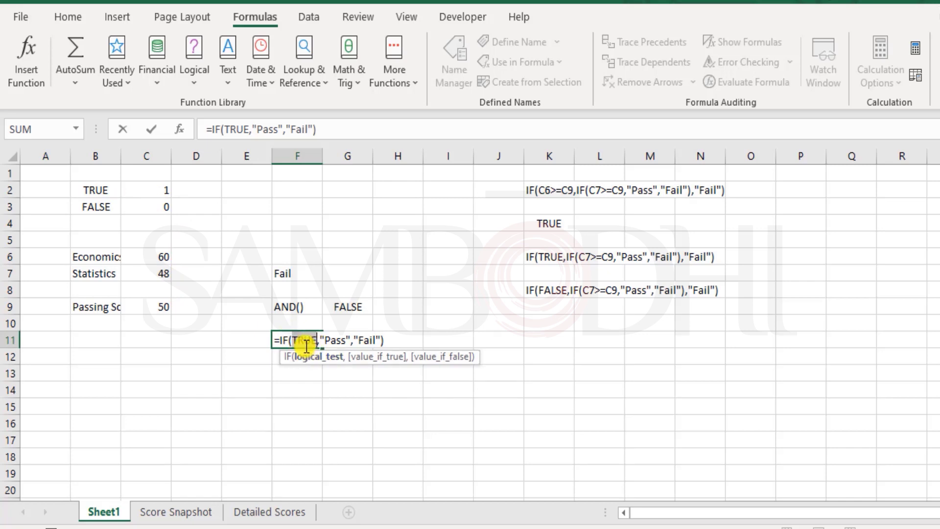
key(Escape)
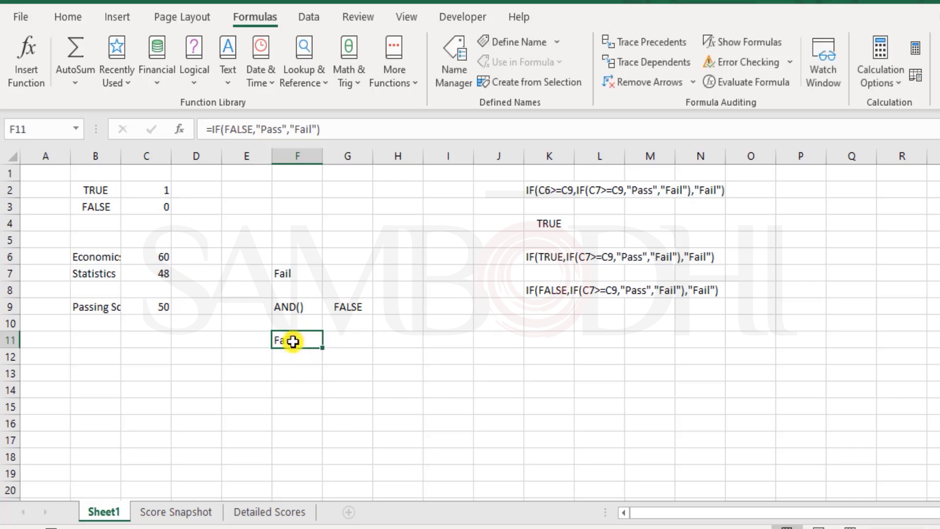
double_click(302, 342)
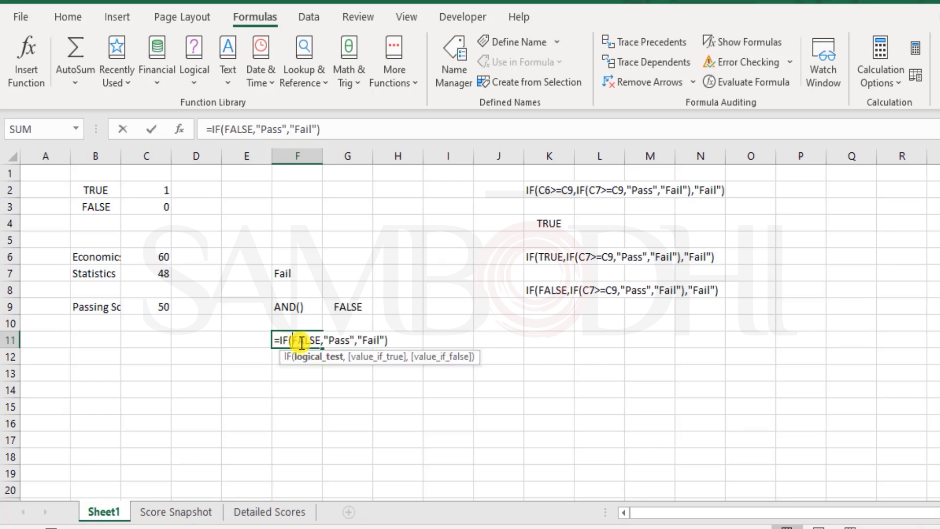
key(Escape)
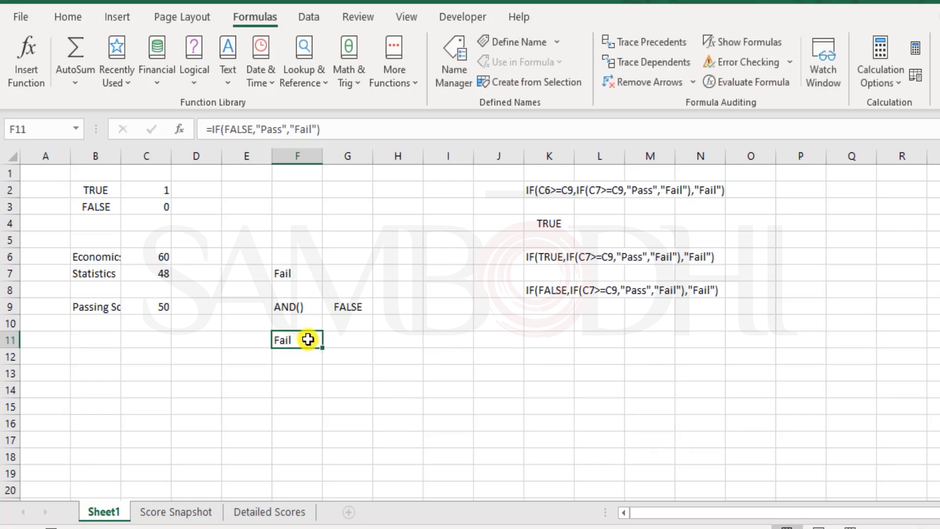
key(ctrl+z)
double_click(307, 340)
drag(304, 339, 395, 340)
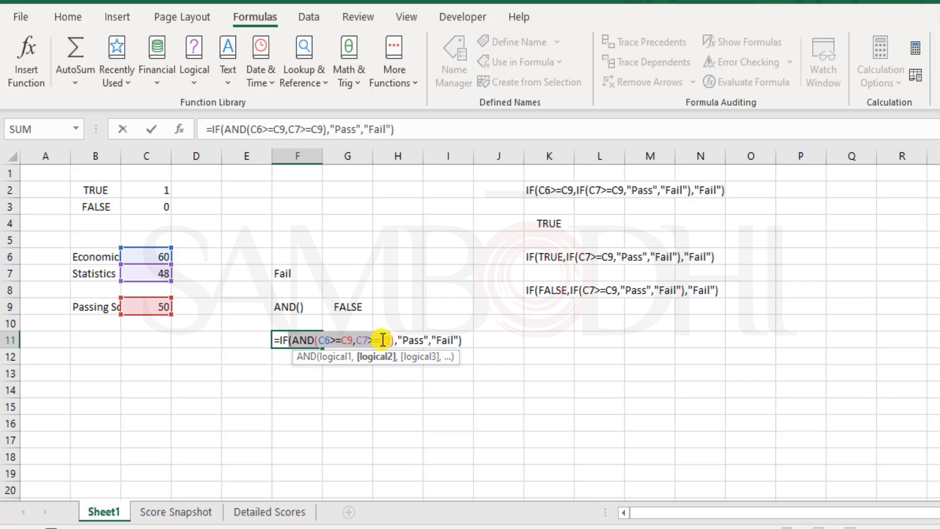
- Commit the F11 formula and type the label OR() in F13
key(Return)
key(Return)
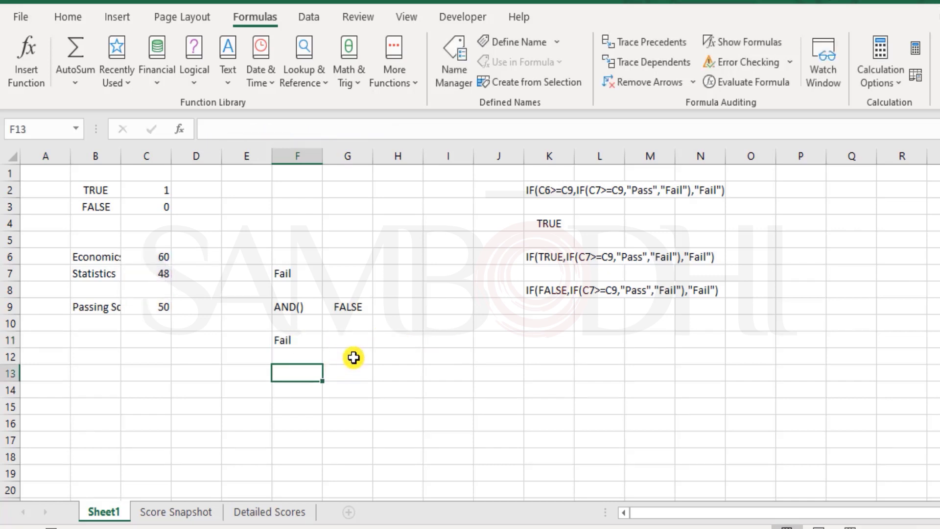
text(OR)
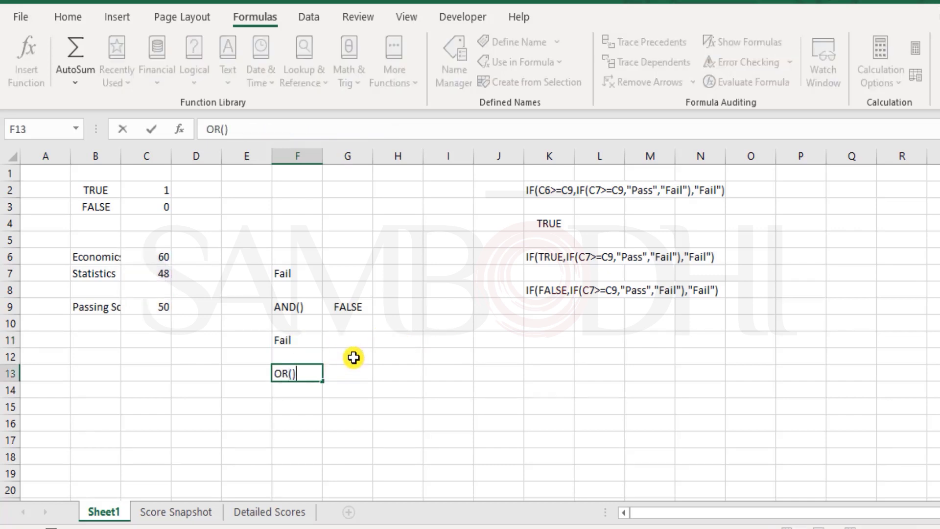
text(())
key(Return)
key(Up)
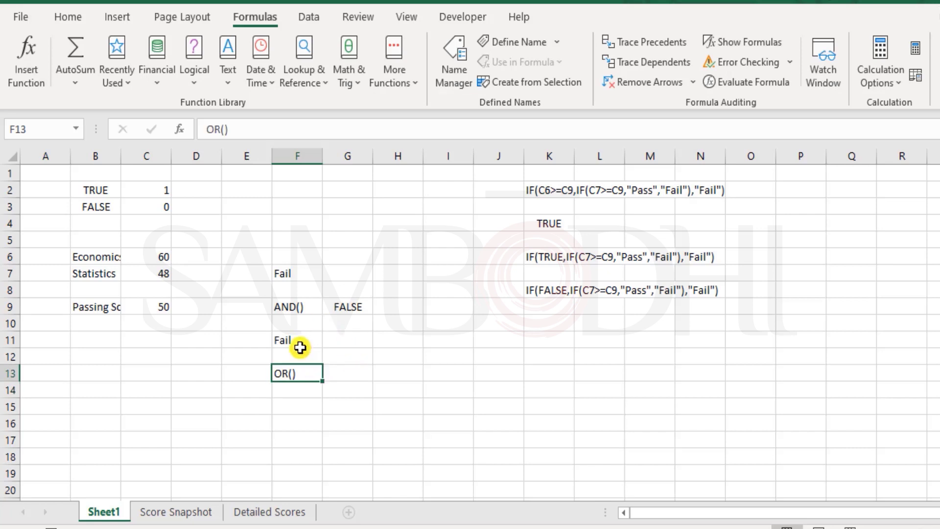
- Select the scores in C6 and C7, then select empty cell F15 for a new formula
click(158, 255)
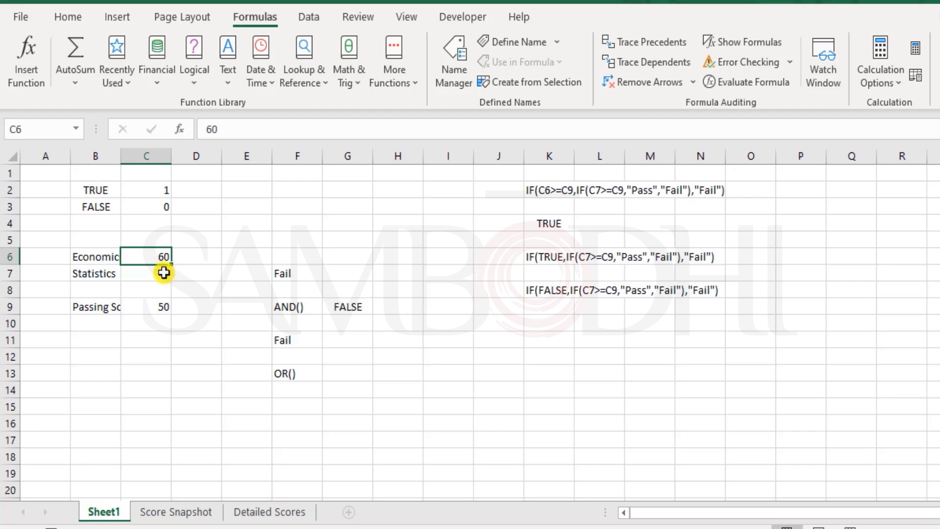
click(164, 271)
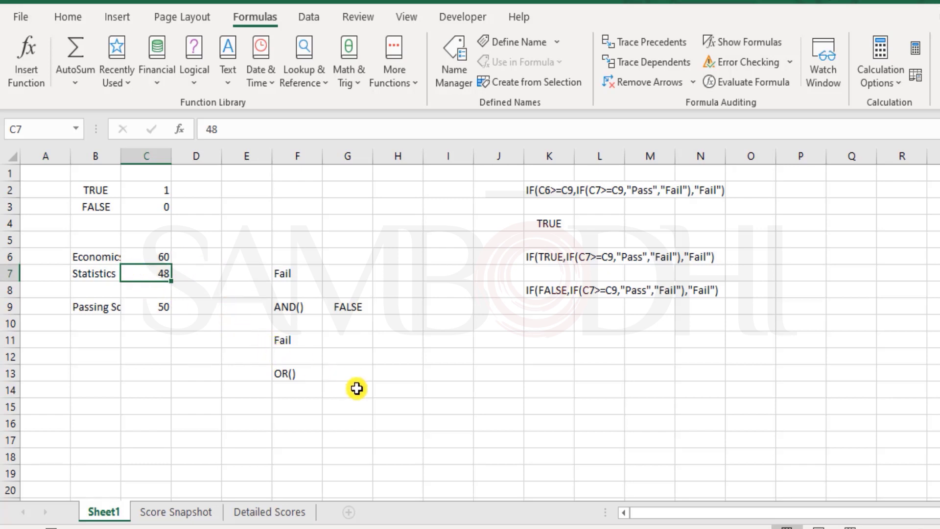
click(309, 405)
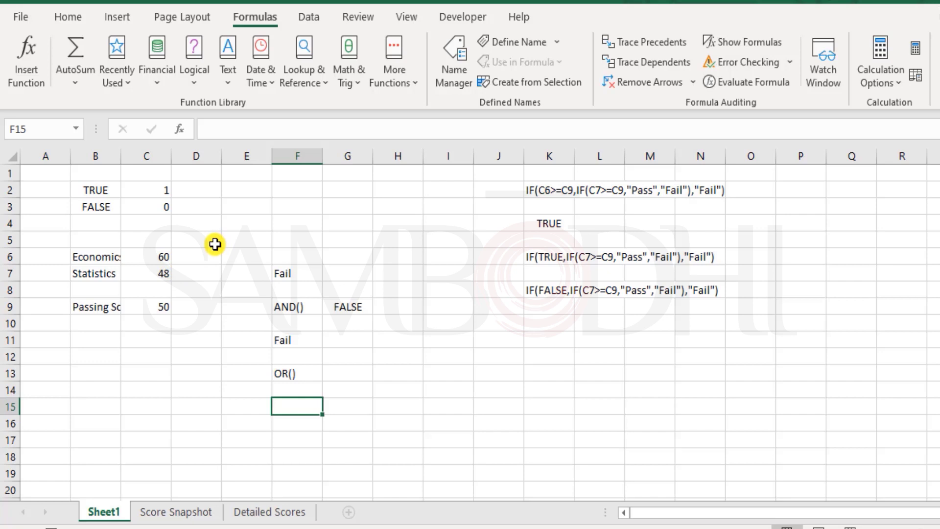
click(144, 270)
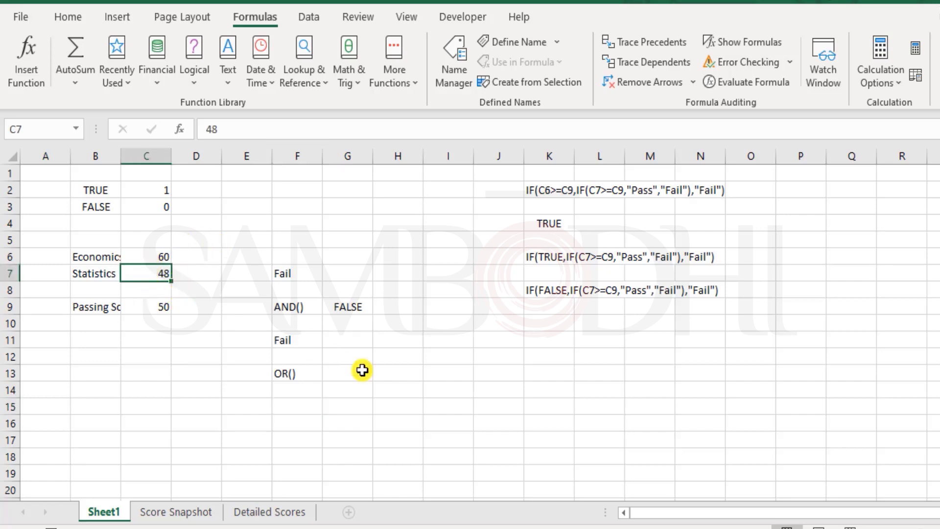
click(307, 402)
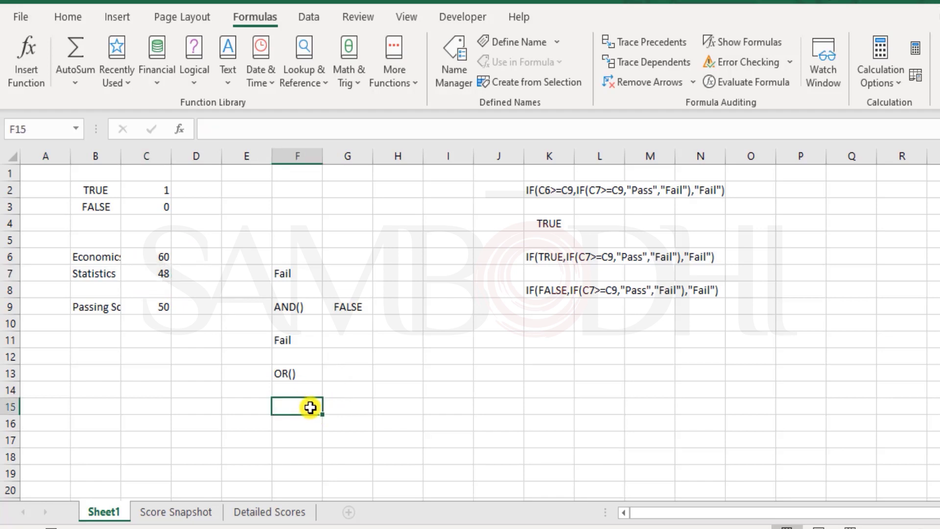
- Enter =OR(C6>=C9,C7>=C9) in F15, comparing both scores to C9; it returns TRUE
text(=)
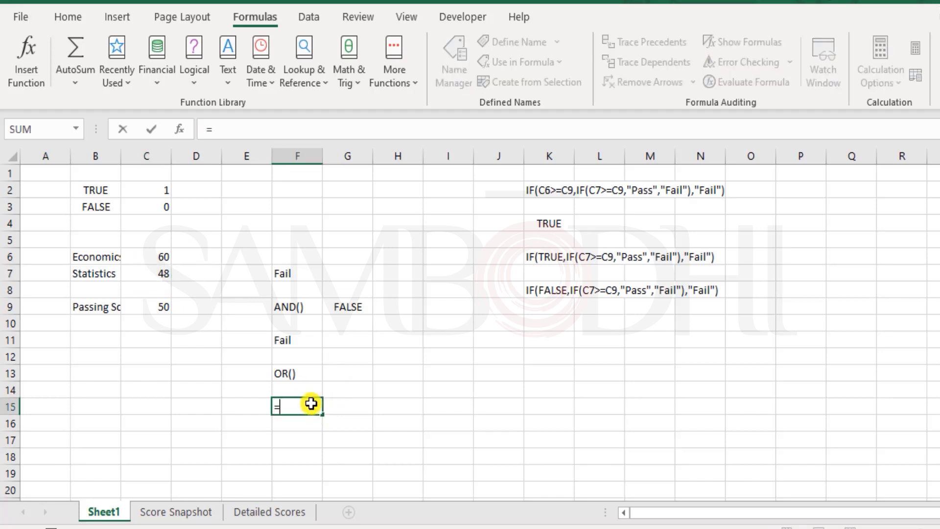
text(or)
key(Tab)
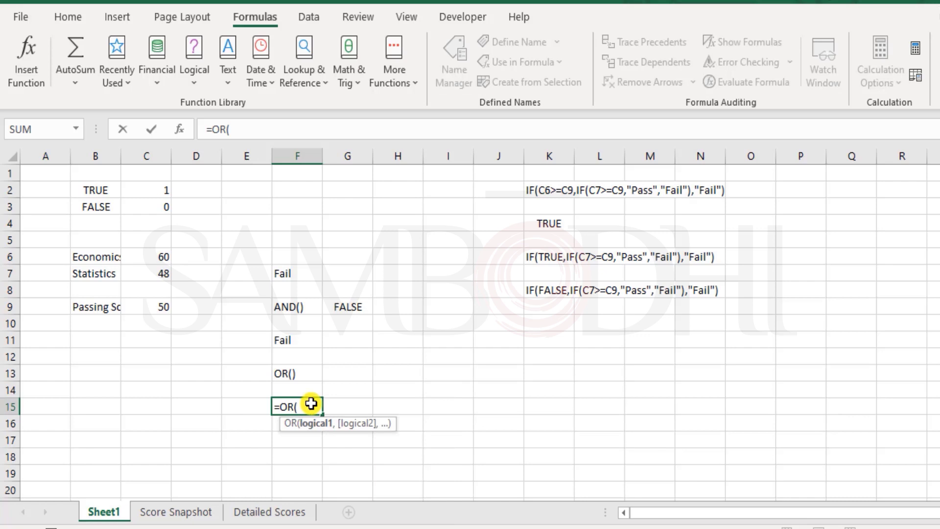
click(157, 260)
text(>=)
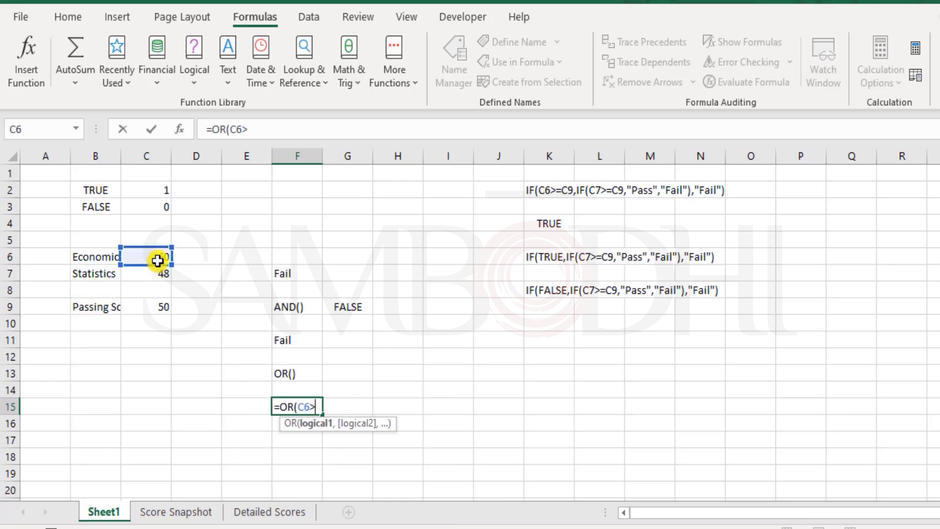
click(146, 309)
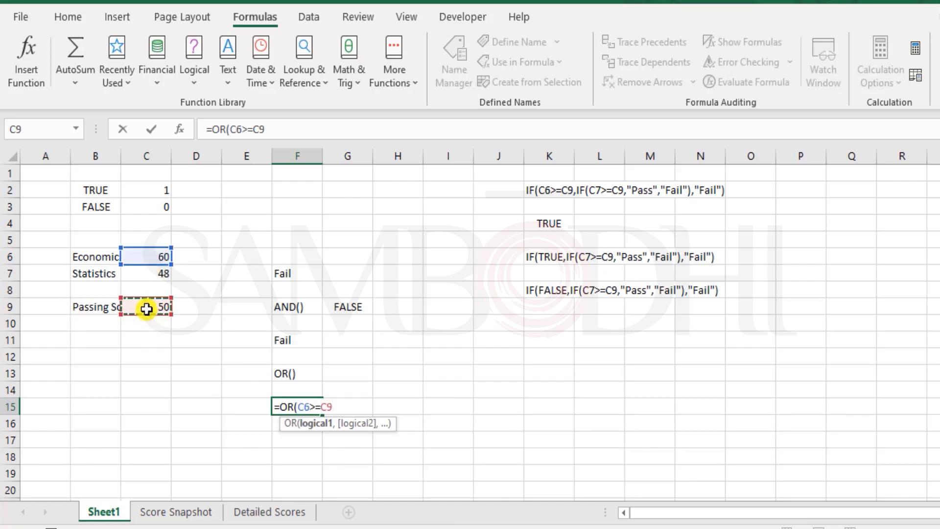
text(,)
click(155, 273)
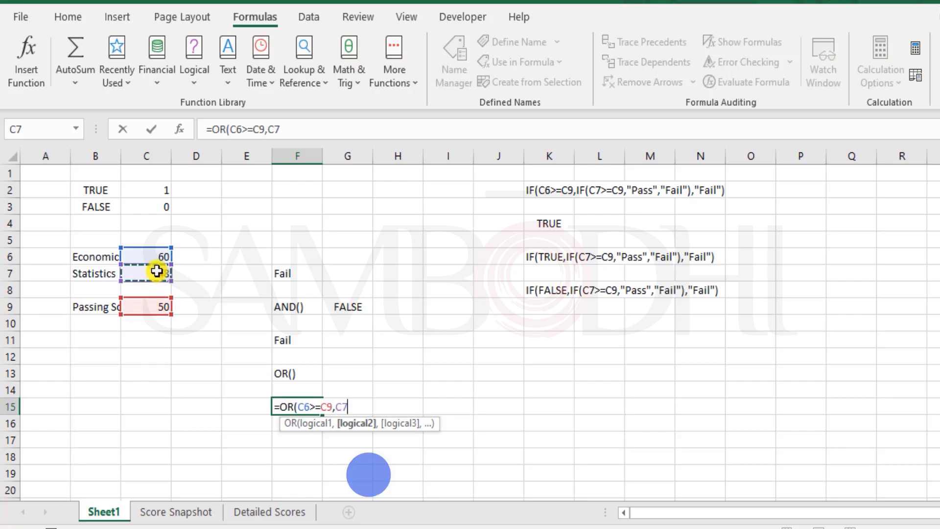
text(>=)
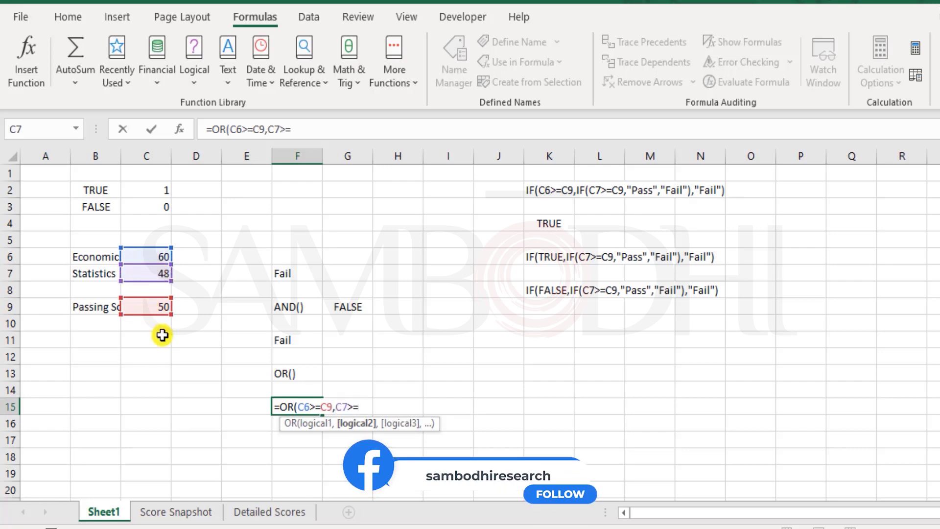
click(150, 307)
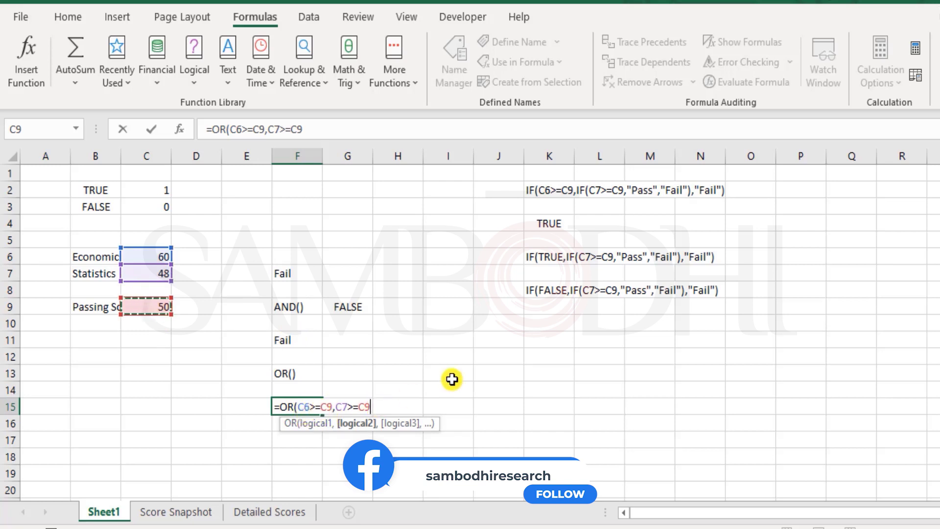
text())
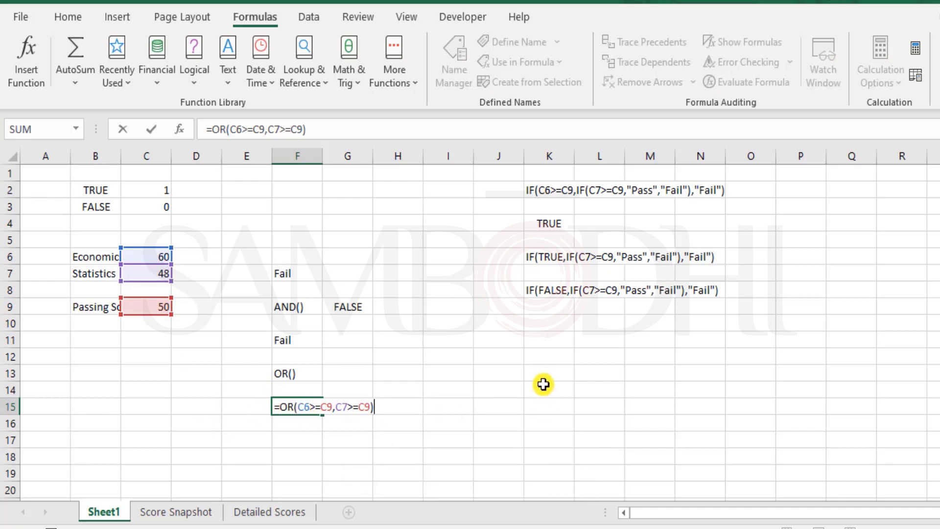
key(Return)
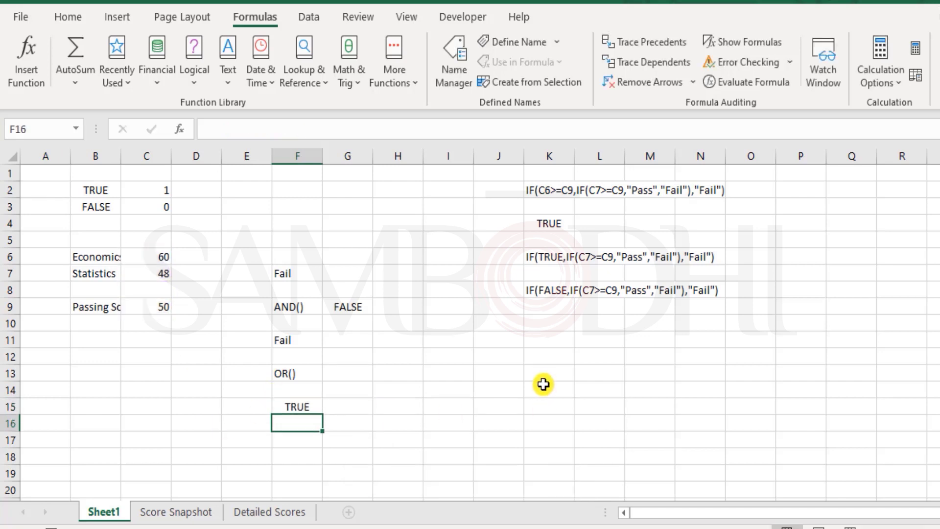
click(311, 408)
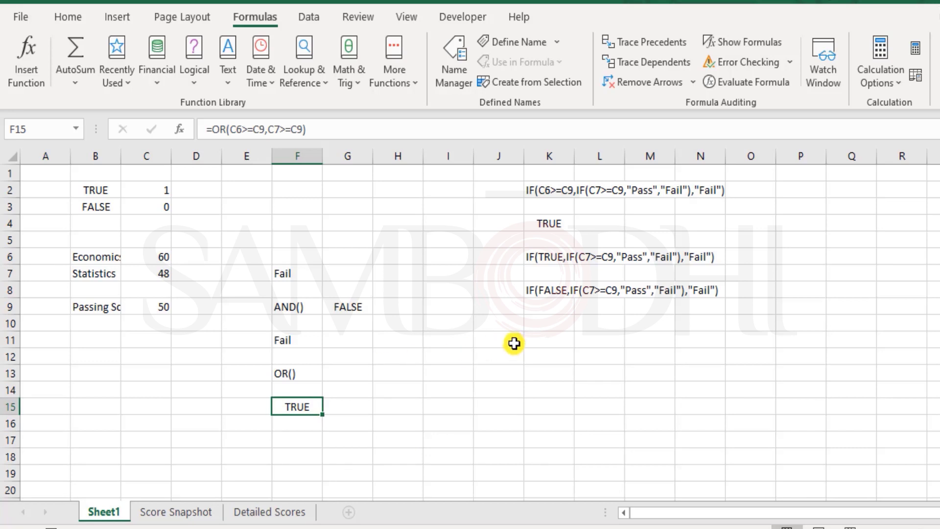
- Type AND() in K11 and 'returns TRUE only when ALL conditions are TURE' in L11
click(552, 342)
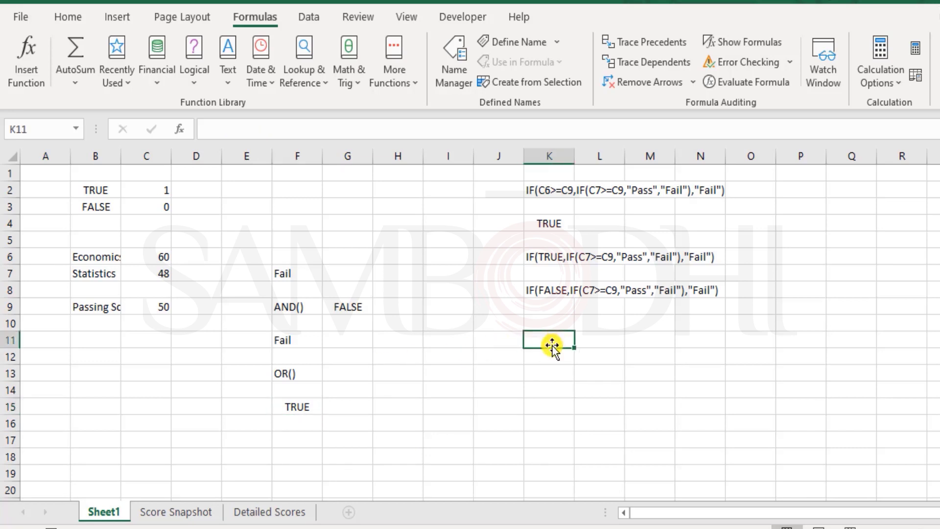
text(AND())
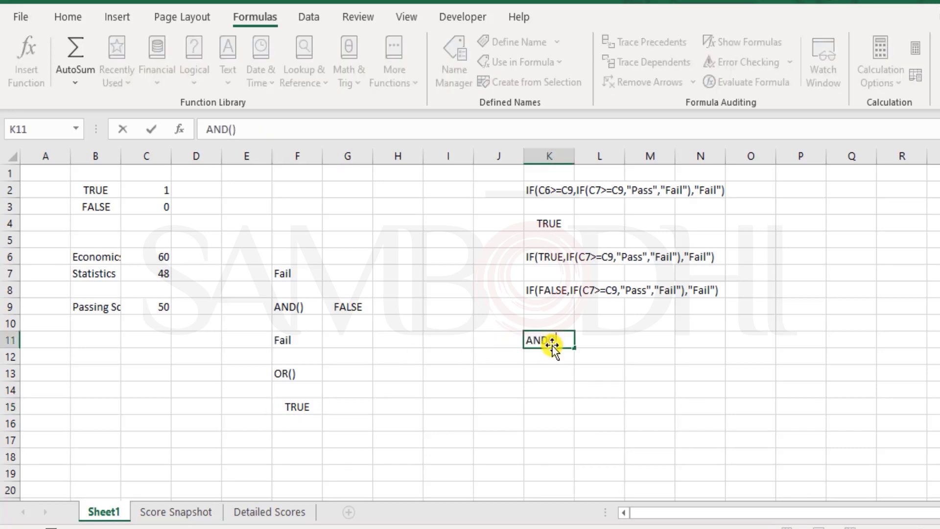
key(Tab)
text(returns )
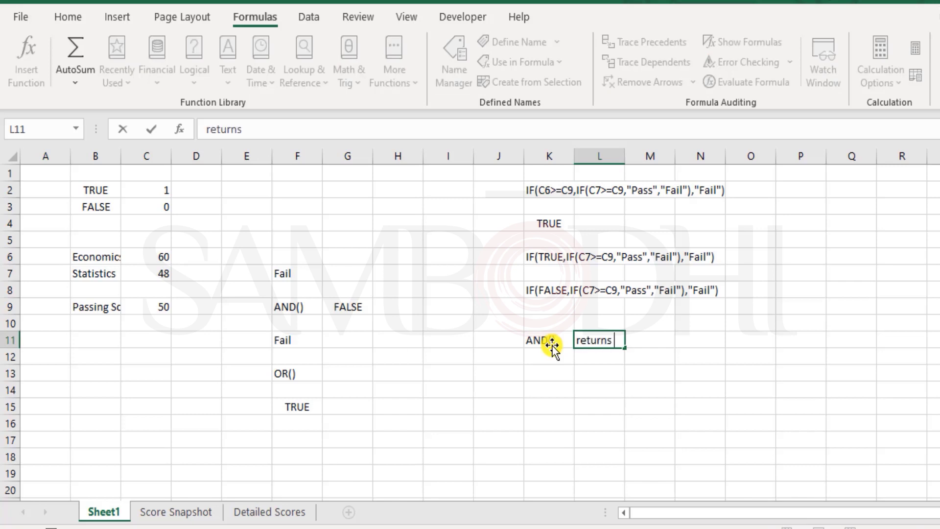
text(TRUE o)
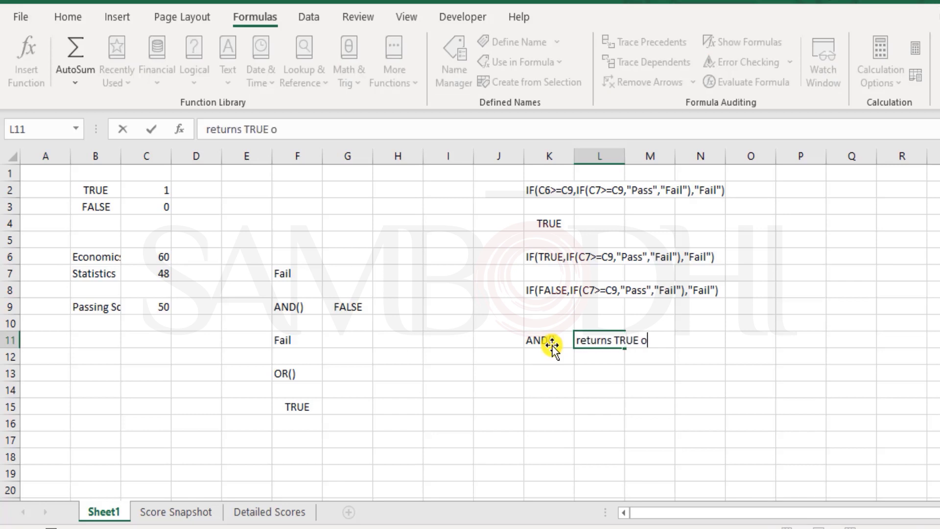
text(nly when )
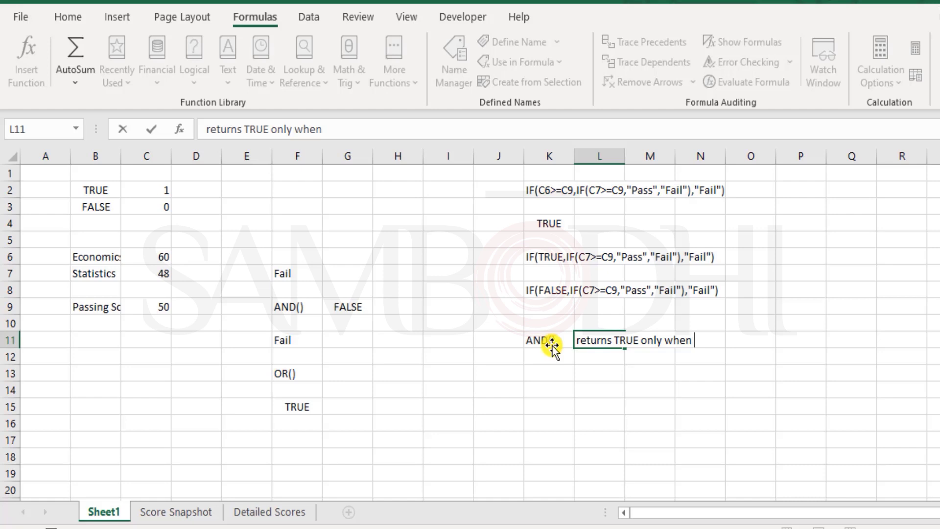
text(ALL conditions a)
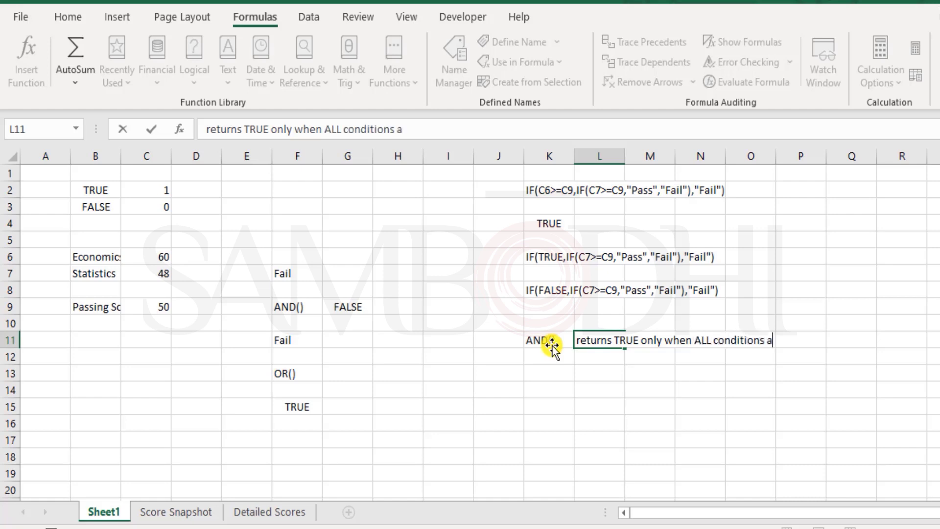
text(re TURE)
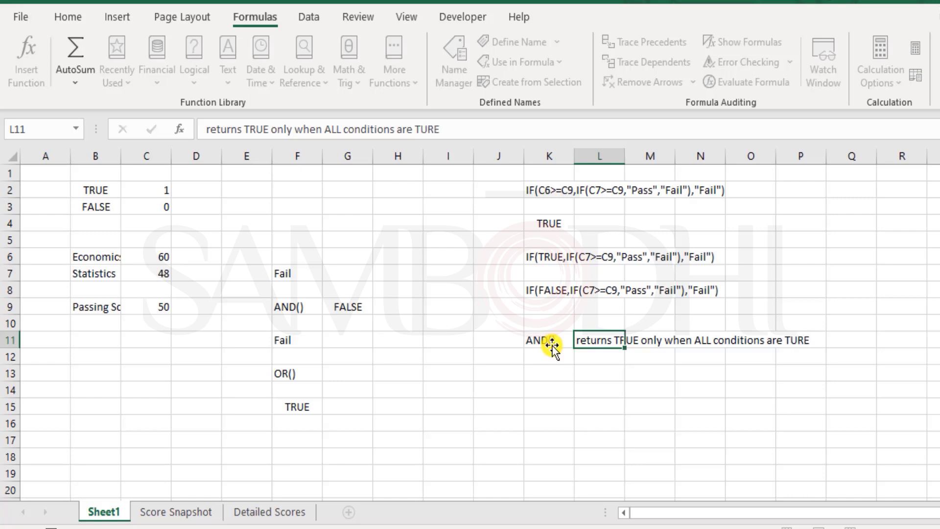
key(Return)
- Correct TURE to TRUE in L11, then add 'returns FALSE if there is atleast 1 FALSE condition' in L12
click(552, 345)
key(Right)
key(F2)
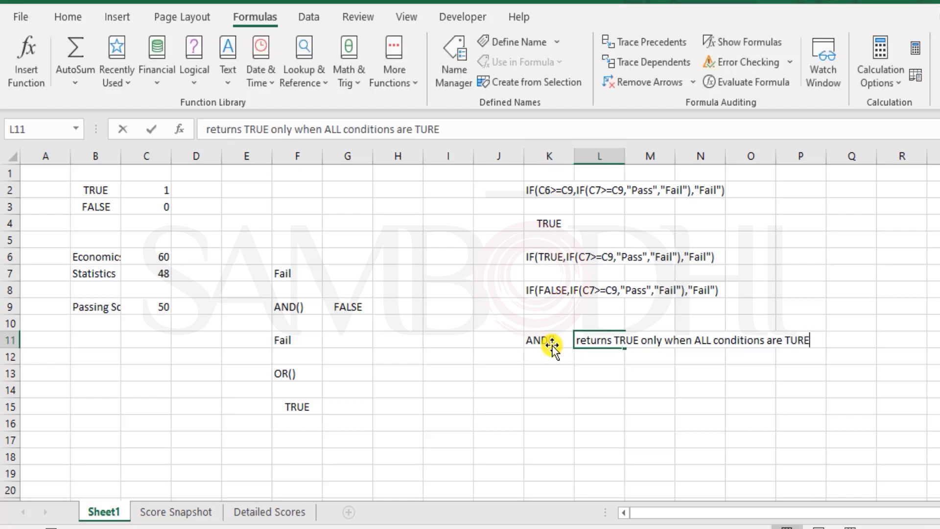
key(BackSpace)
key(BackSpace)
key(BackSpace)
text(RUE)
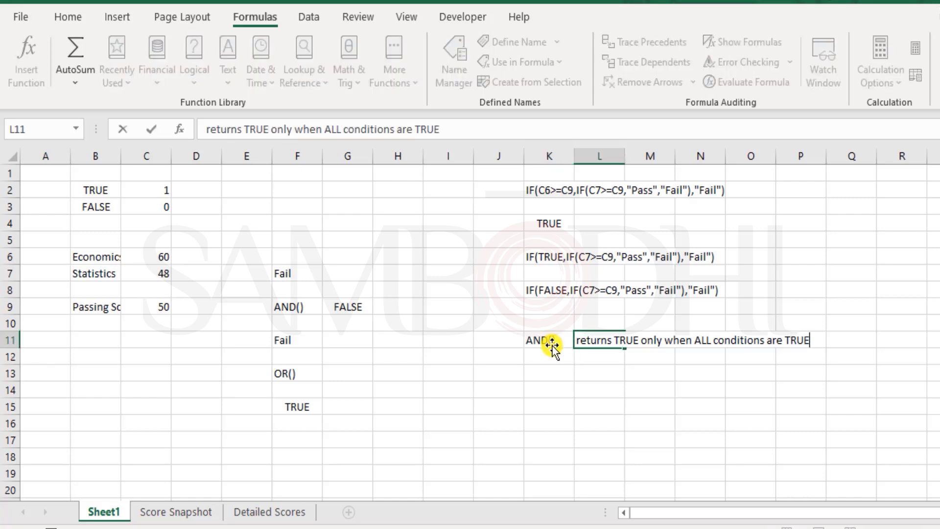
key(Return)
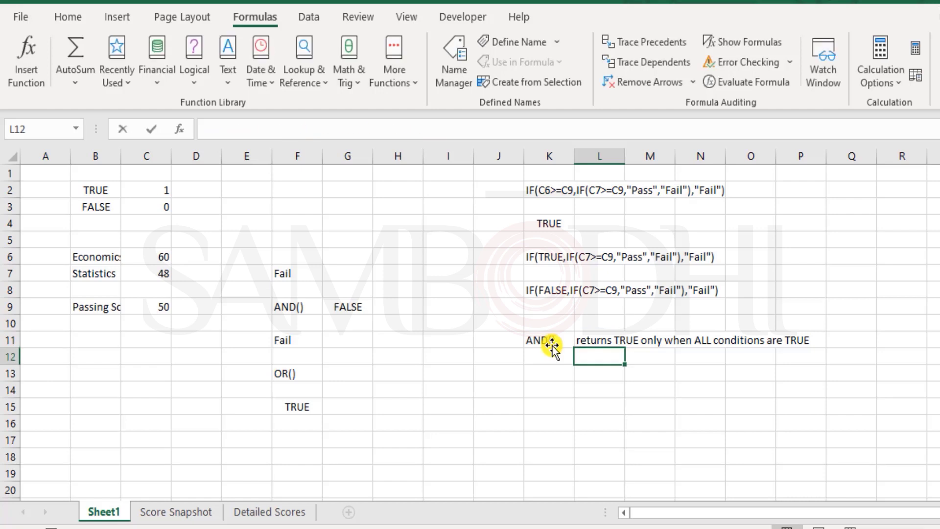
text(returns FA)
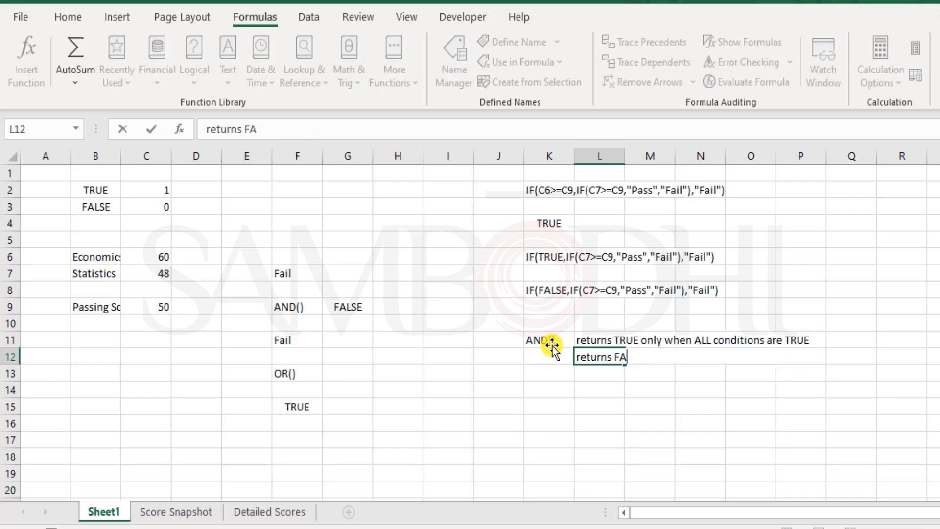
text(LSE if there is)
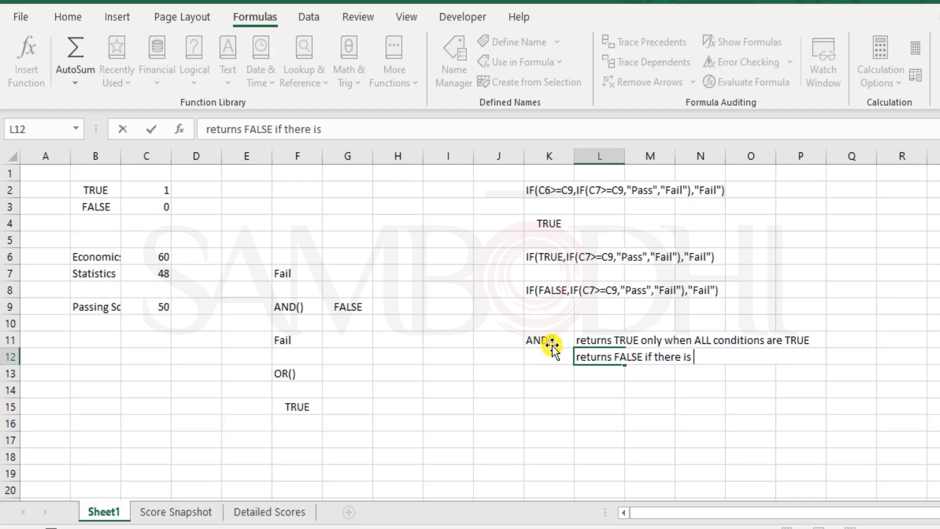
text( atleast)
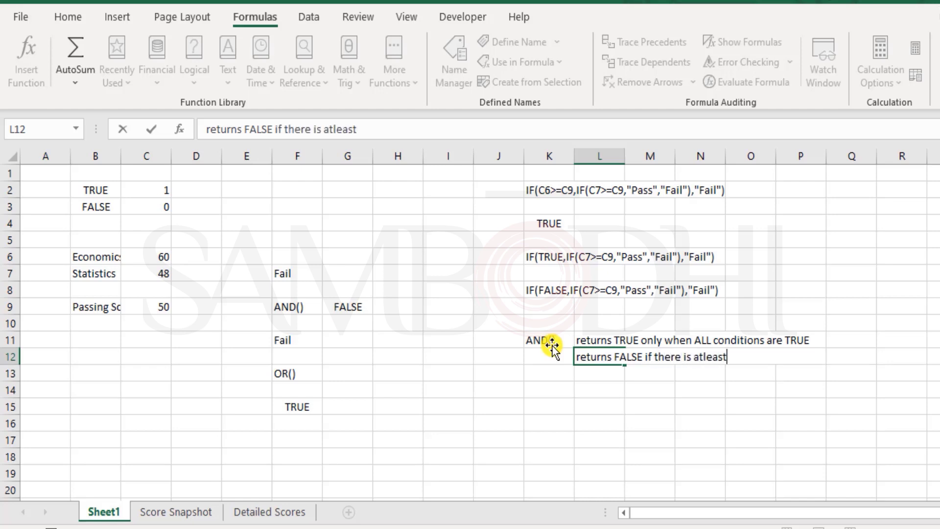
text( 1 FALSE con)
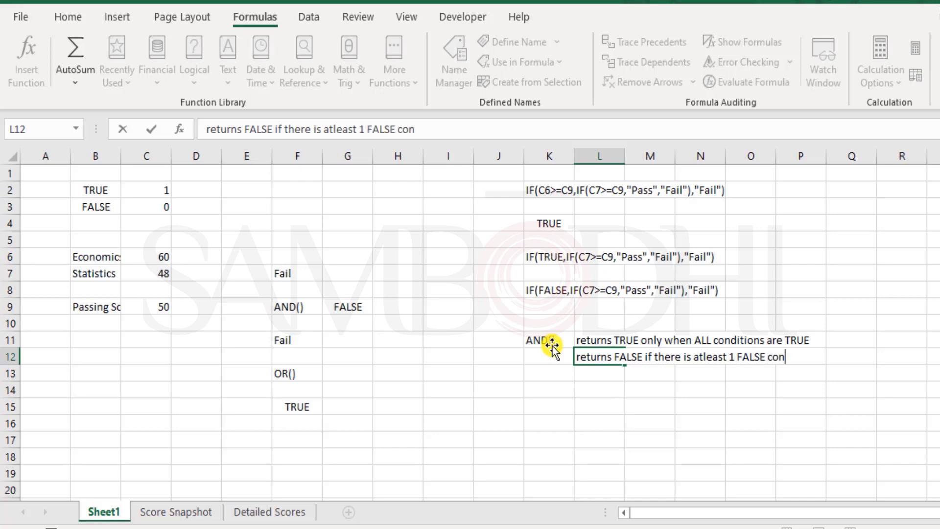
text(dition)
key(Return)
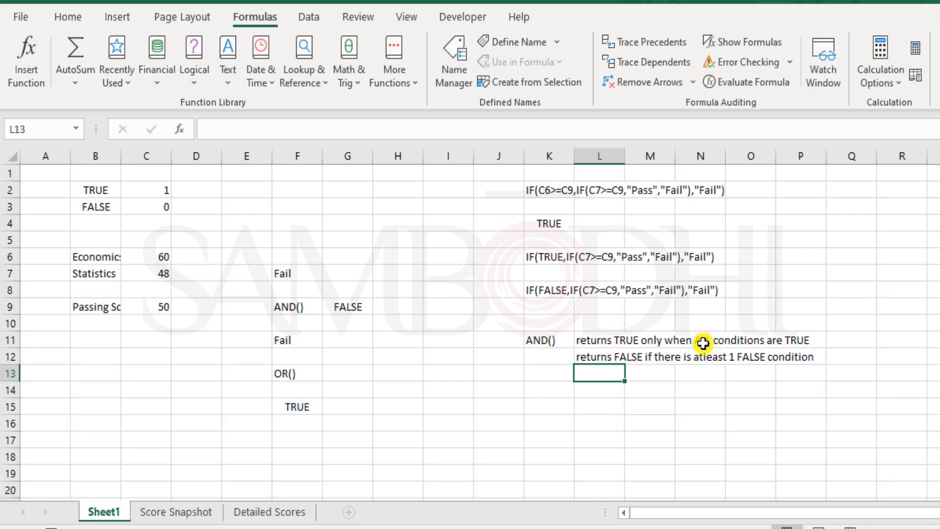
click(603, 342)
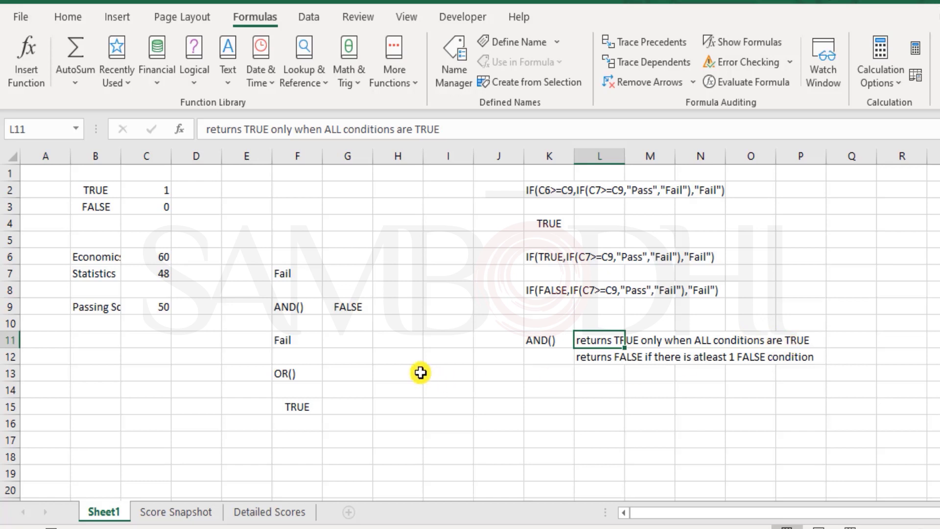
click(299, 338)
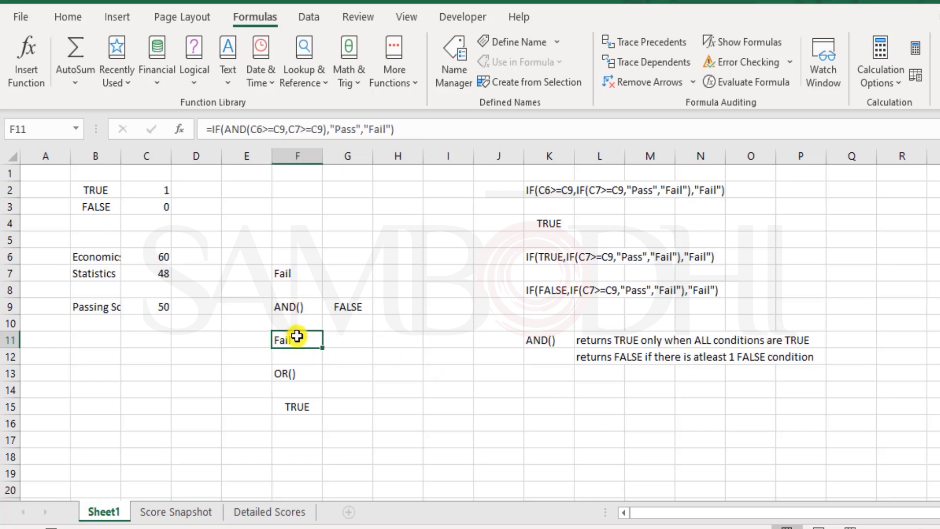
double_click(299, 338)
drag(318, 338, 383, 336)
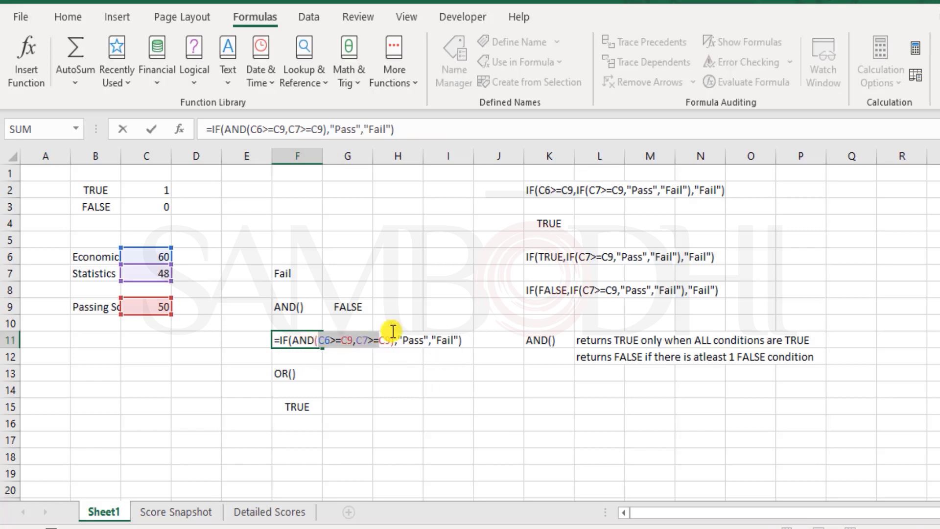
key(Escape)
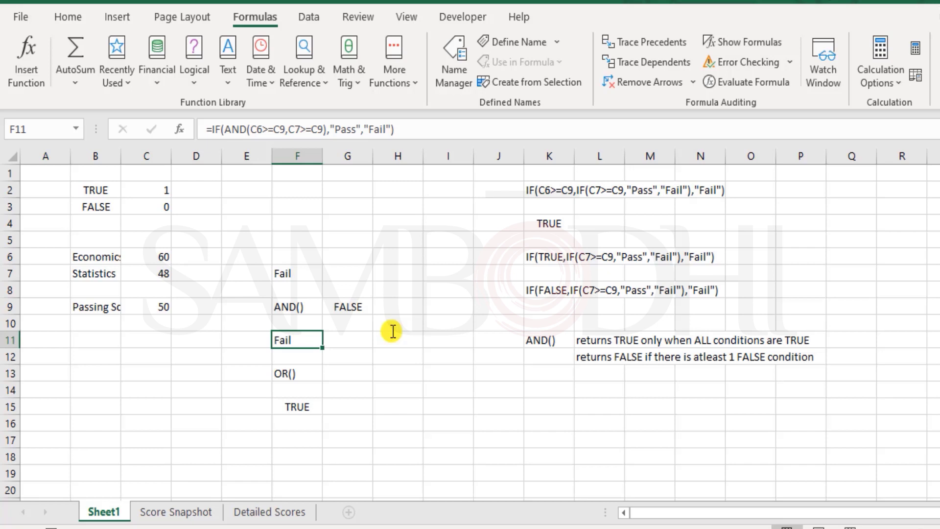
click(607, 359)
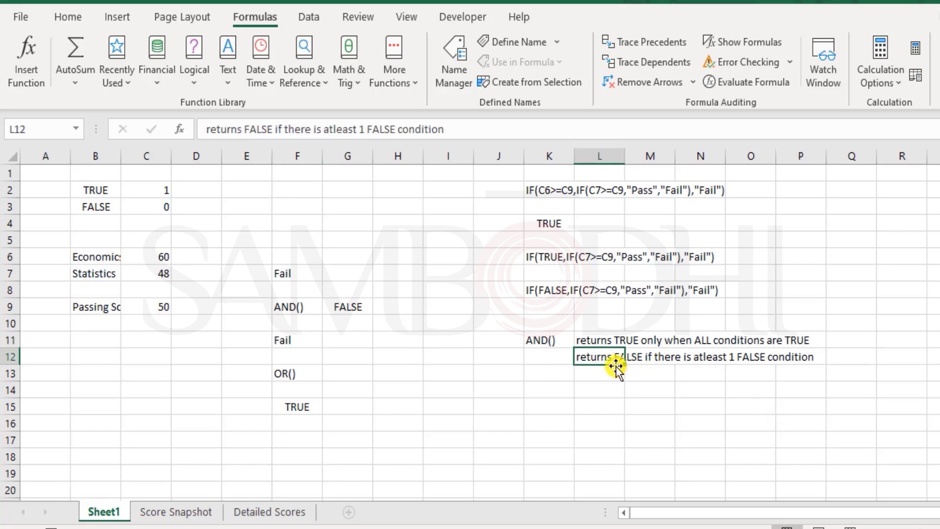
click(545, 342)
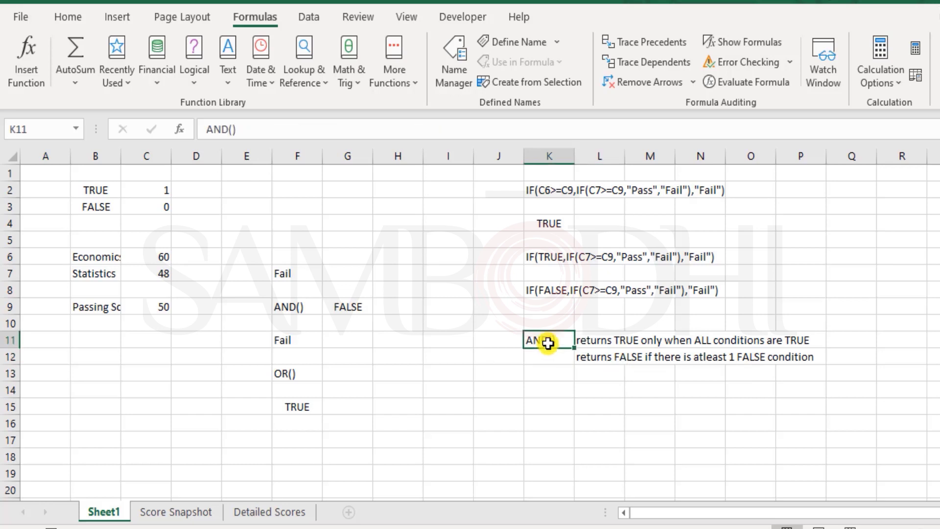
click(614, 359)
- Type OR() in K14 and 'returns TRUE when there is at least 1 TRUE condition' in L14
click(574, 391)
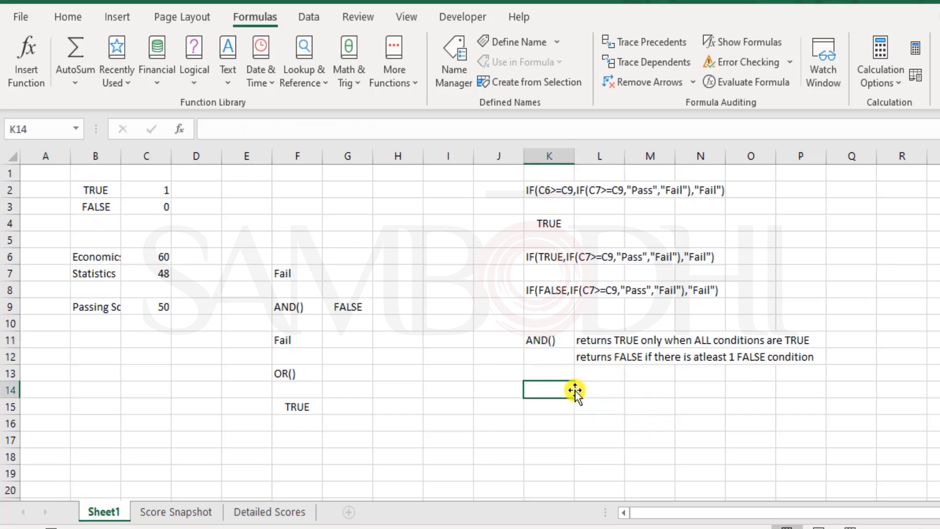
text(OR())
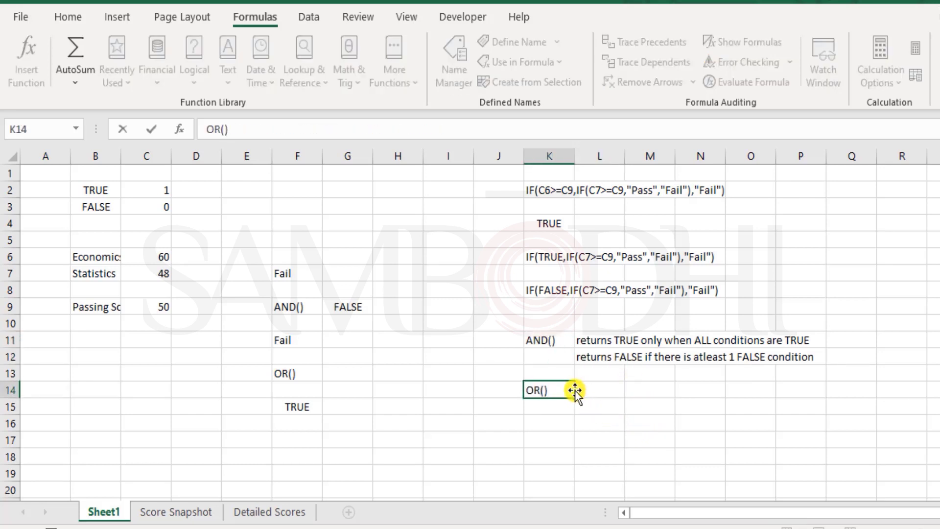
key(Tab)
text(r)
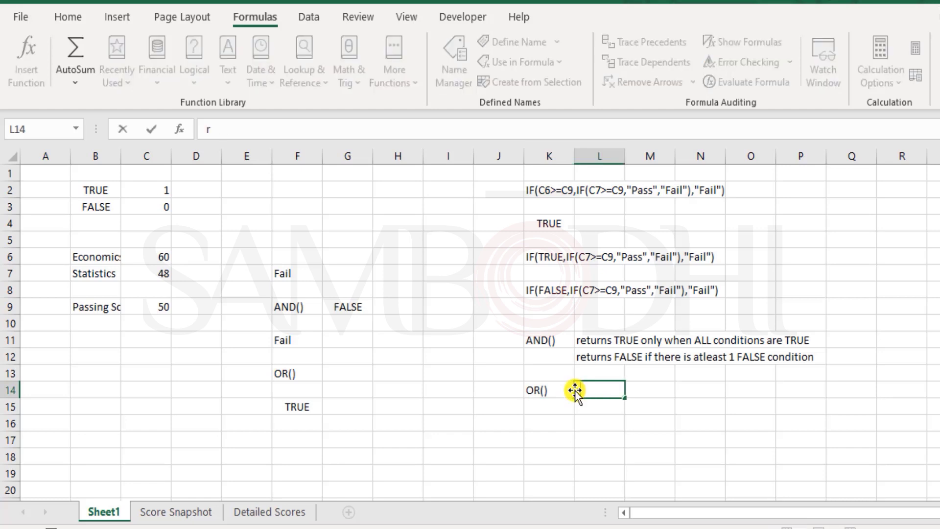
text(eturns TRUE when therei)
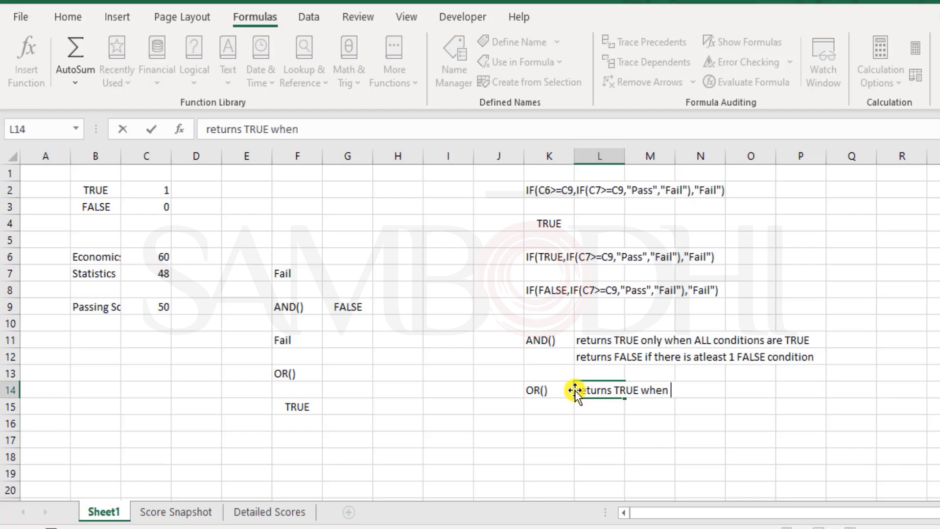
key(BackSpace)
text(is at;ea)
key(BackSpace)
key(BackSpace)
key(BackSpace)
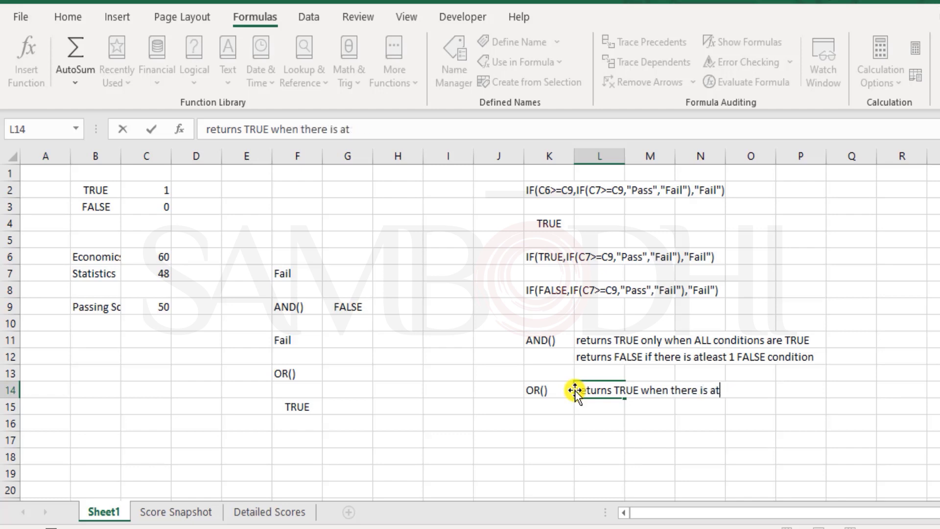
text(least 1 TR)
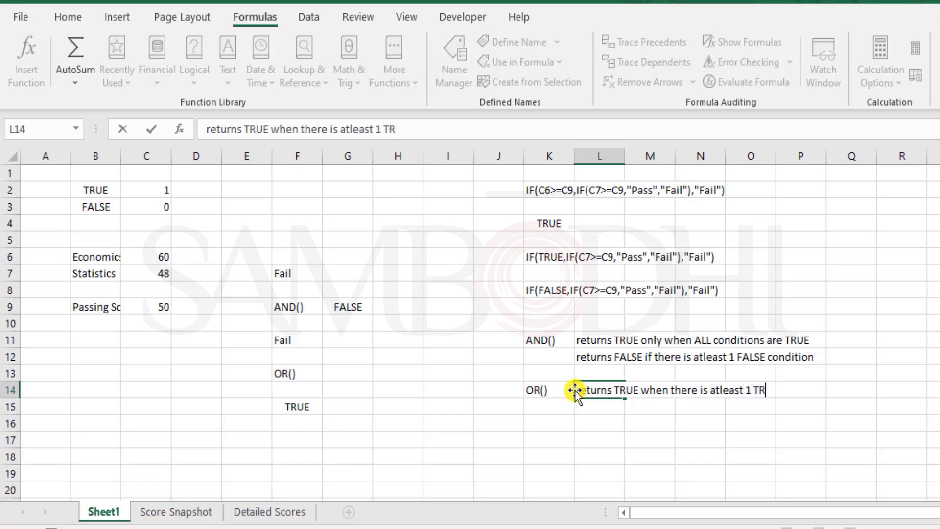
text(UE condition)
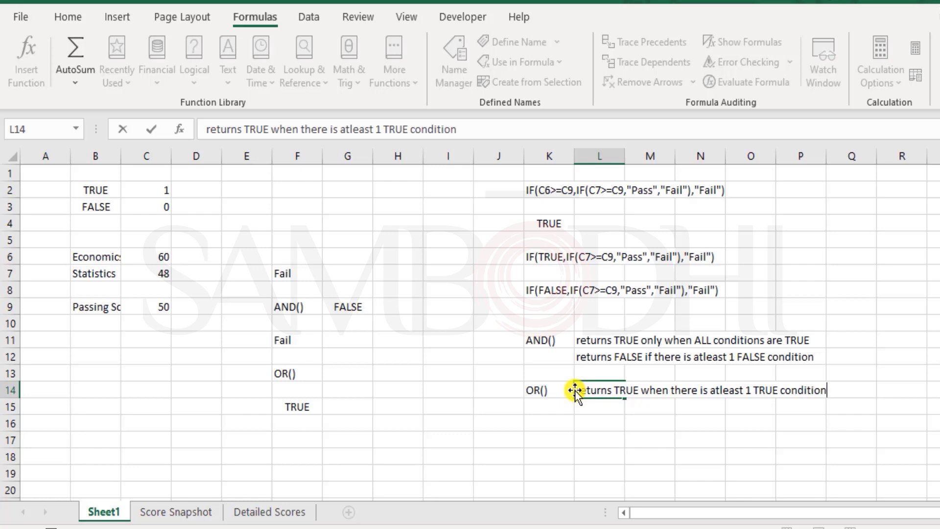
key(Return)
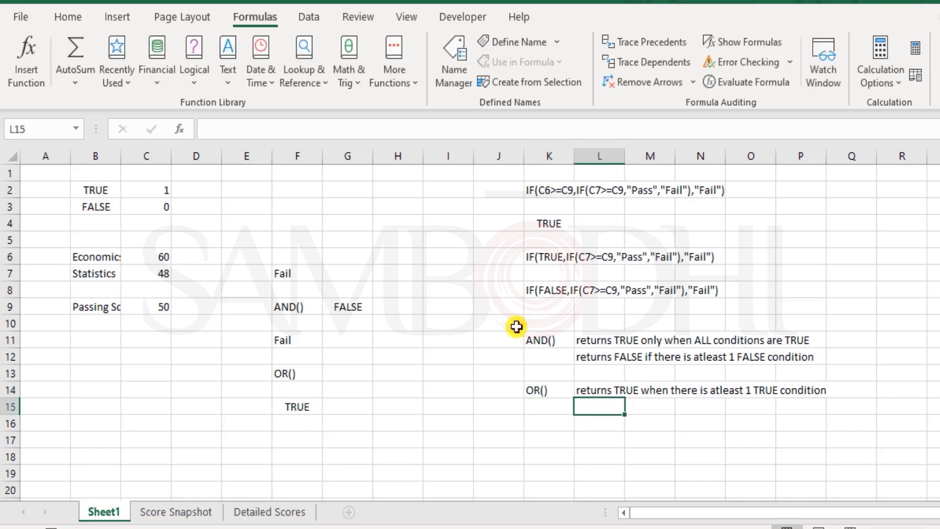
- Add 'returns FALSE only when ALL conditions are FALSE' in L15
text(returns F)
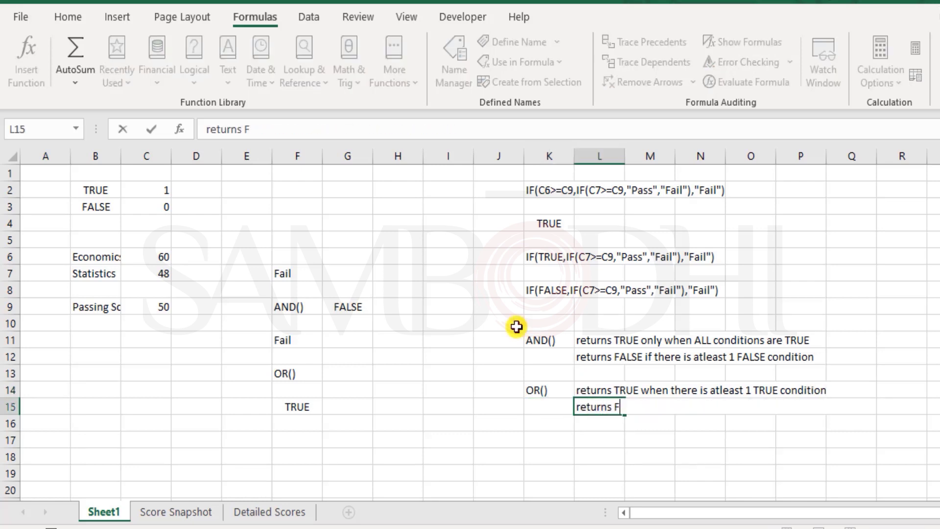
text(ALSE only)
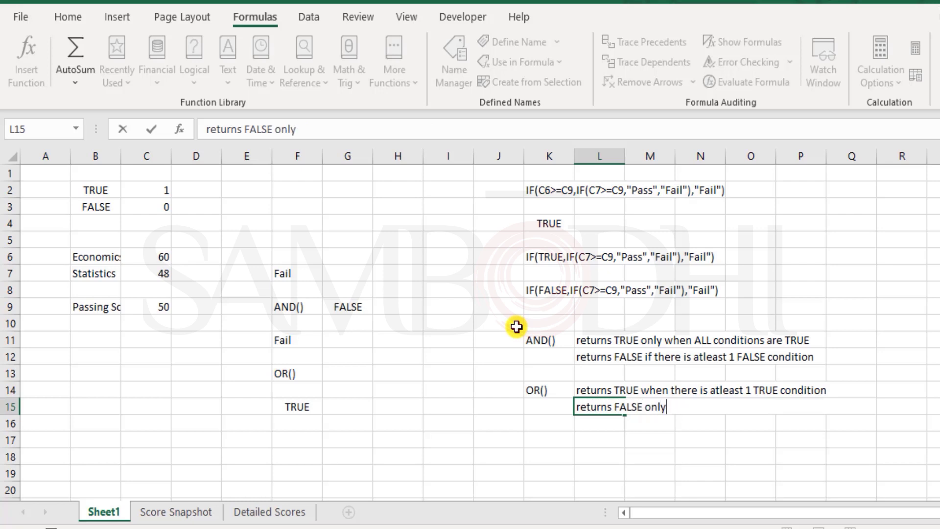
text( when ALL condit)
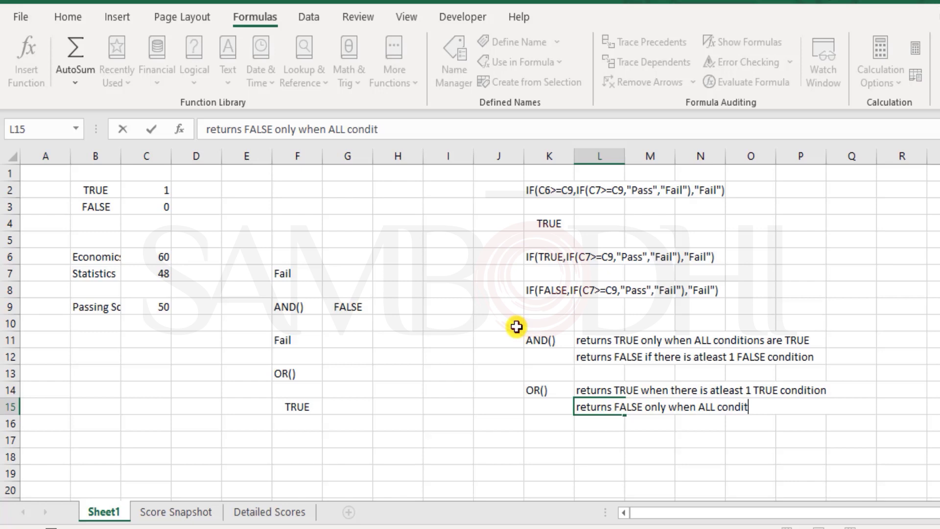
text(ions ar)
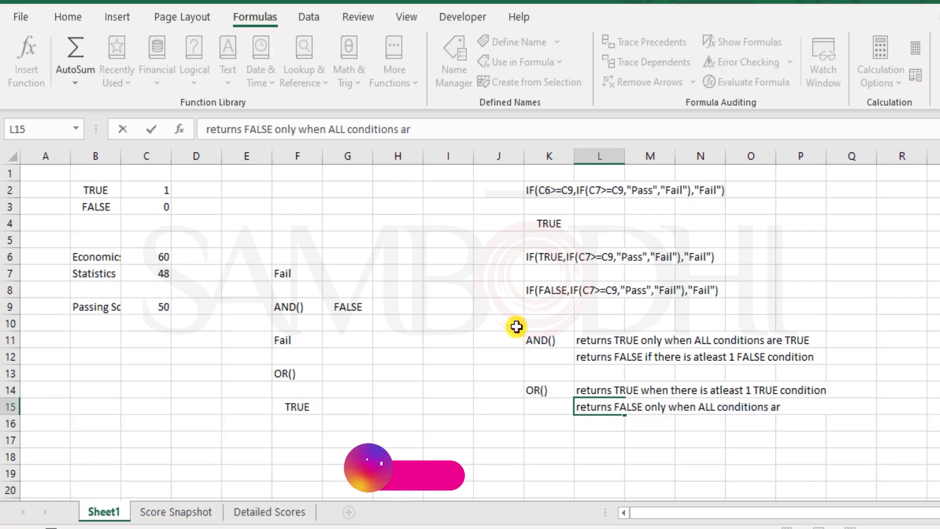
text(e FALSE)
key(Up)
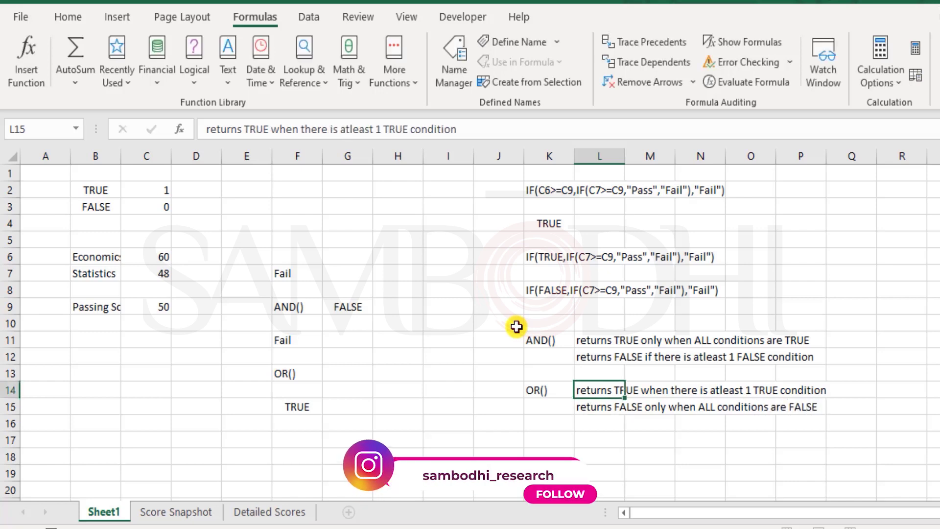
key(Down)
key(Down)
key(Up)
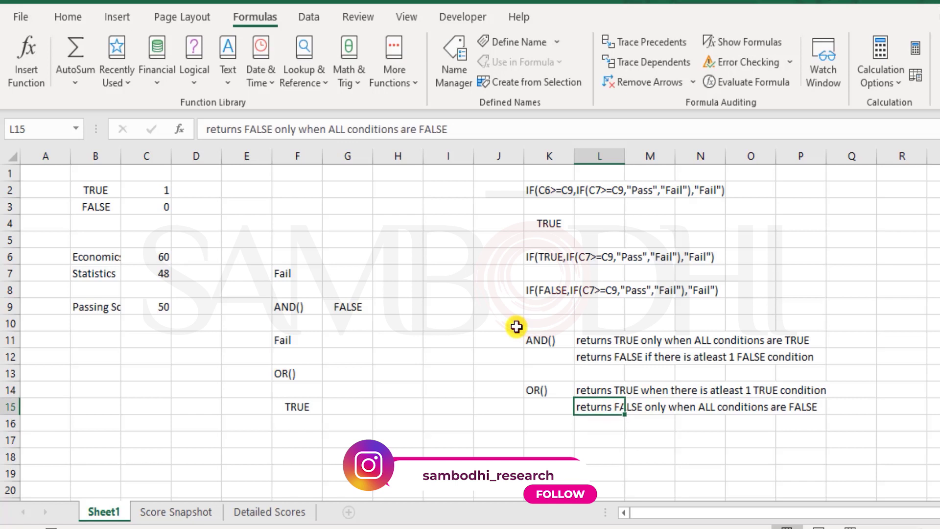
key(Up)
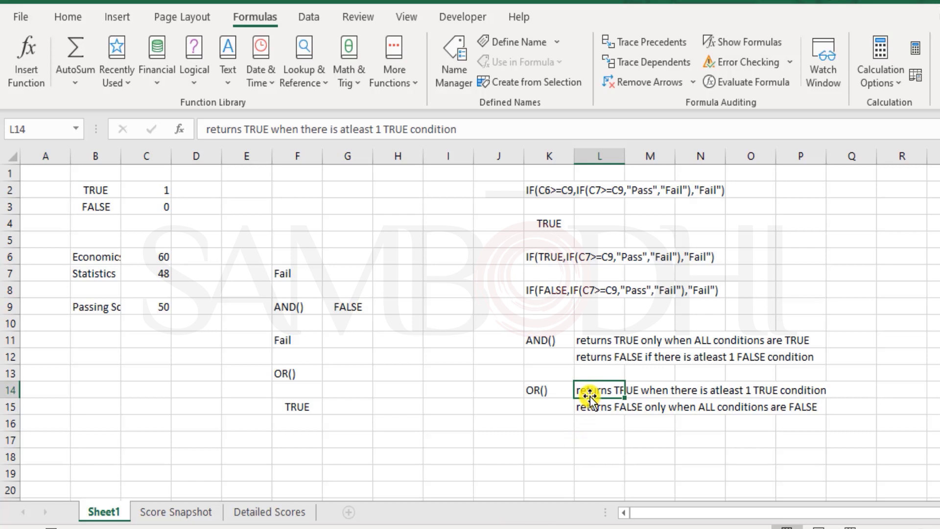
click(551, 390)
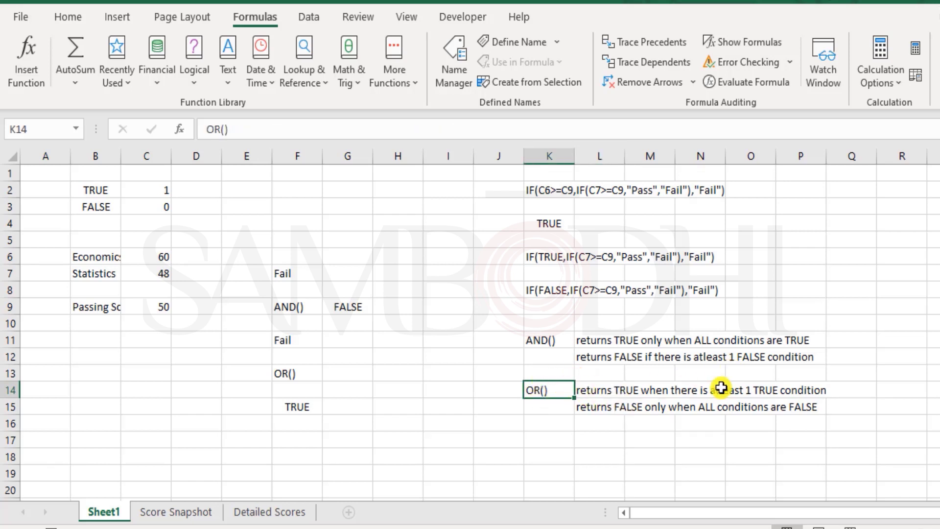
click(596, 414)
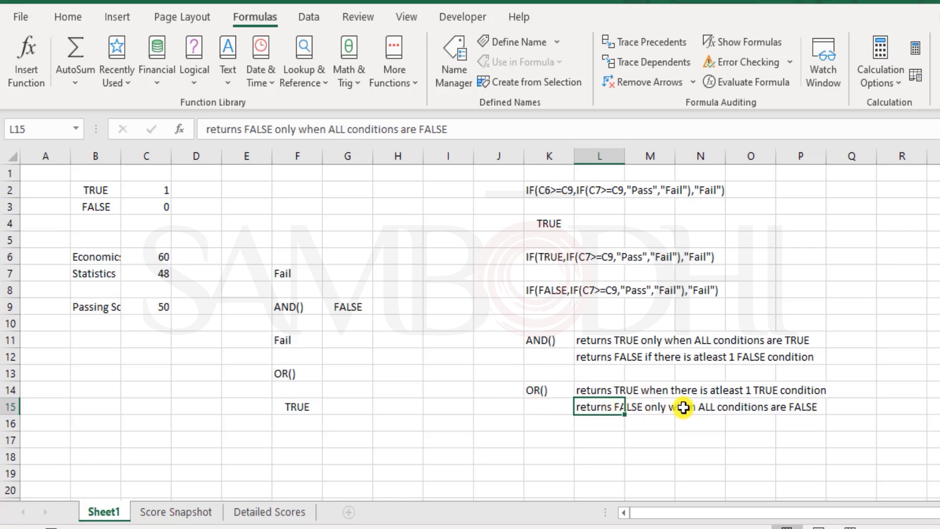
click(561, 344)
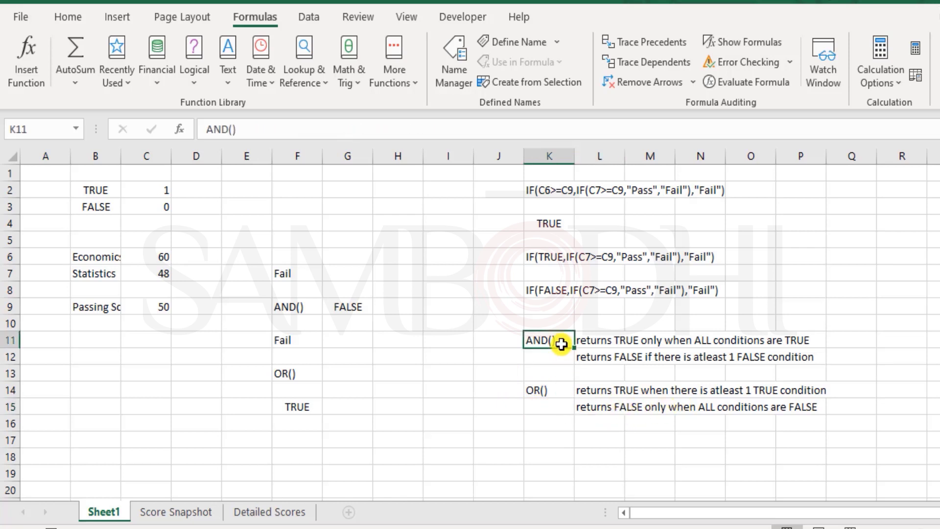
click(609, 340)
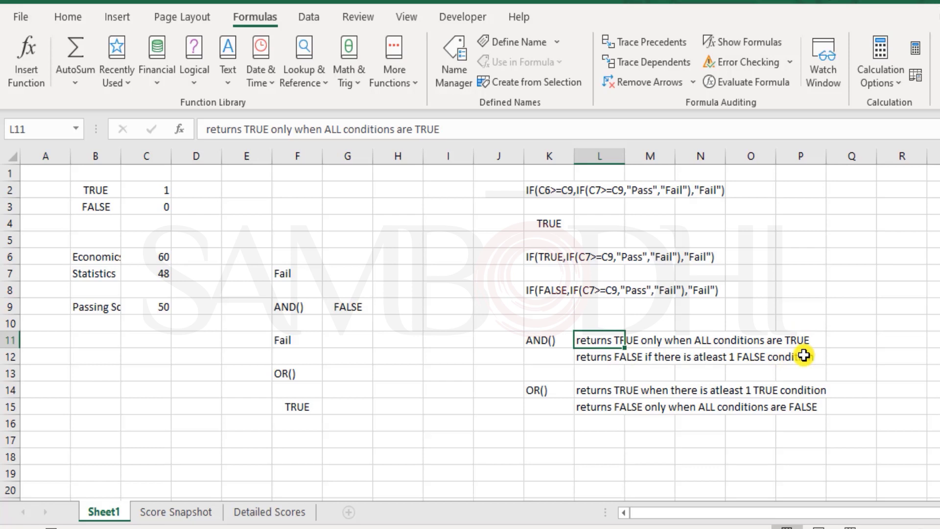
- Type XOR() in K17 and 'returns TRUE when not ALL the conditions are TRUE or FALSE' in L17
click(539, 442)
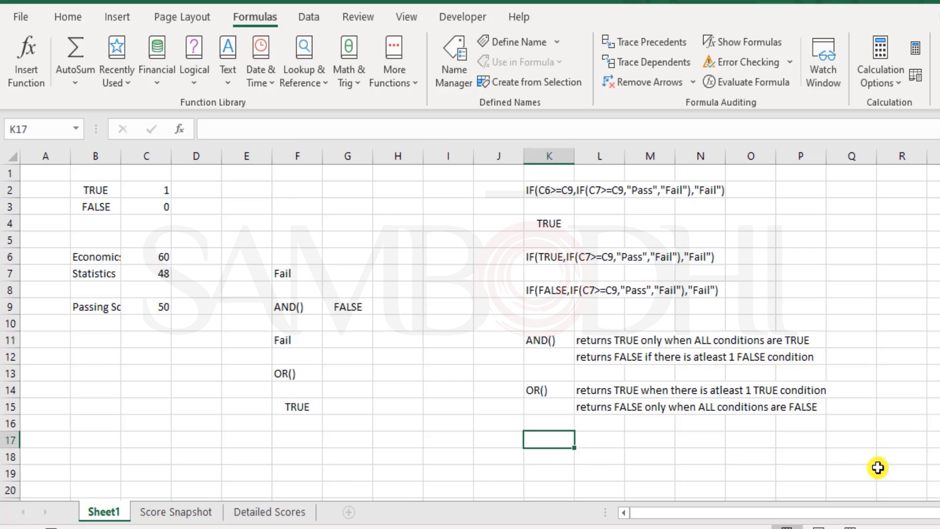
text(XOR())
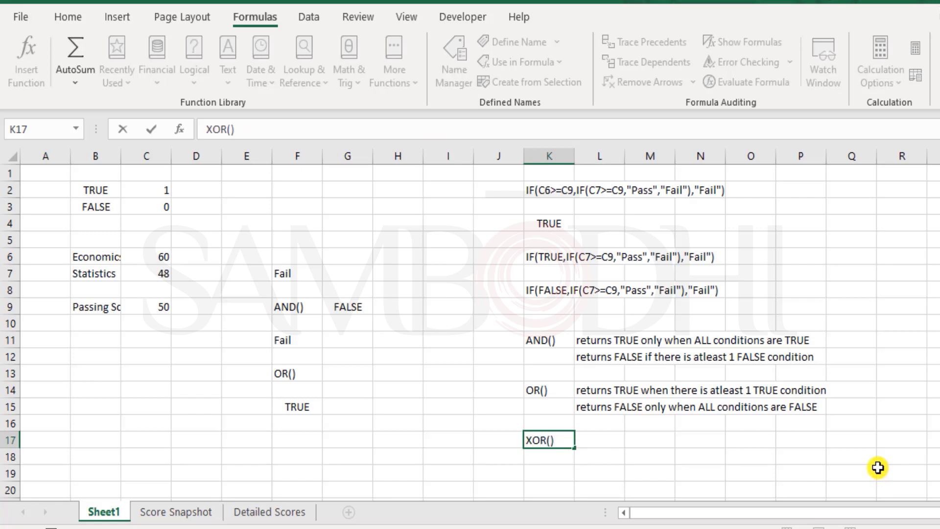
key(Tab)
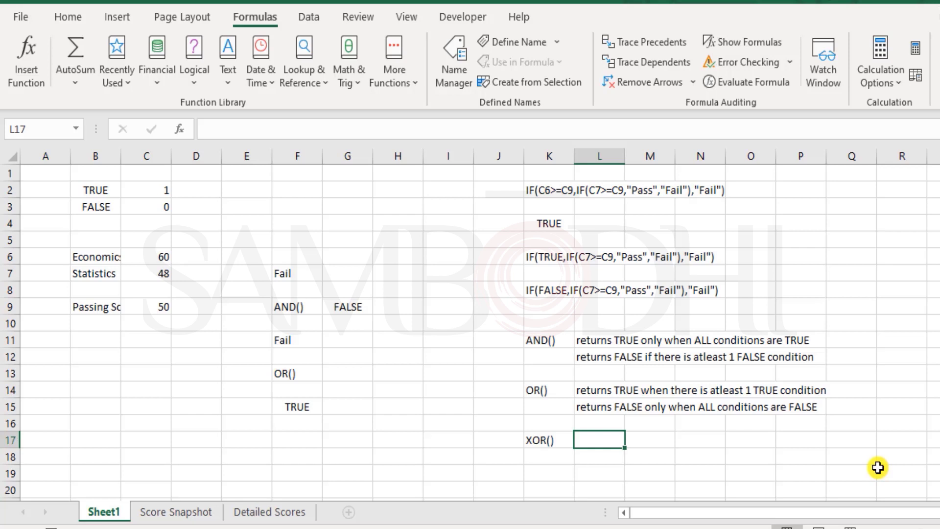
text(returns )
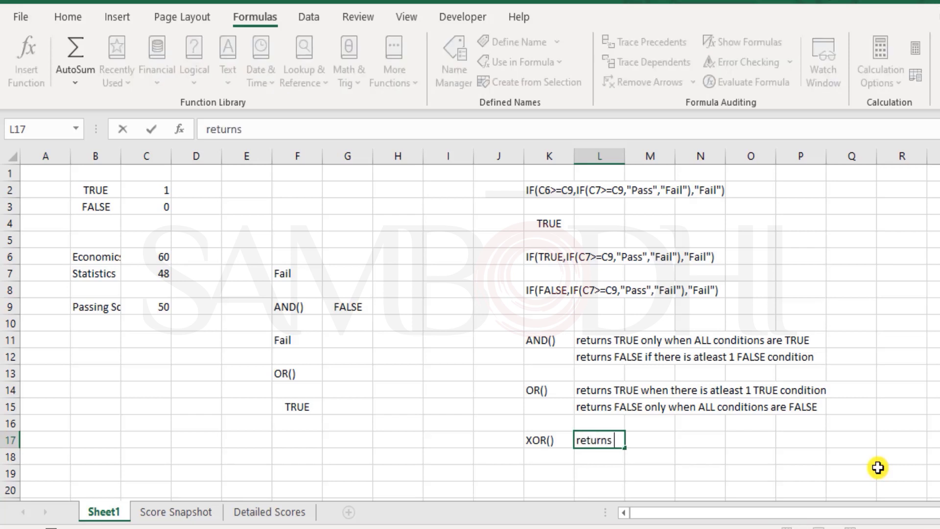
text(TRUE whe)
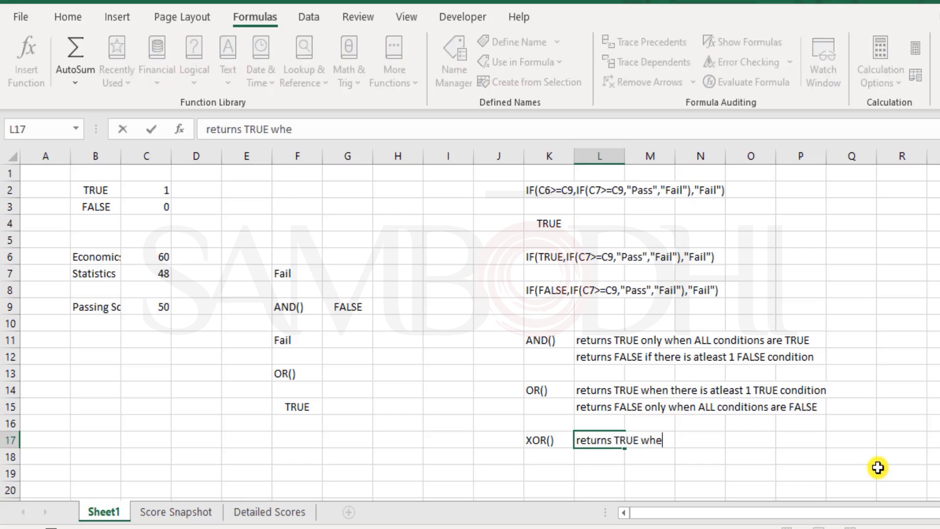
text(n not ALL)
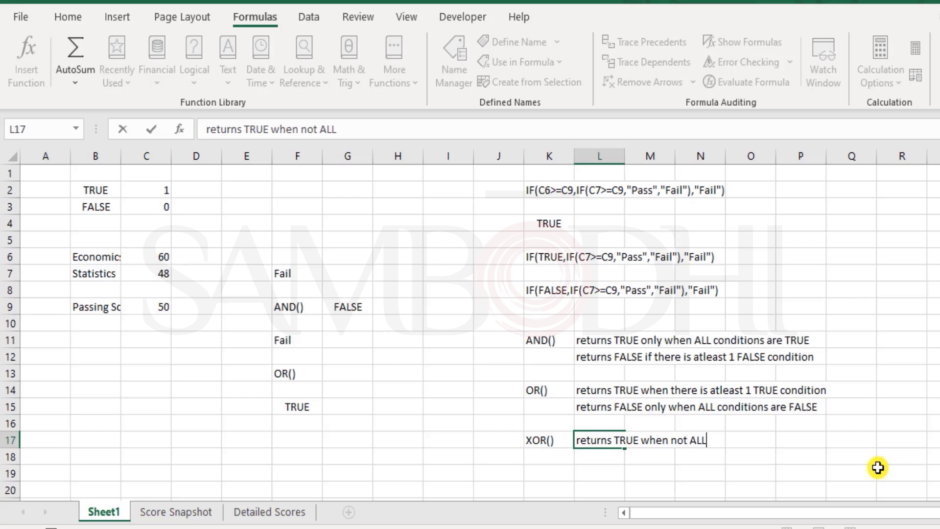
text( the conditions)
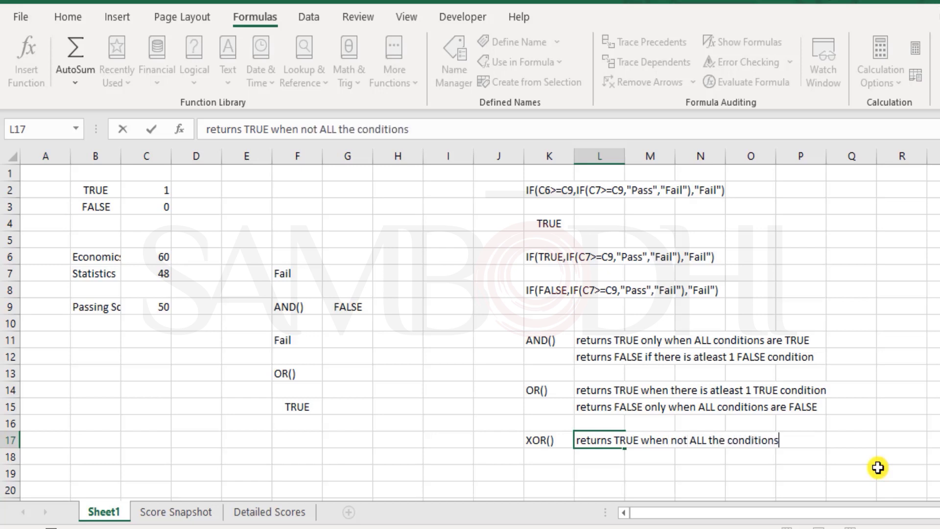
text( are TRUE)
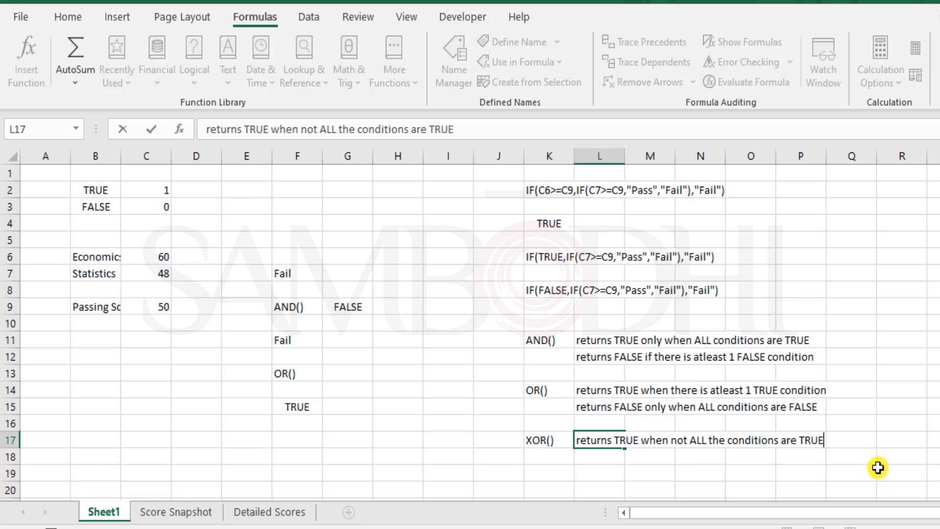
text( or FALSE)
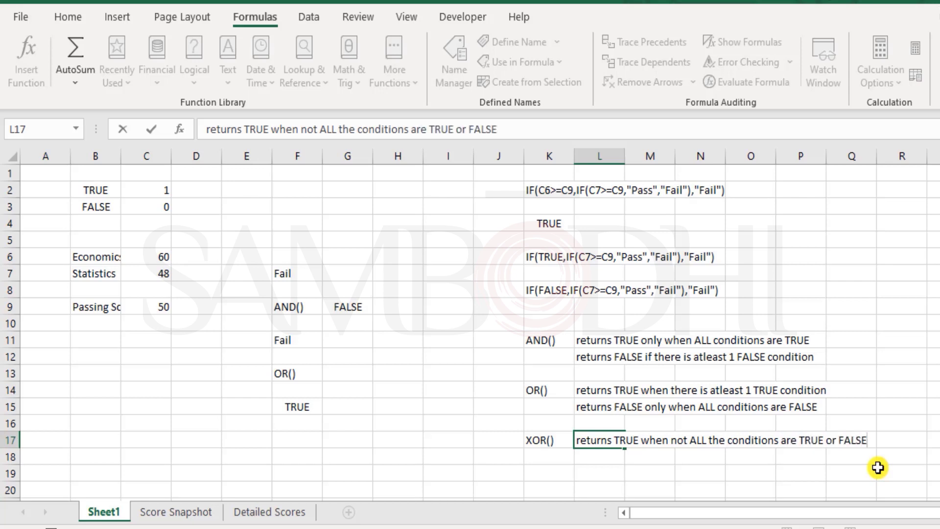
key(Return)
- Add 'returns FALSE when ALL conditions are either TRUE or FALSE' in L18
key(Right)
text(returns )
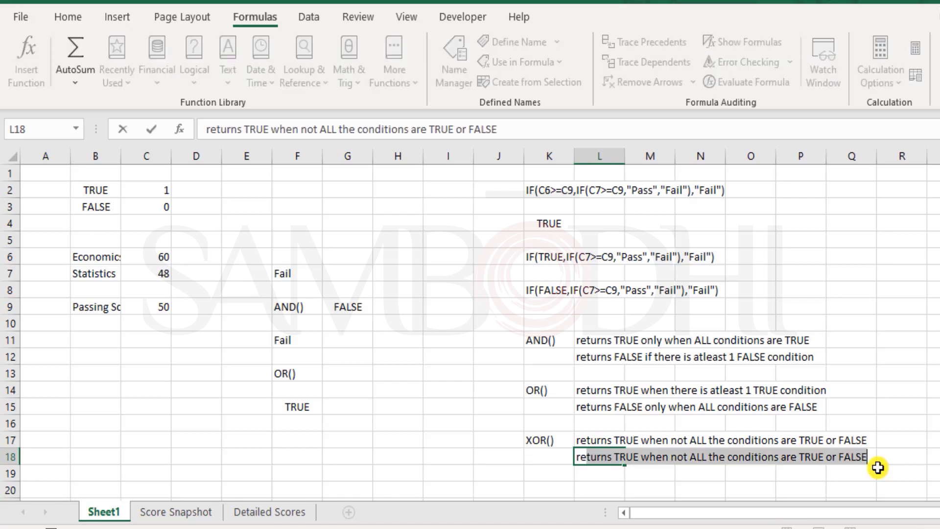
text(FALSE when)
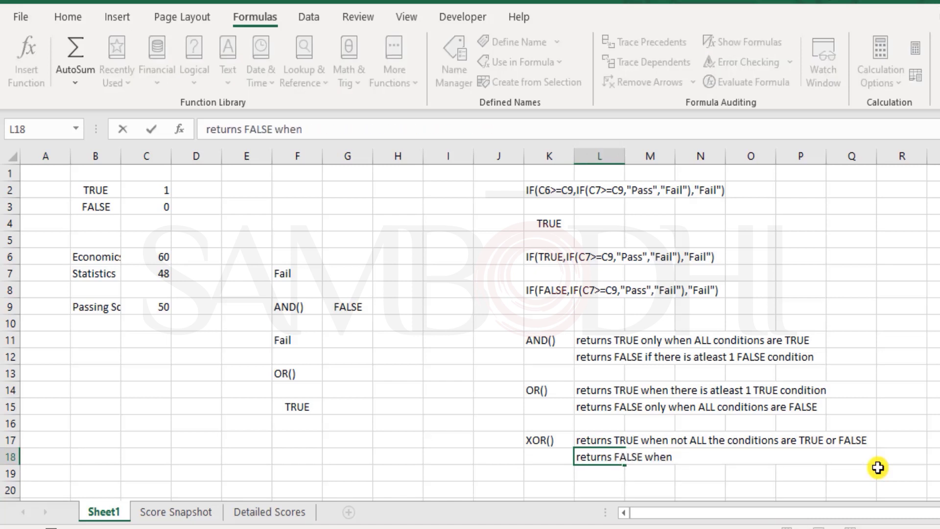
text( ALL conditi)
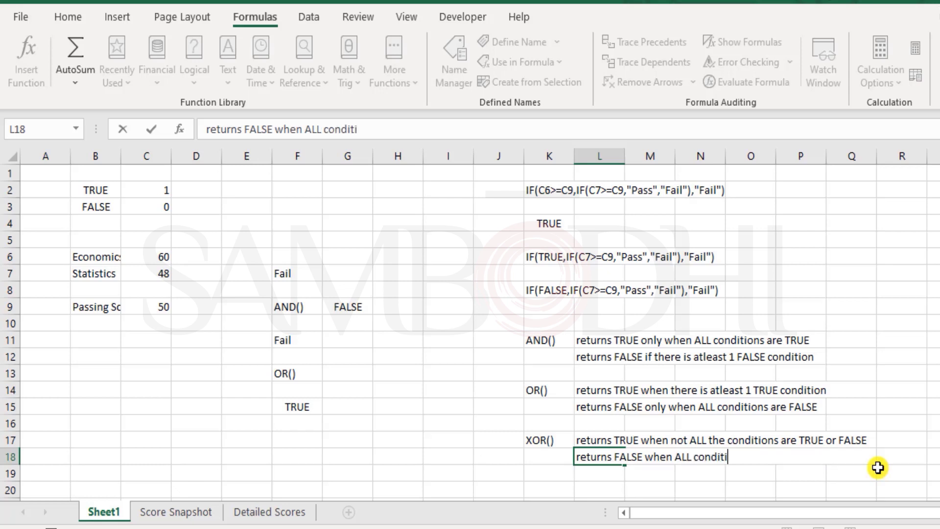
text(ons are ei)
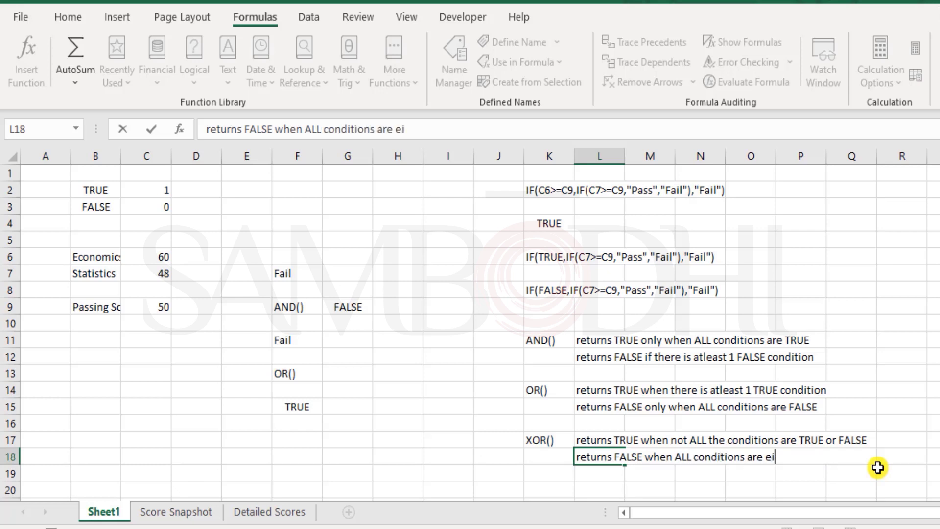
text(th)
key(BackSpace)
text(ther TRUE or FA)
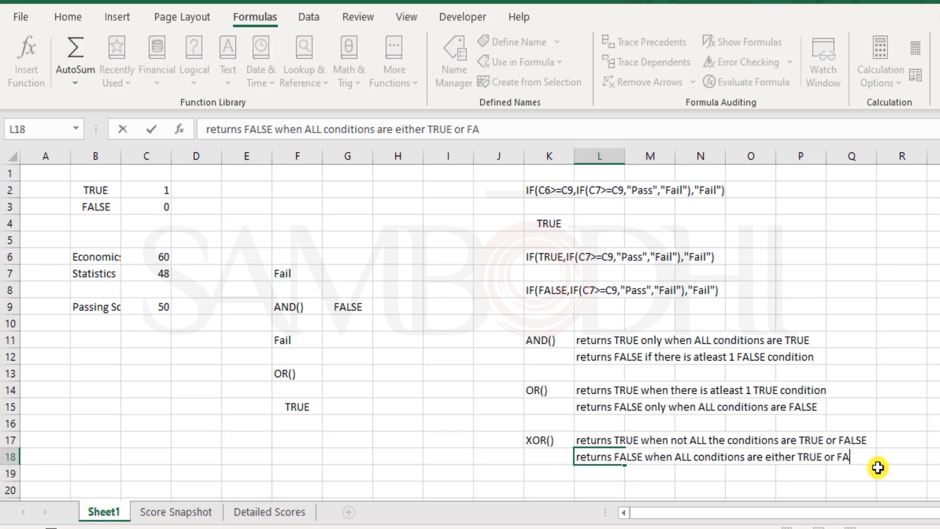
text(LSE)
key(Return)
key(Up)
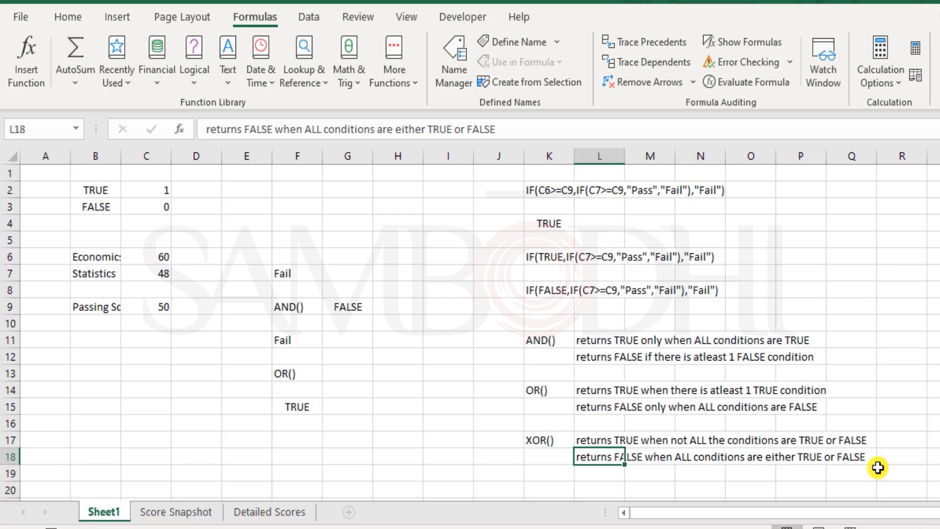
key(Up)
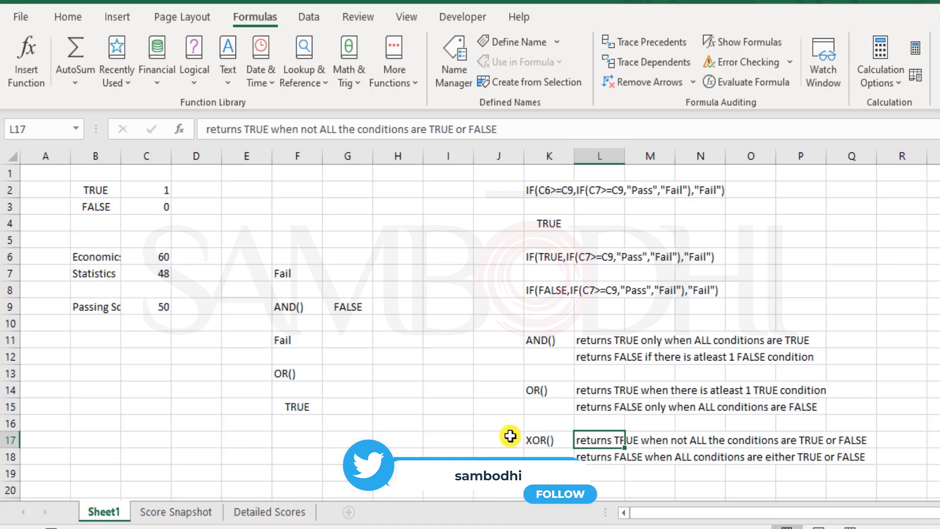
click(680, 439)
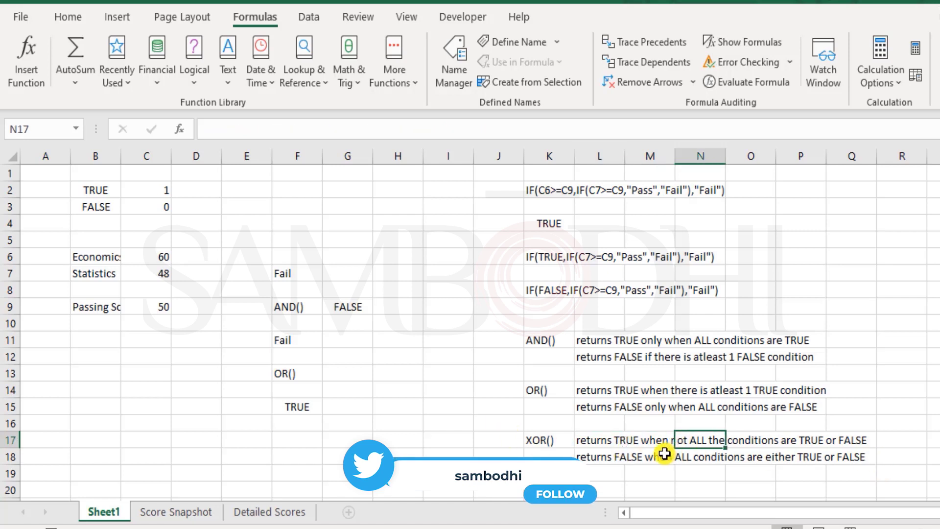
click(560, 441)
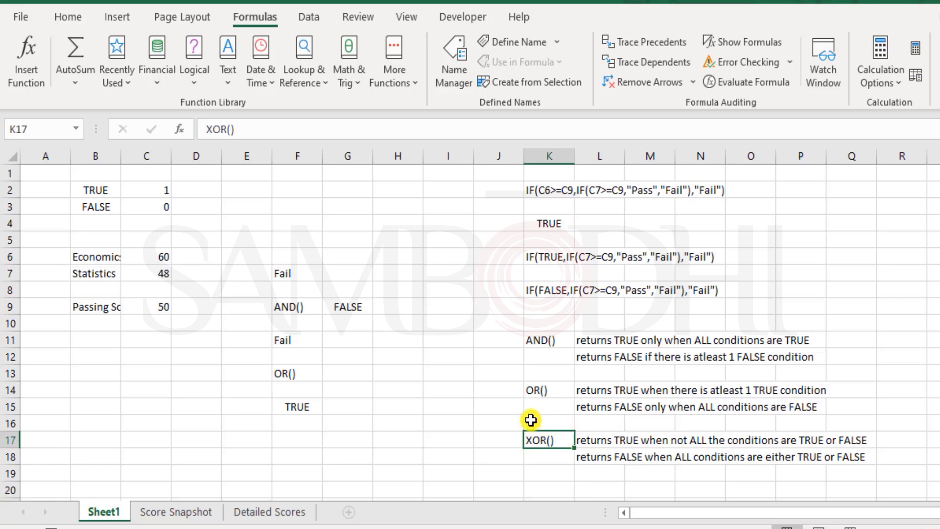
drag(506, 418, 581, 463)
click(559, 440)
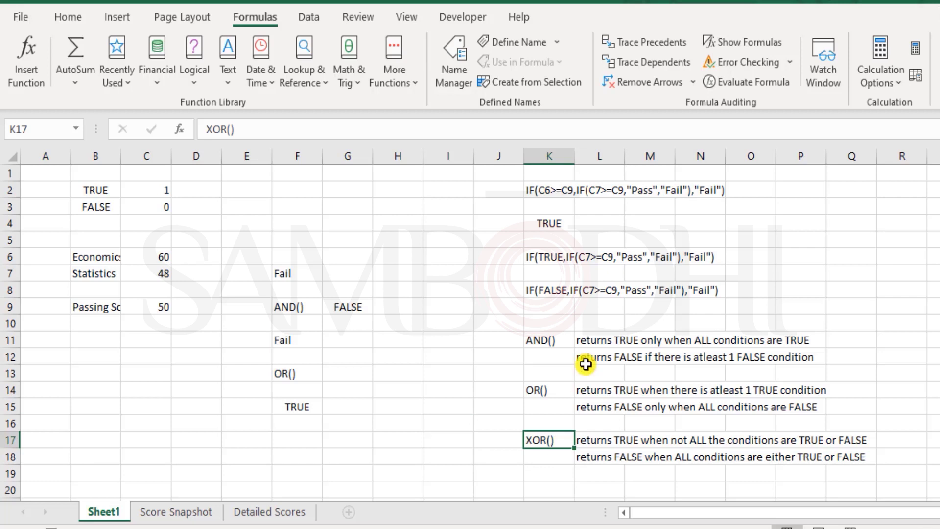
drag(554, 339, 561, 391)
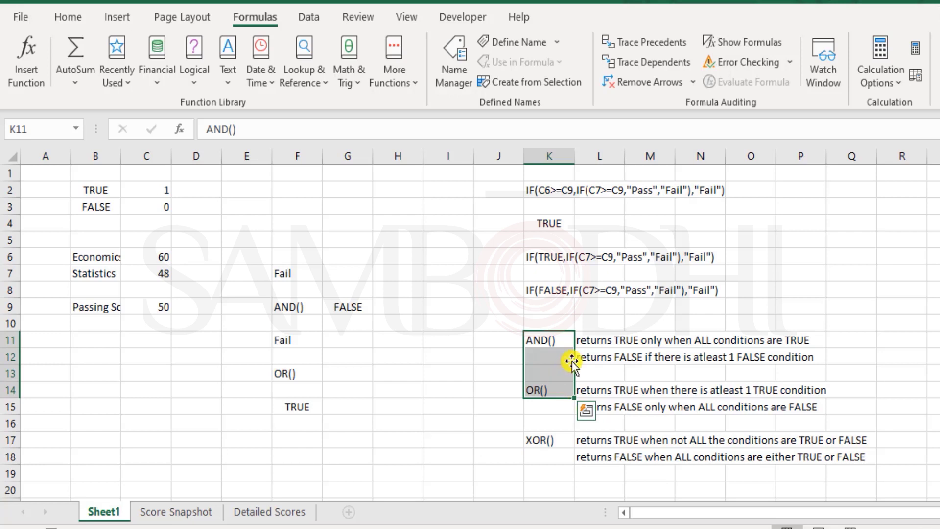
click(560, 339)
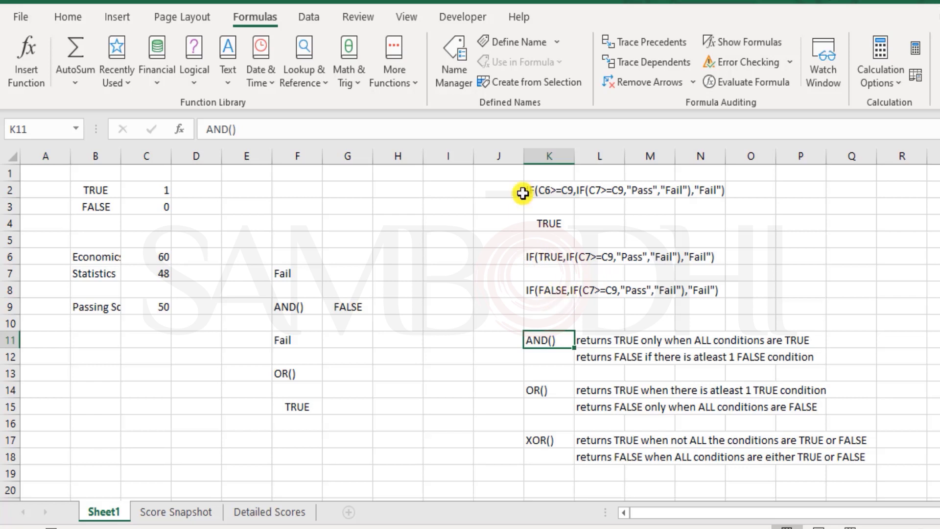
double_click(292, 274)
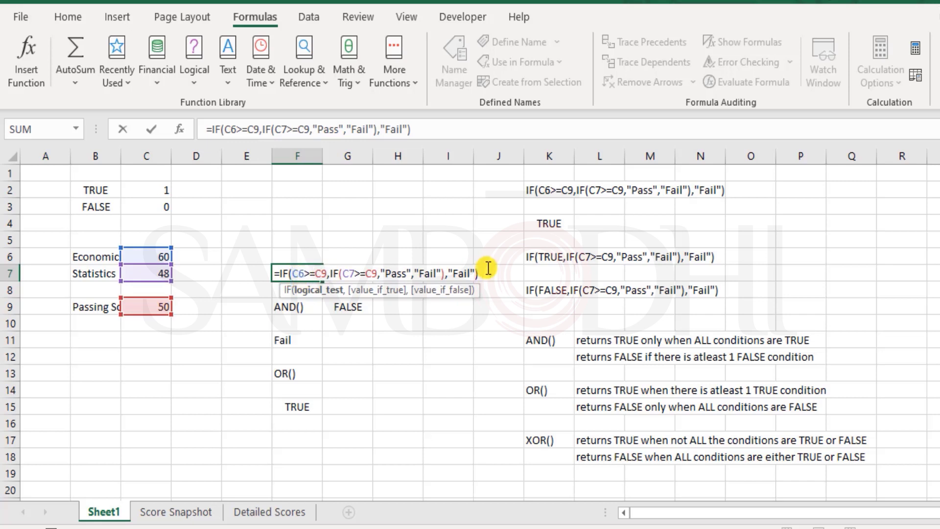
key(Escape)
double_click(301, 340)
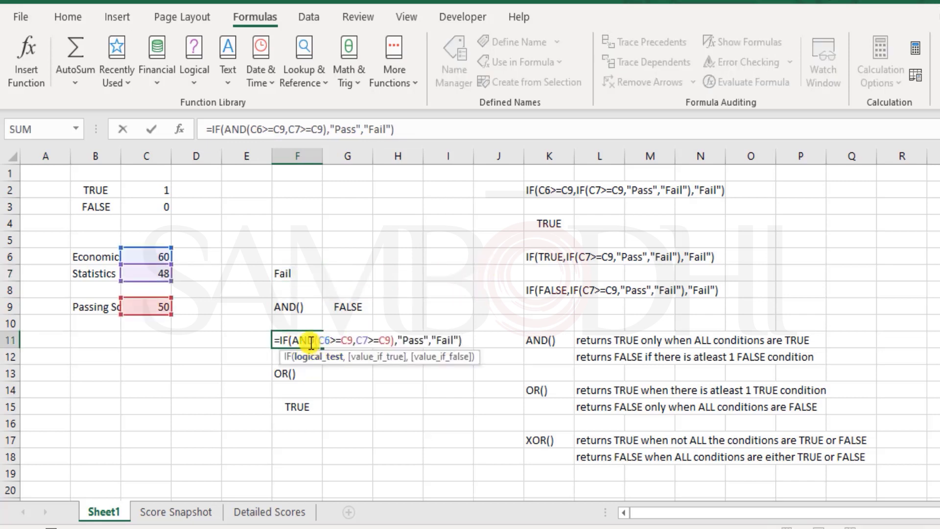
drag(296, 339, 395, 337)
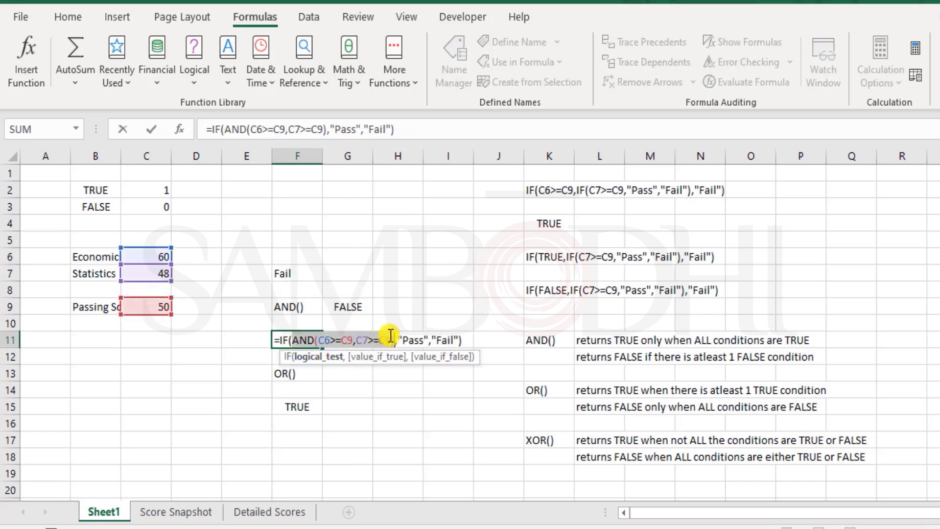
key(Escape)
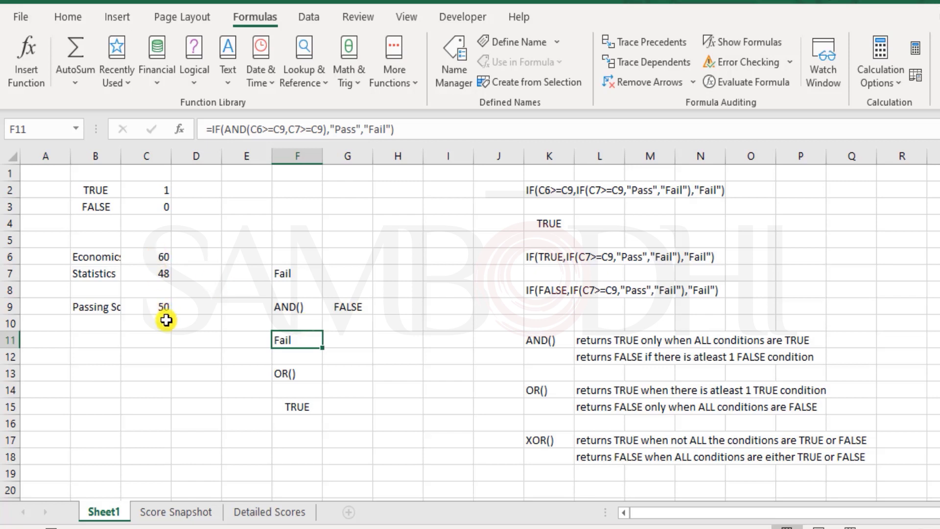
double_click(311, 341)
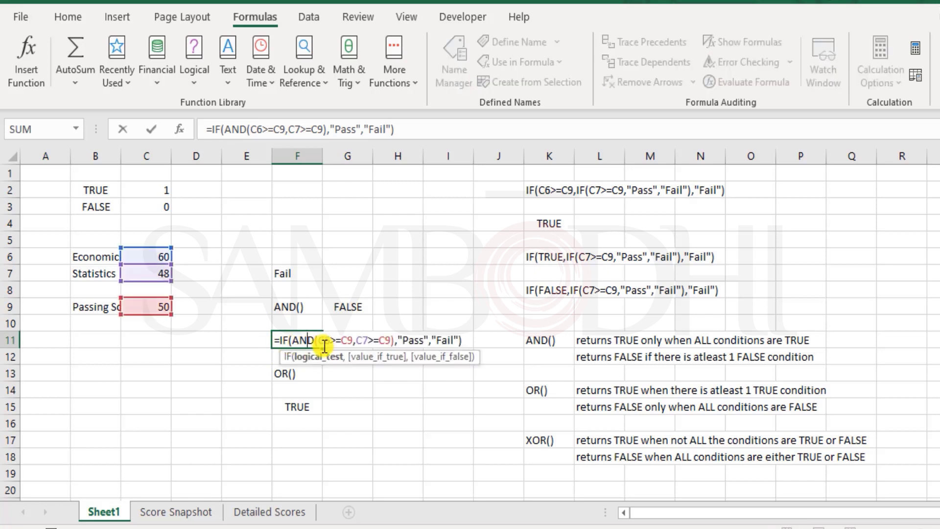
key(Escape)
click(304, 376)
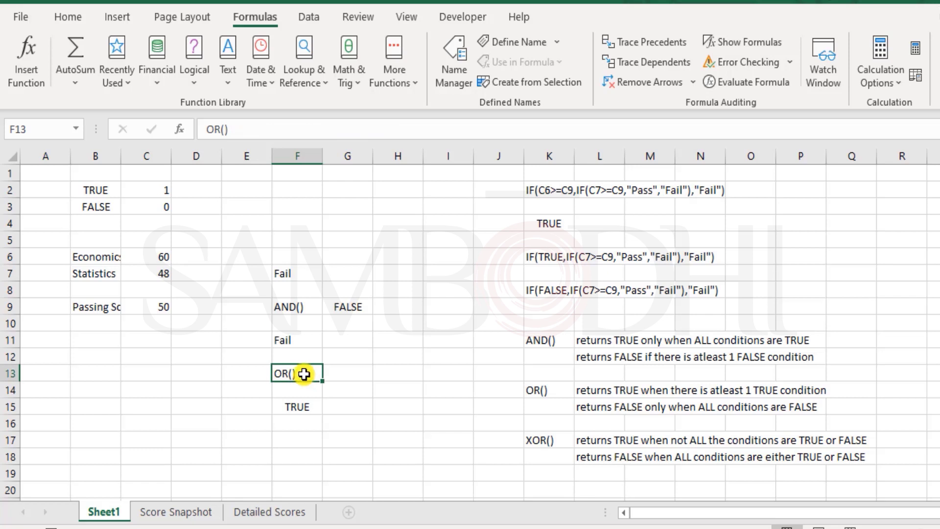
click(144, 255)
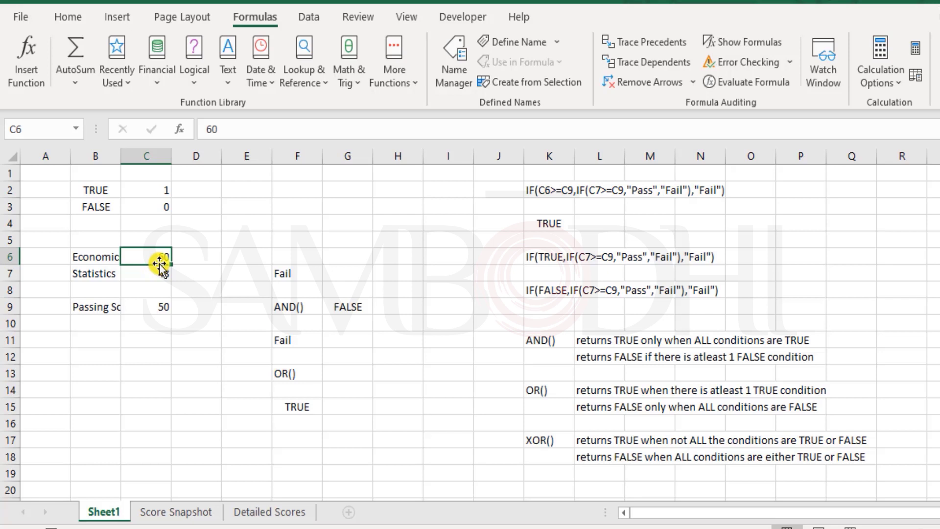
drag(149, 272, 155, 291)
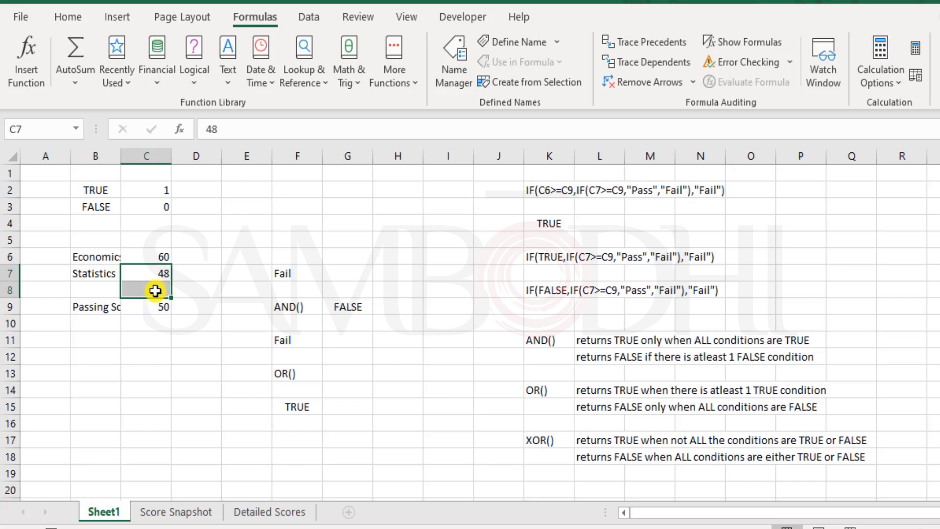
double_click(304, 372)
key(Escape)
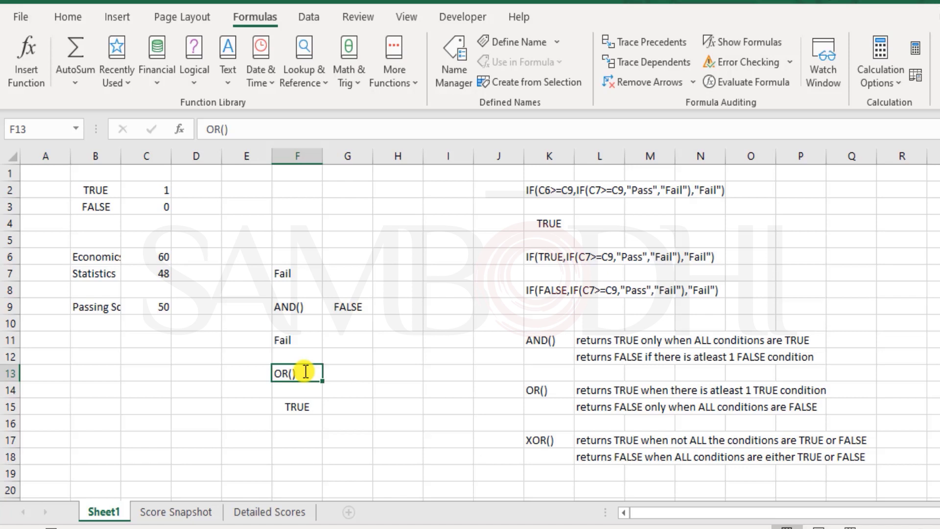
click(304, 406)
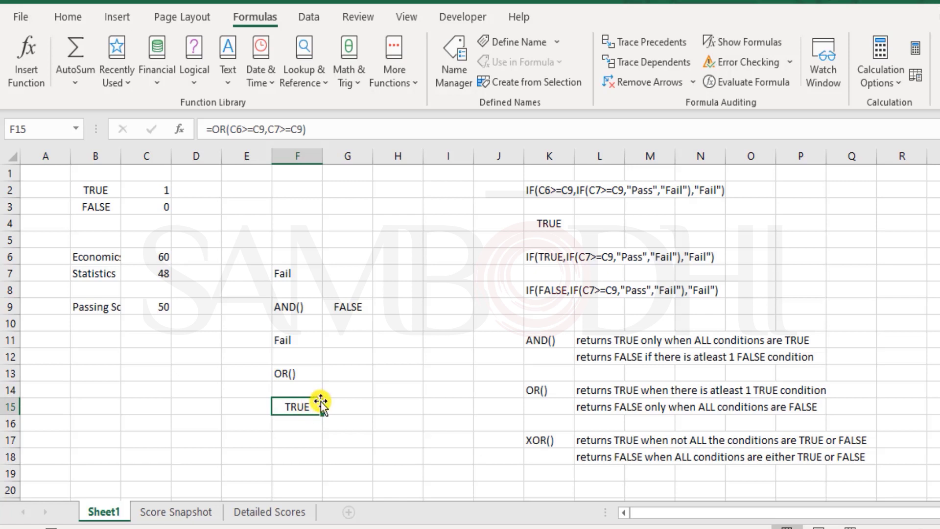
click(376, 390)
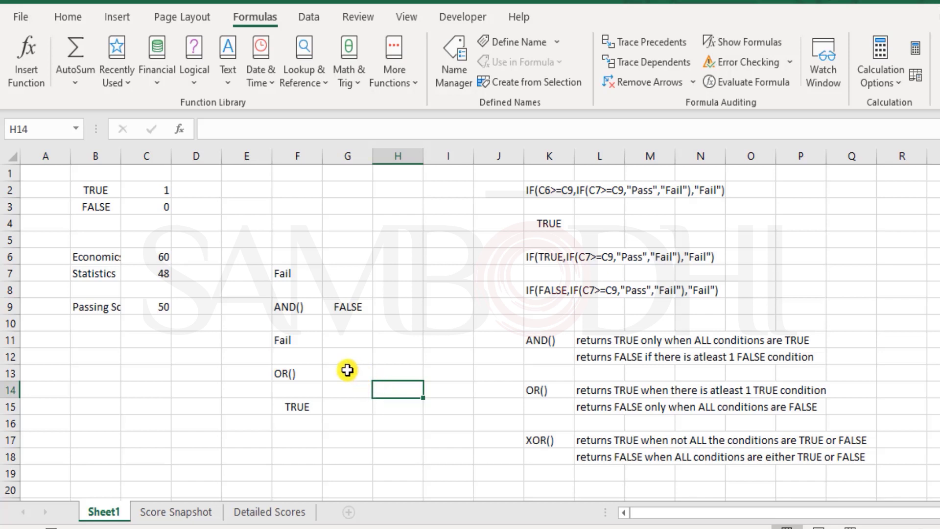
click(296, 301)
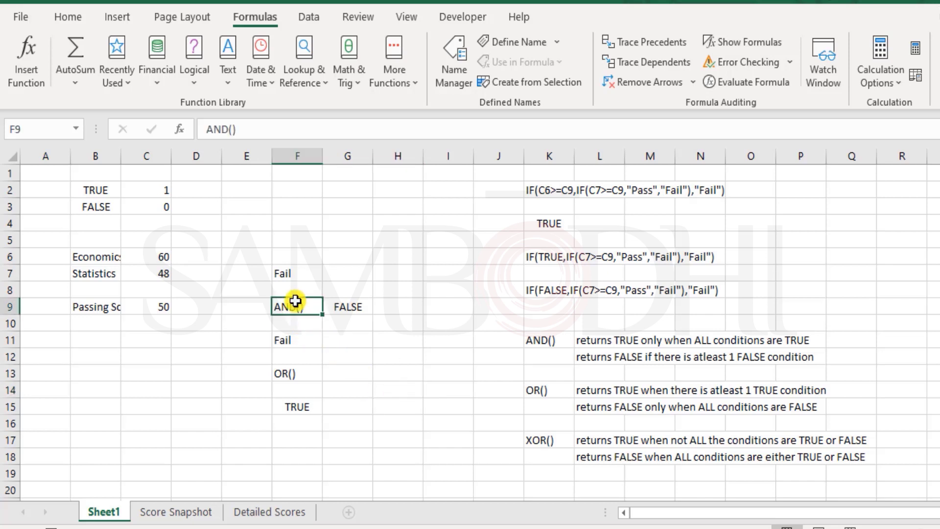
click(300, 371)
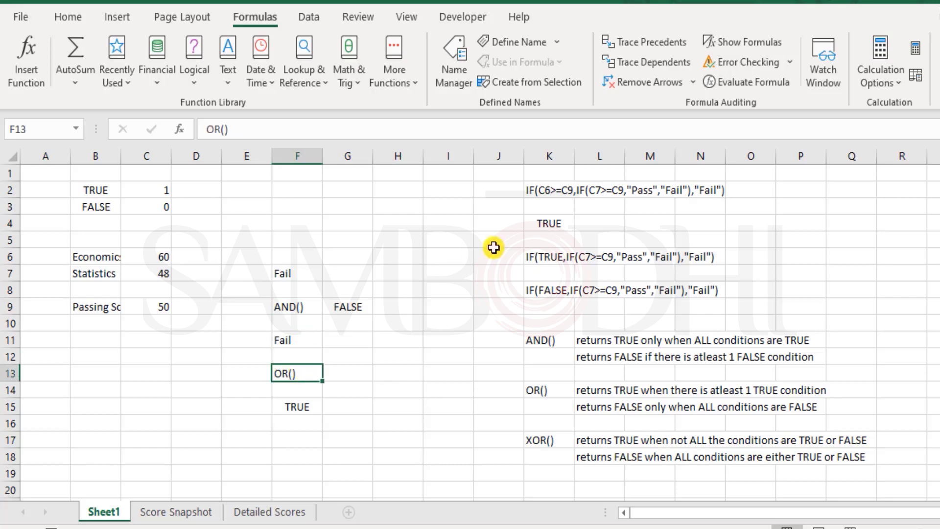